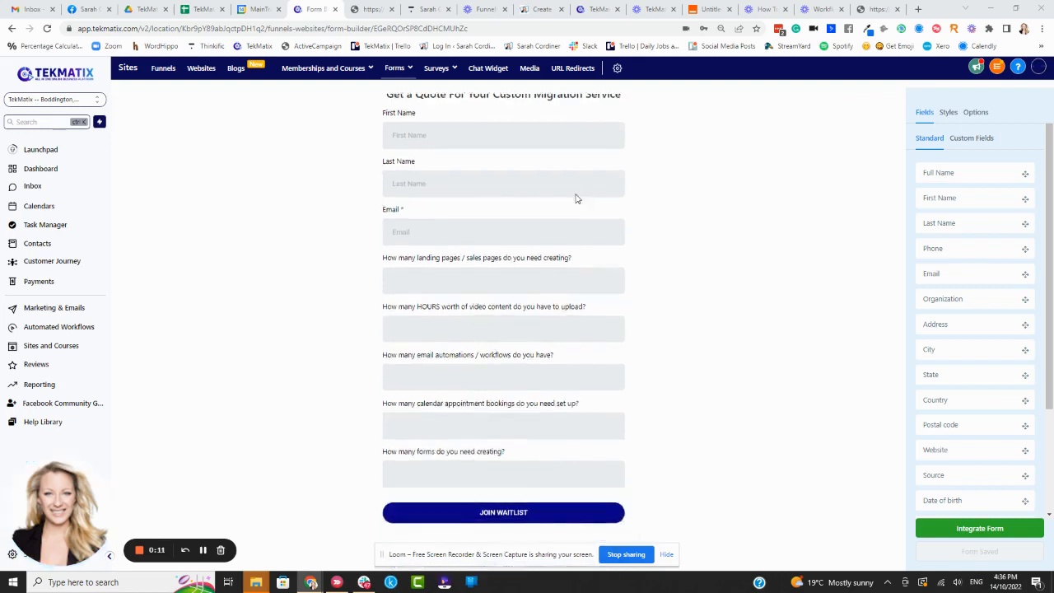
Step: Review the fields and questions on the Tekmatix Migration Service - Custom Quote form
scroll(625, 196, "up", 1)
scroll(810, 191, "down", 1)
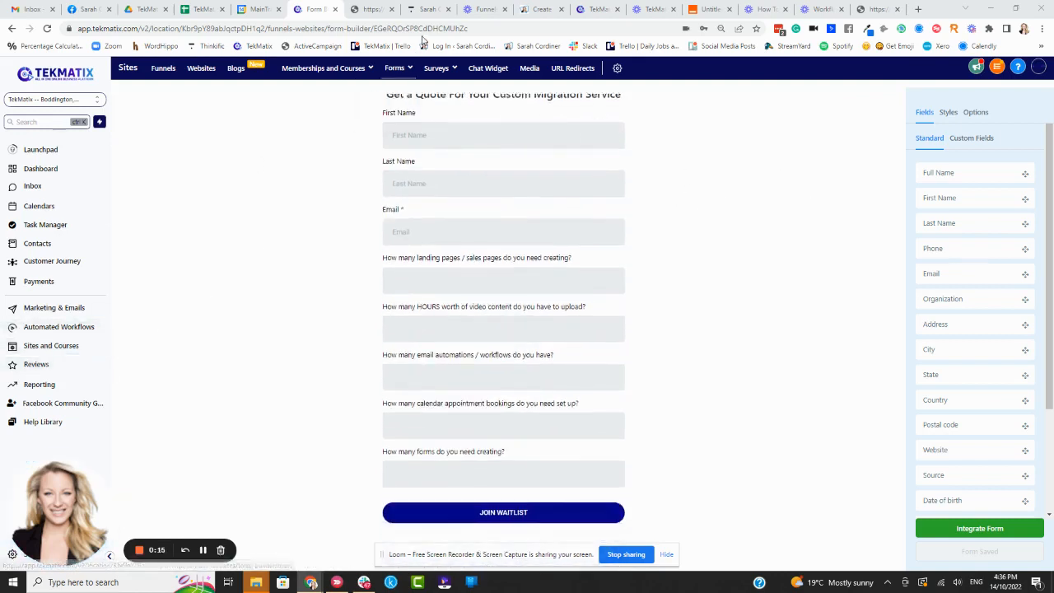
mouse_move(393, 68)
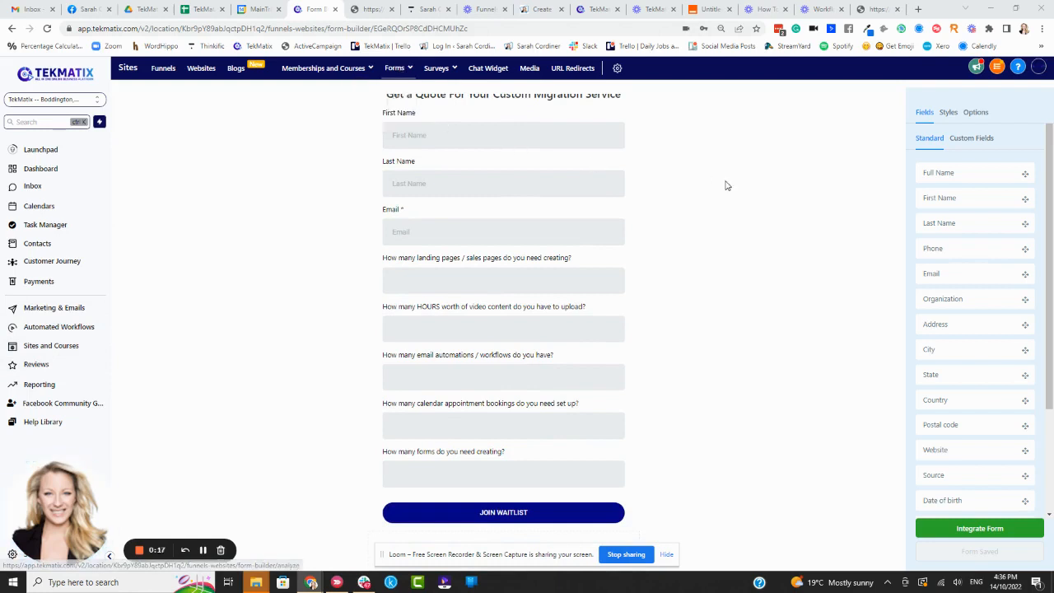
scroll(466, 181, "up", 1)
scroll(710, 228, "down", 1)
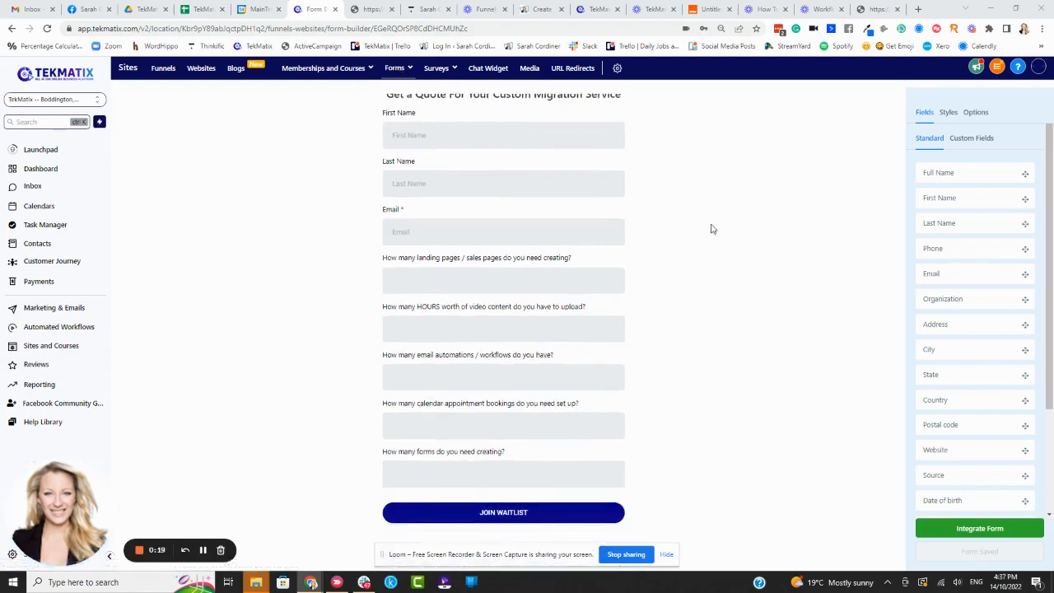
scroll(712, 229, "up", 1)
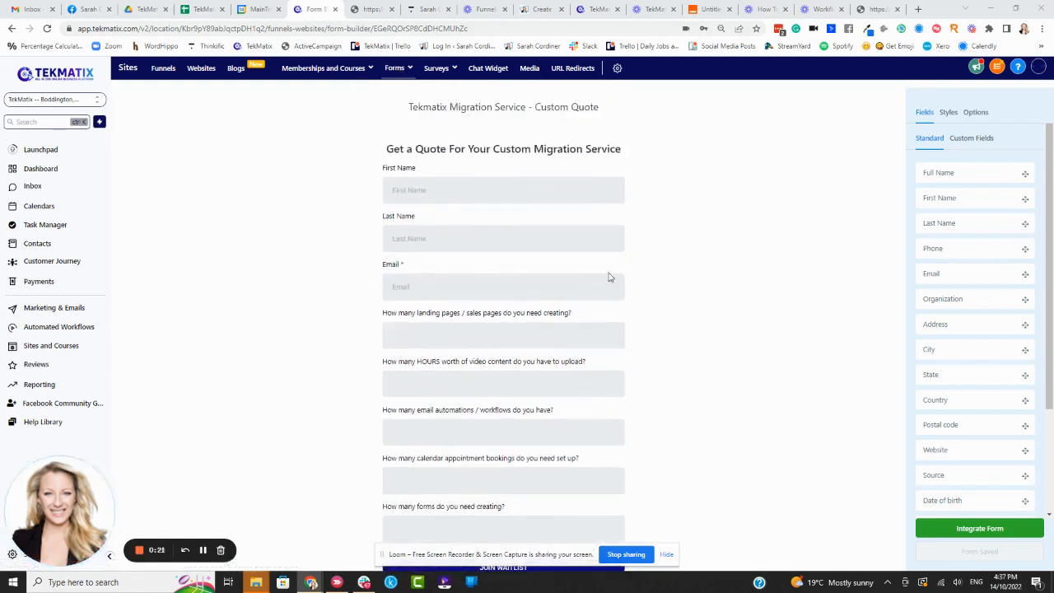
scroll(668, 238, "down", 1)
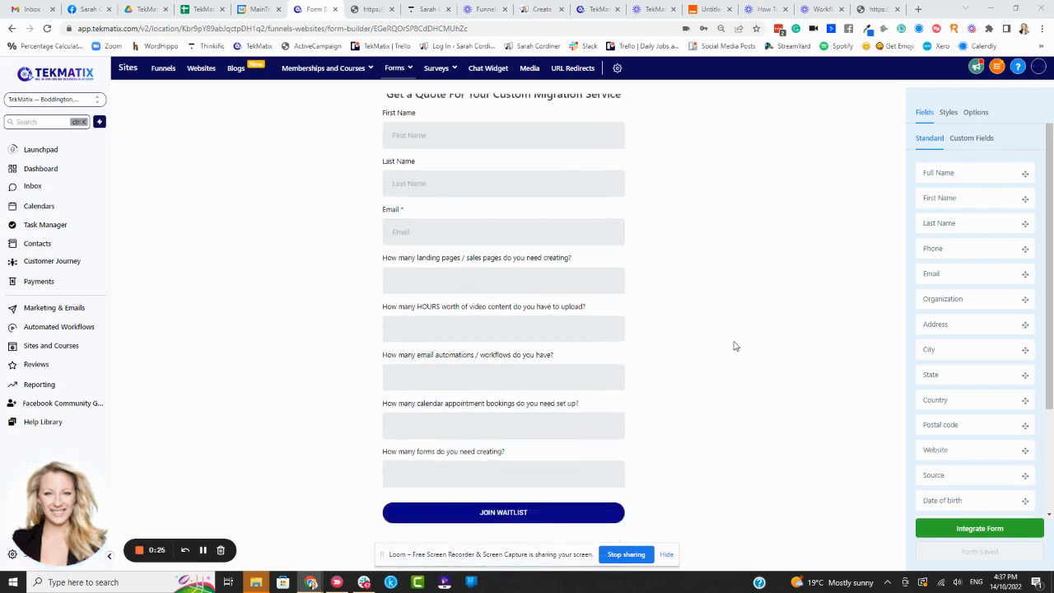
scroll(724, 338, "up", 1)
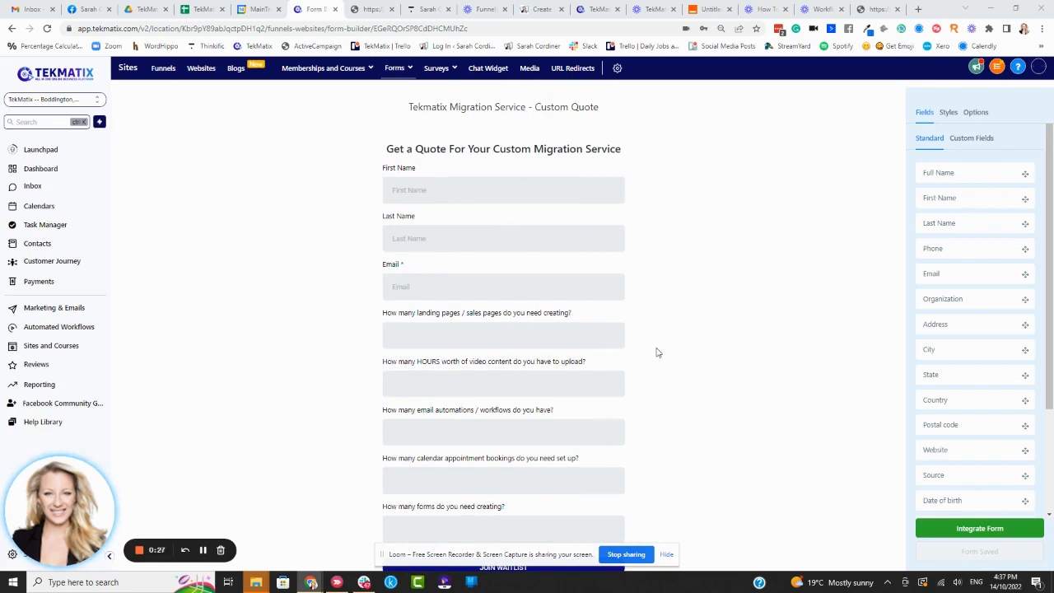
scroll(511, 296, "down", 1)
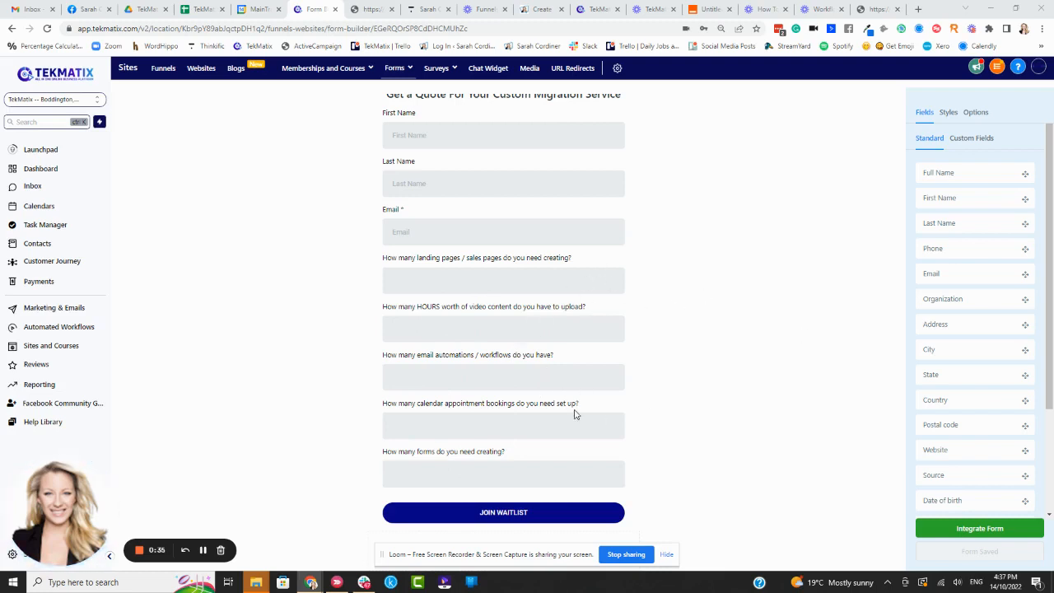
Step: Look through the form builder's standard fields, styles and options
scroll(985, 401, "down", 3)
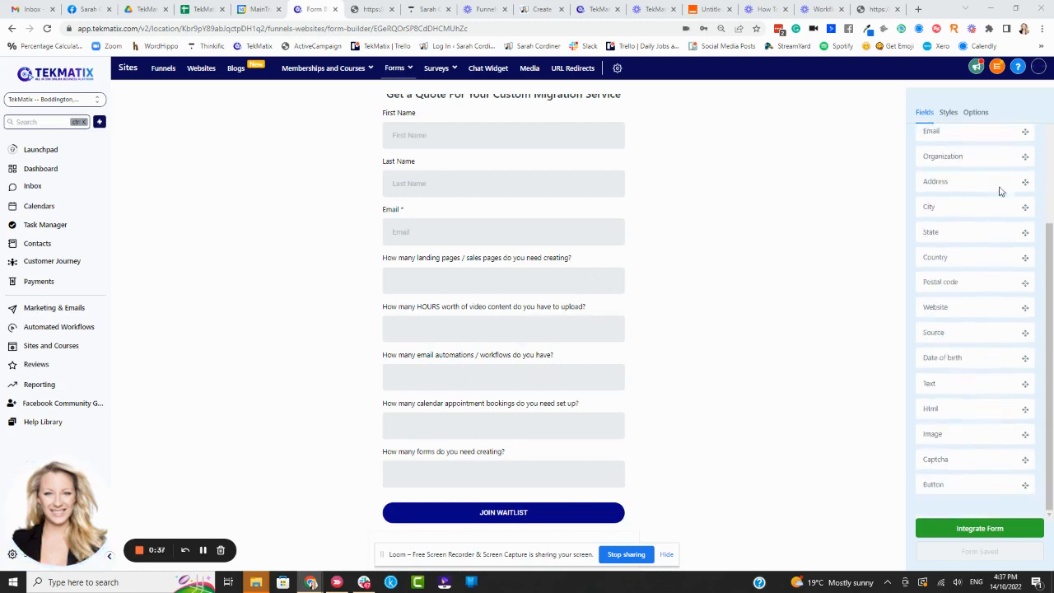
left_click(978, 114)
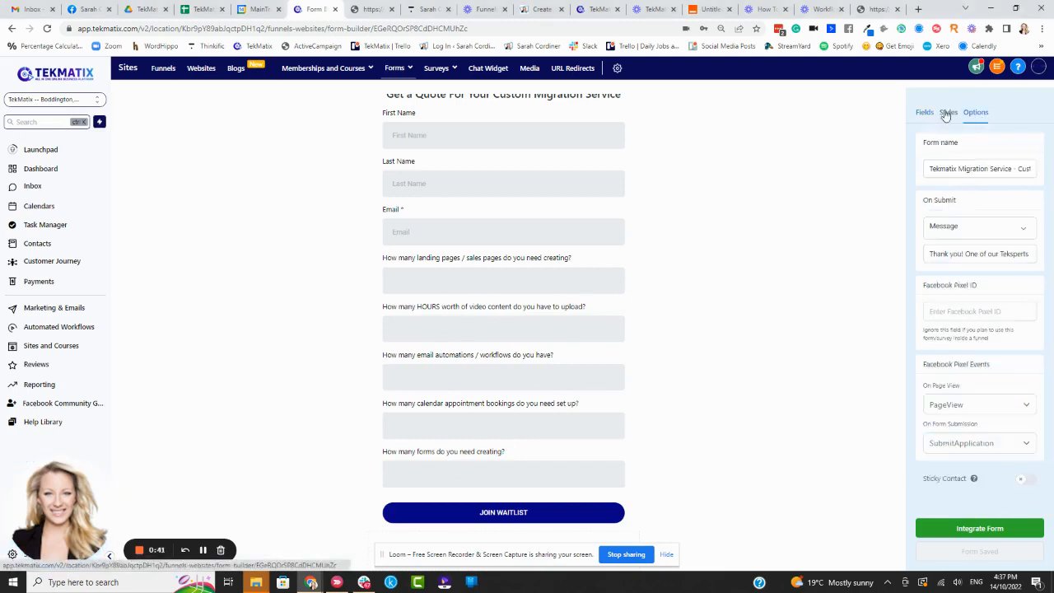
left_click(947, 113)
left_click(924, 112)
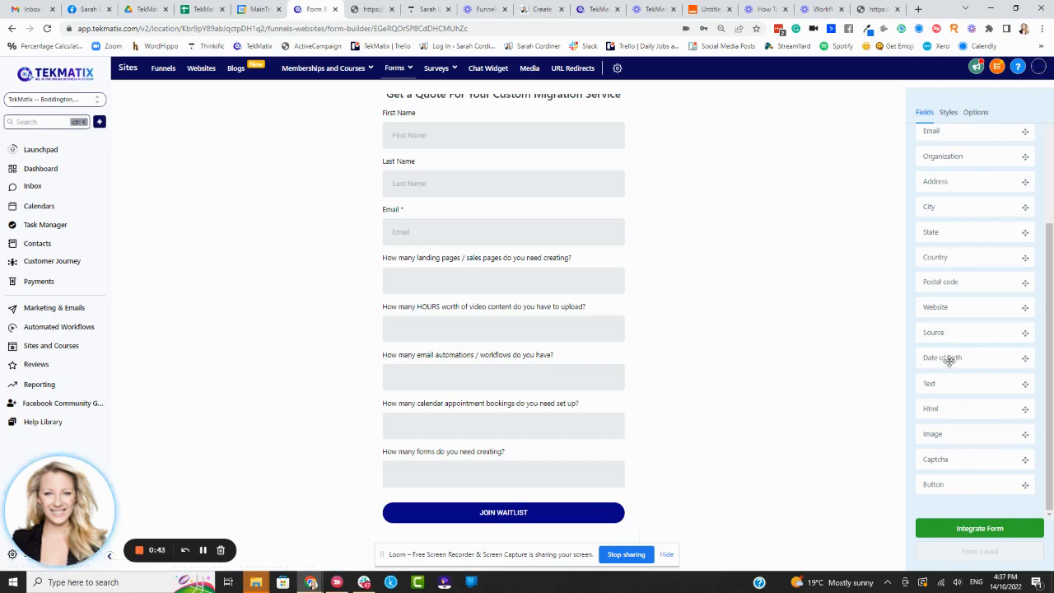
scroll(946, 404, "up", 2)
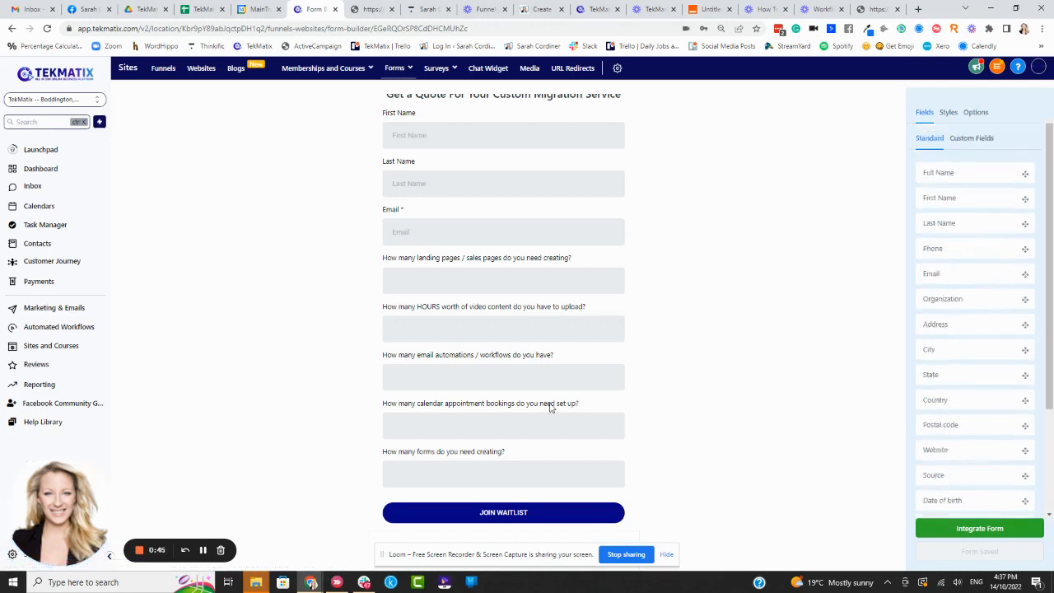
scroll(955, 445, "down", 2)
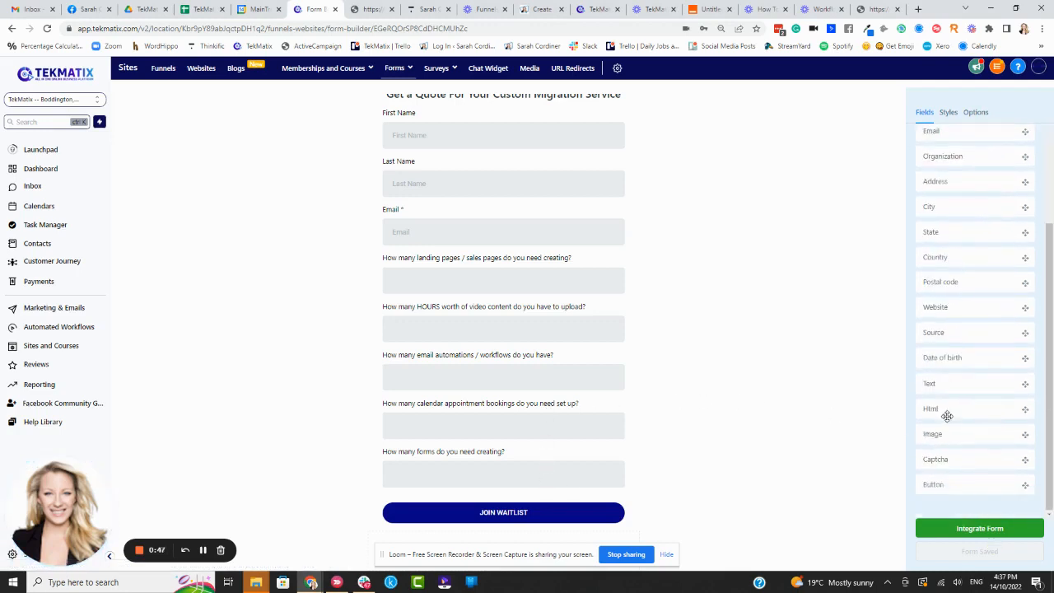
scroll(954, 407, "up", 3)
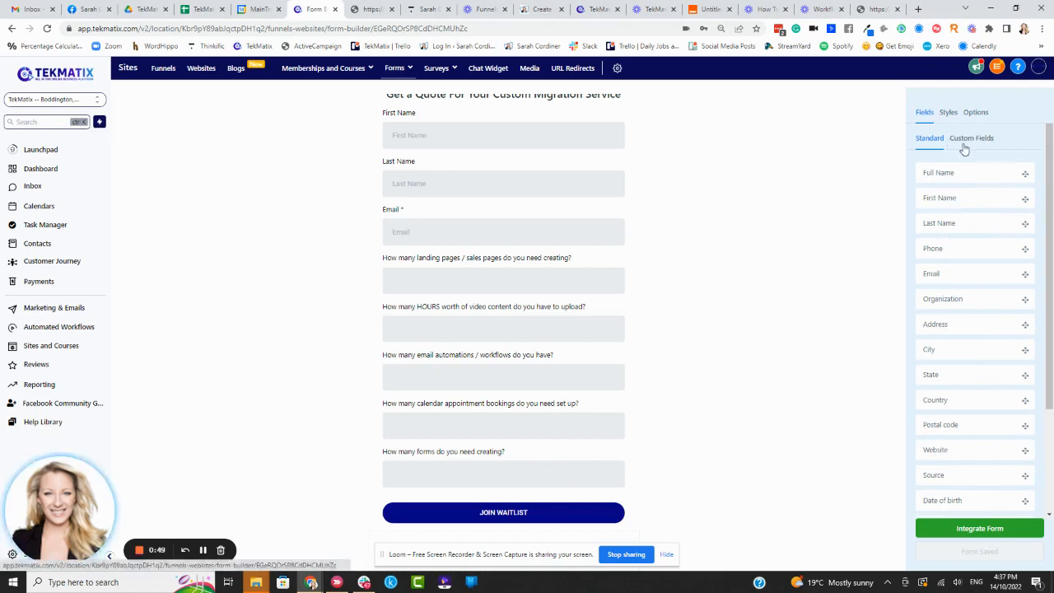
Step: Examine the available custom fields and compare them with the questions on the quote form
left_click(967, 140)
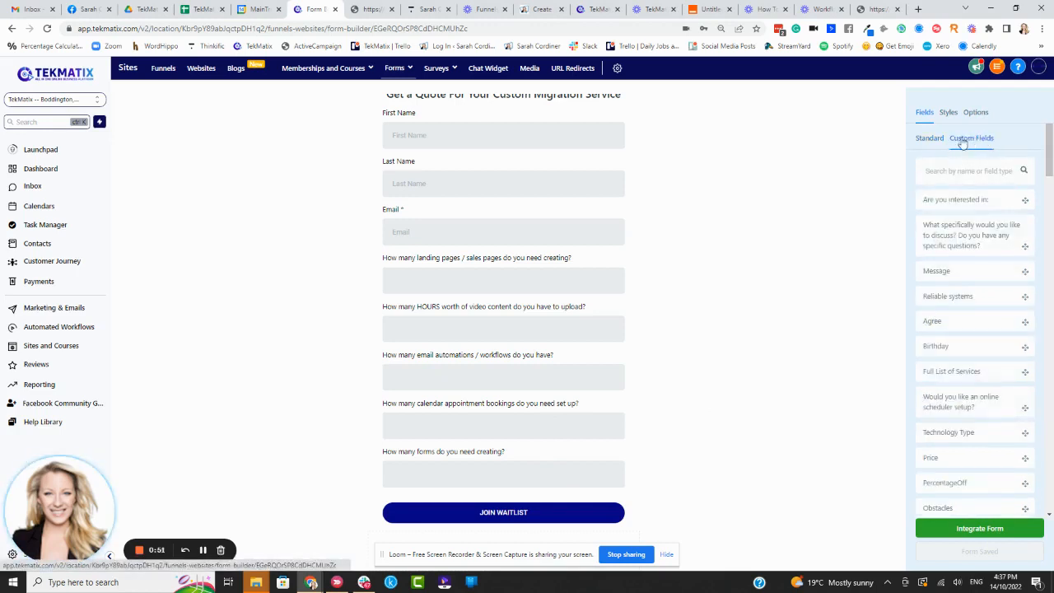
scroll(980, 362, "down", 15)
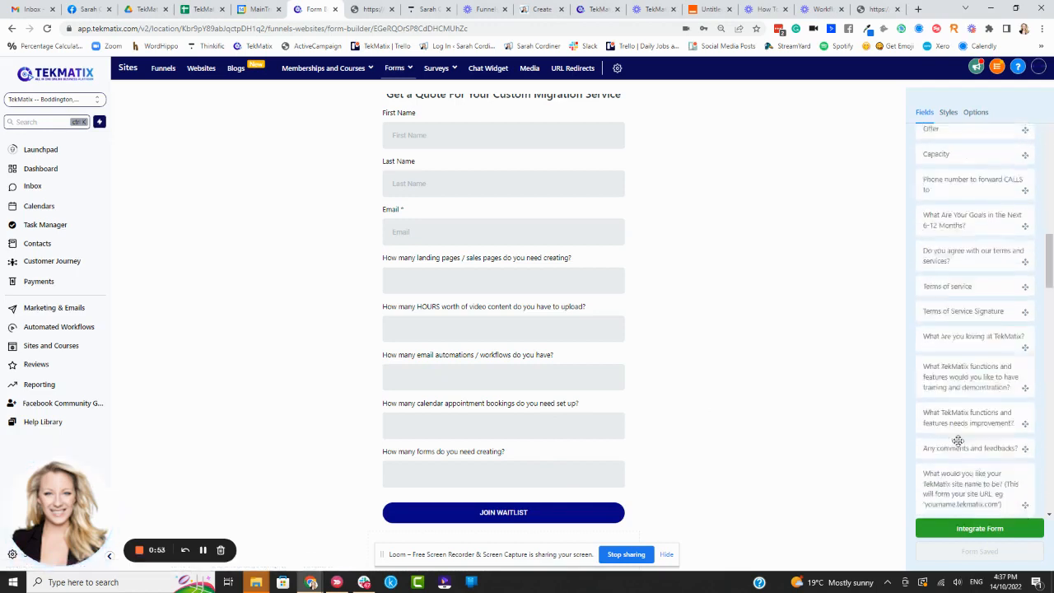
scroll(1001, 461, "down", 5)
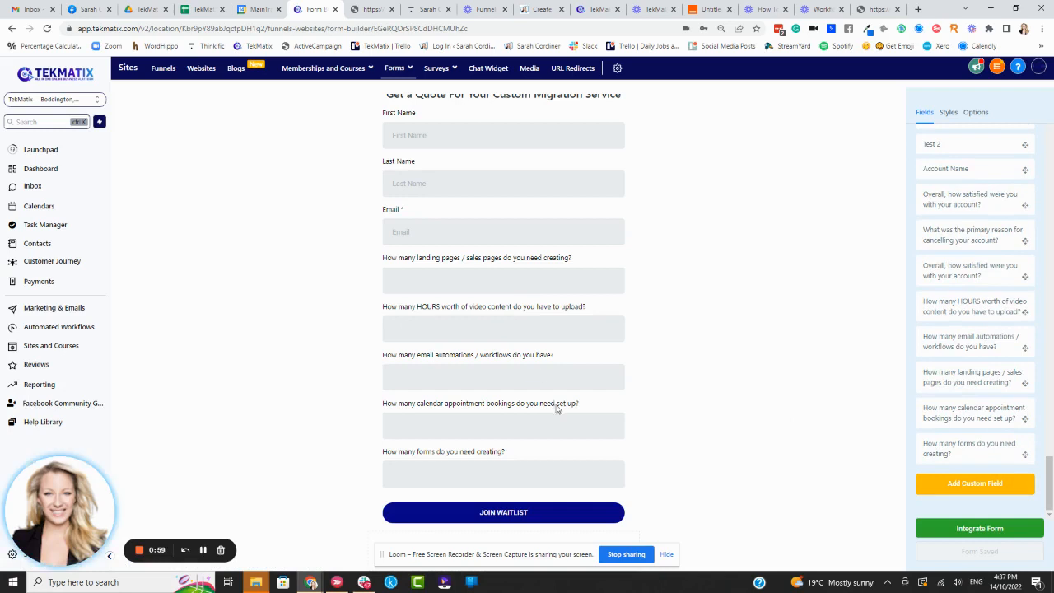
scroll(545, 377, "up", 1)
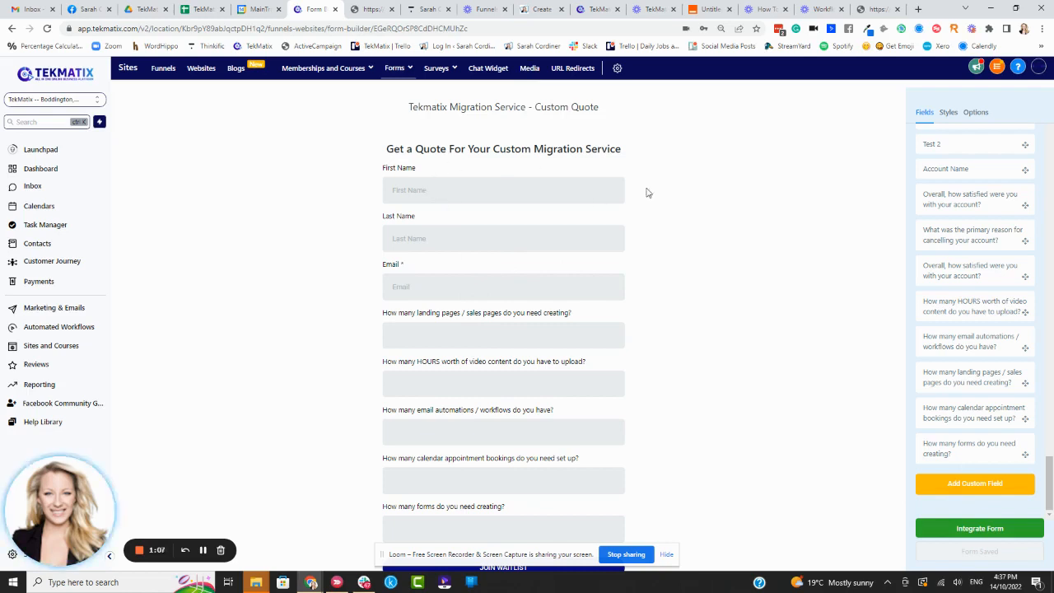
scroll(569, 169, "down", 1)
scroll(570, 170, "up", 1)
scroll(690, 223, "down", 1)
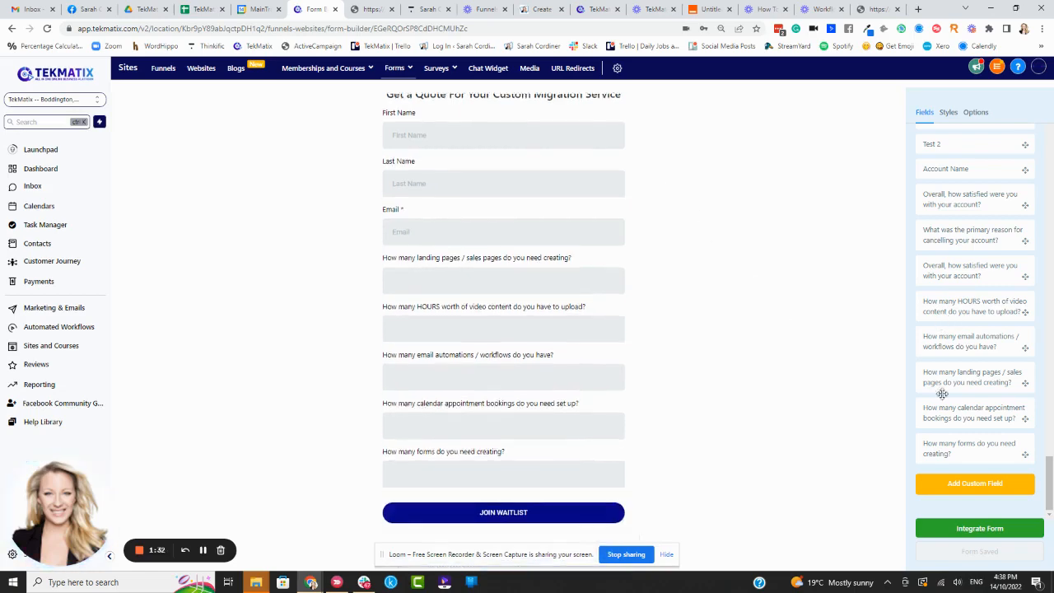
Step: View the form's embed and link integration choices, select its shareable link, and return to the form
left_click(989, 532)
left_click(606, 290)
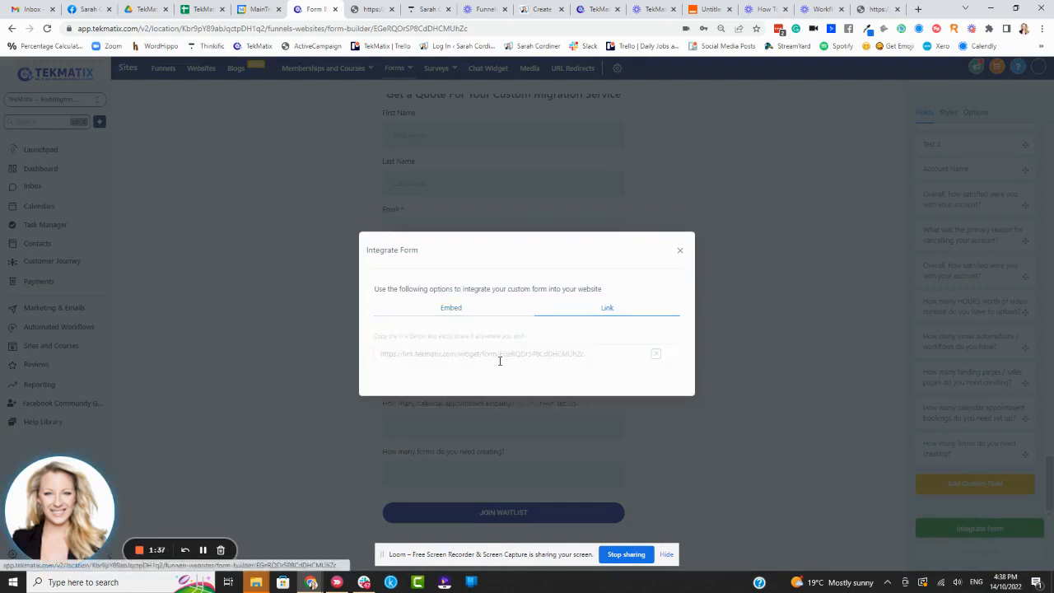
left_click(452, 308)
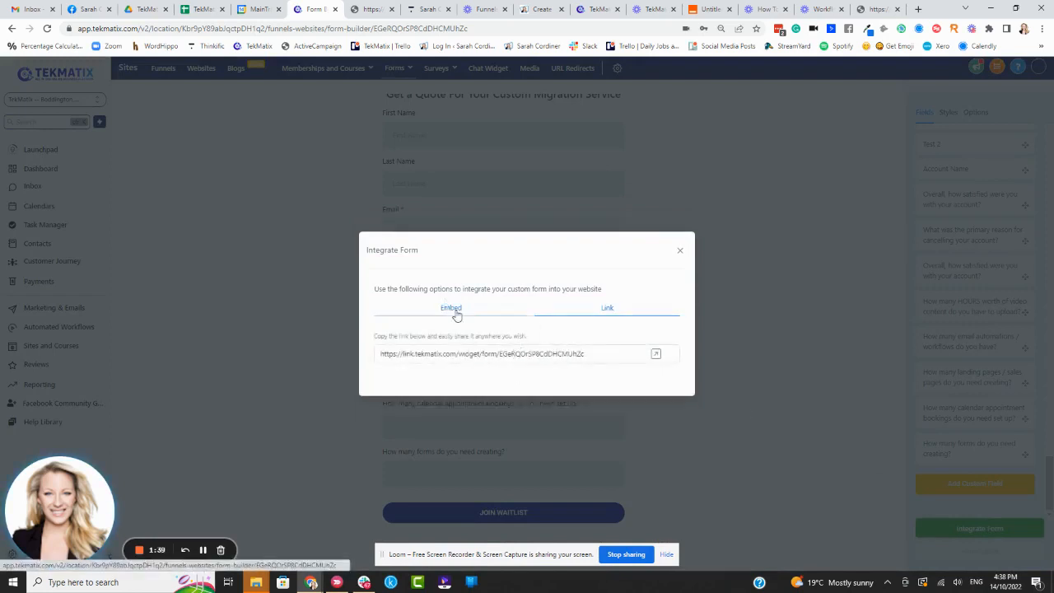
left_click(607, 292)
left_click_drag(616, 353, 343, 355)
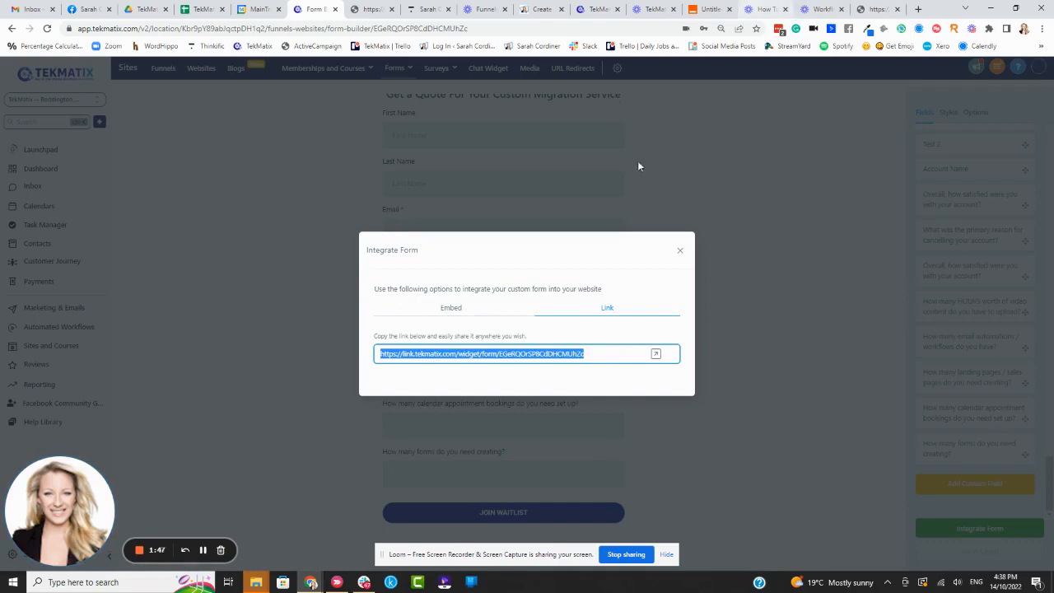
left_click(740, 184)
scroll(541, 163, "up", 1)
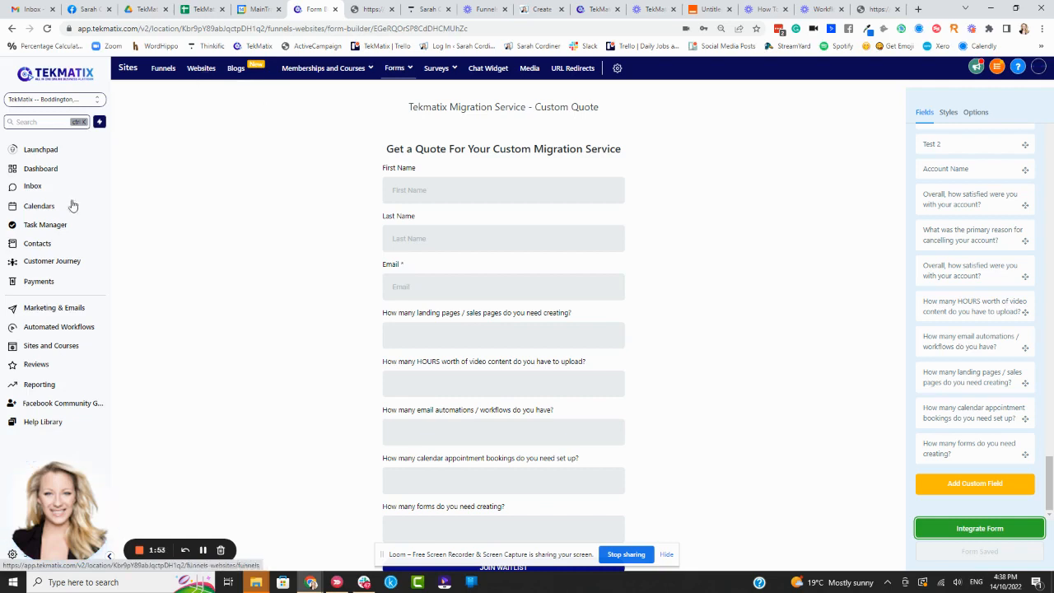
Step: Open the Done-For-You Migration Service page of the Tekmatix - LIVE SITE website for editing in a new tab
left_click(200, 69)
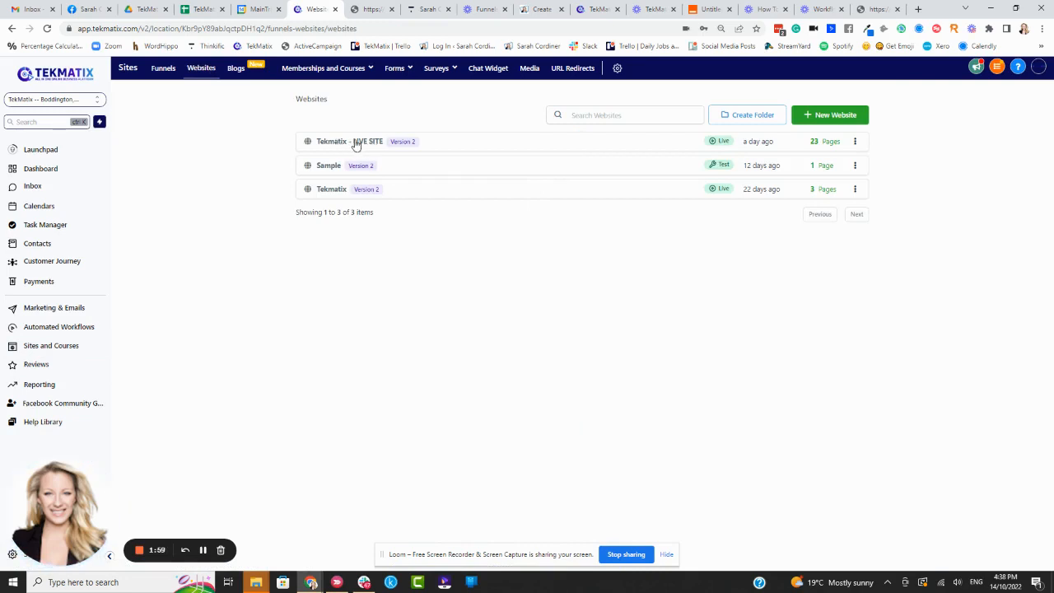
left_click(356, 143)
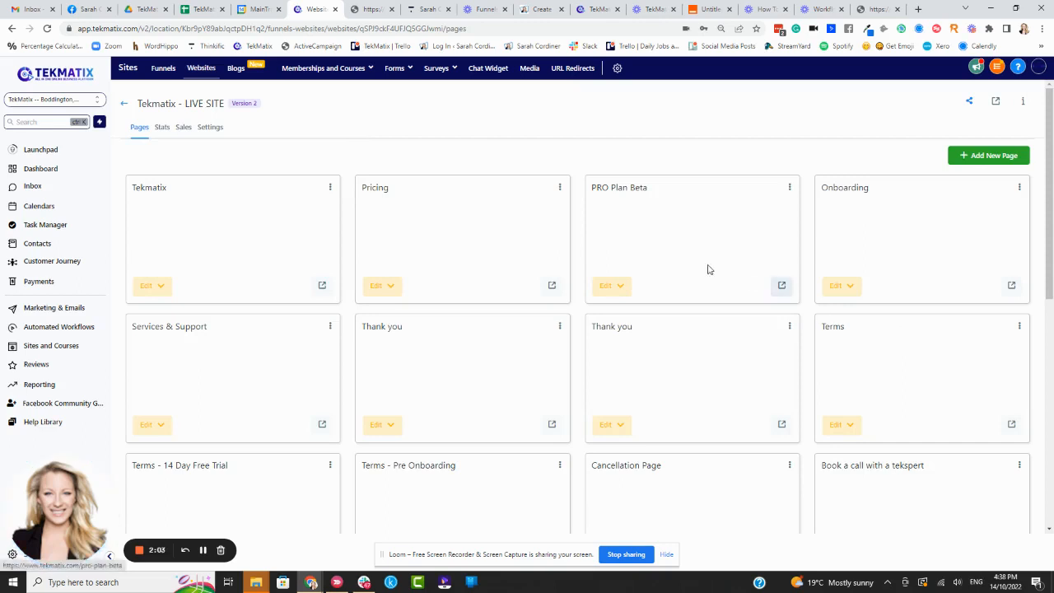
scroll(535, 234, "down", 2)
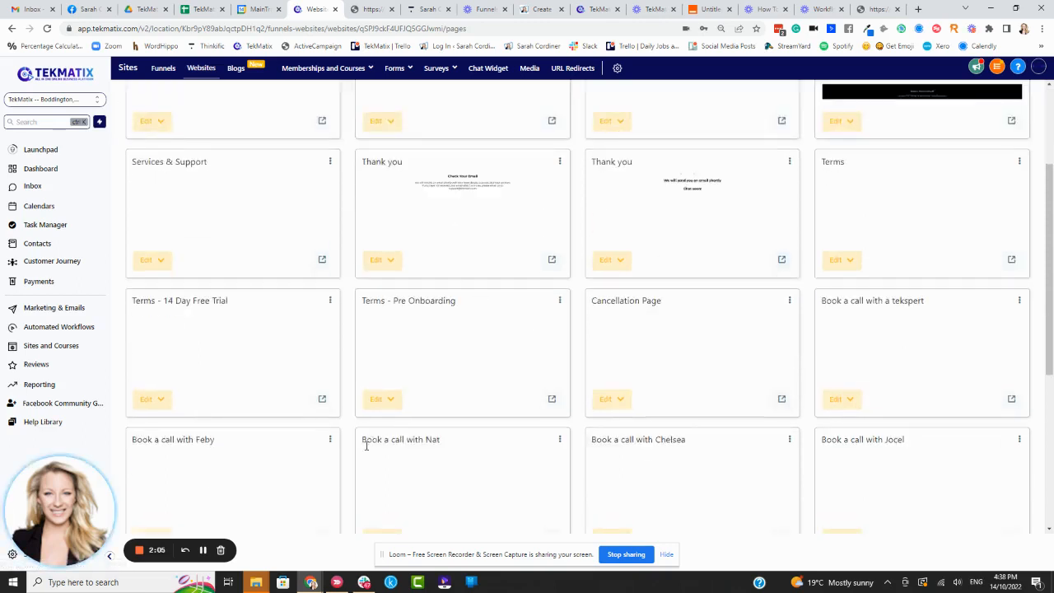
scroll(642, 296, "down", 4)
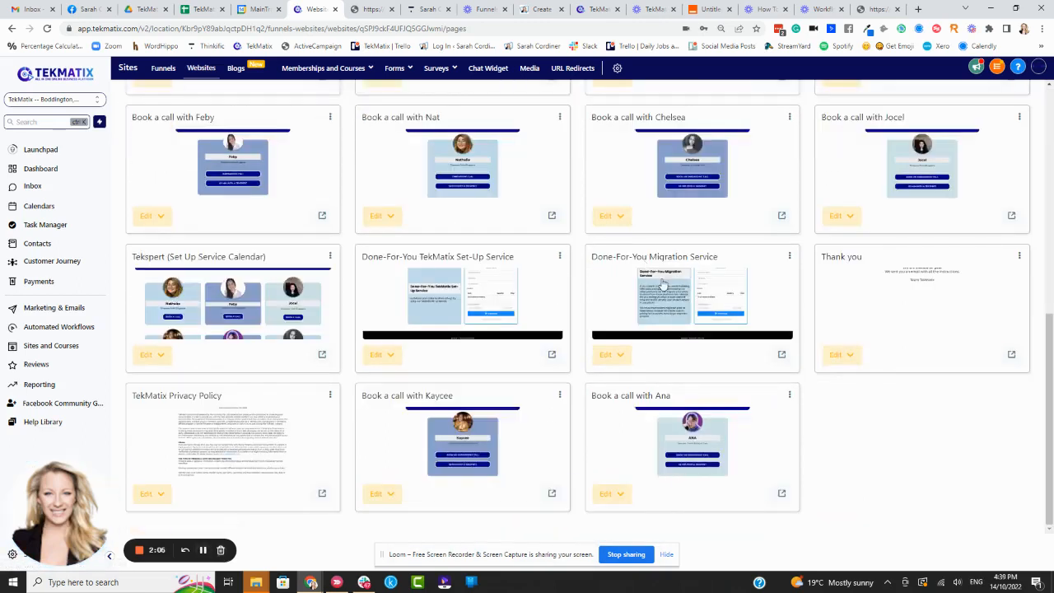
left_click(623, 360)
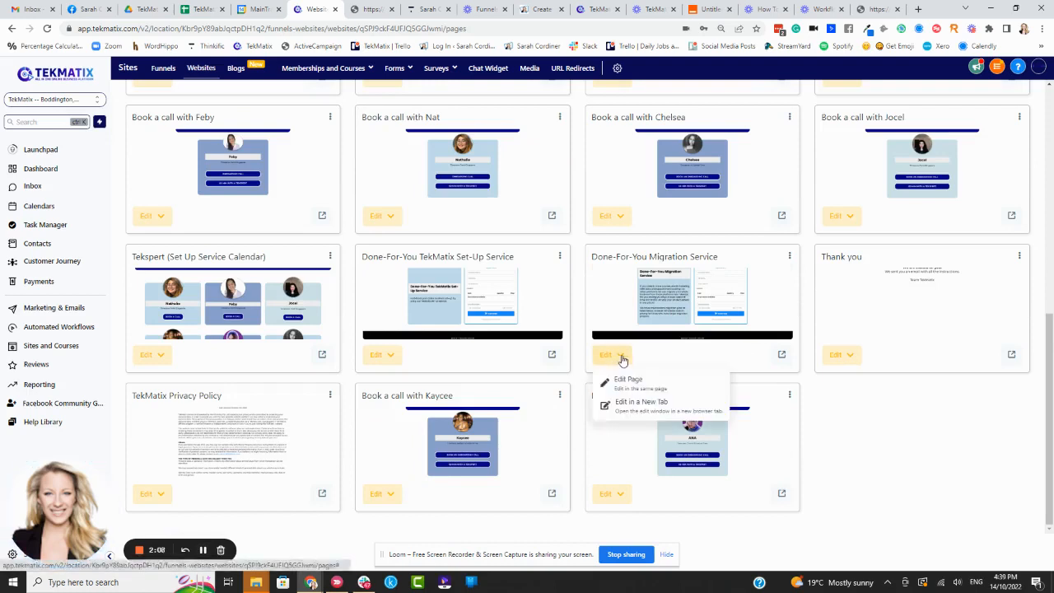
left_click(651, 404)
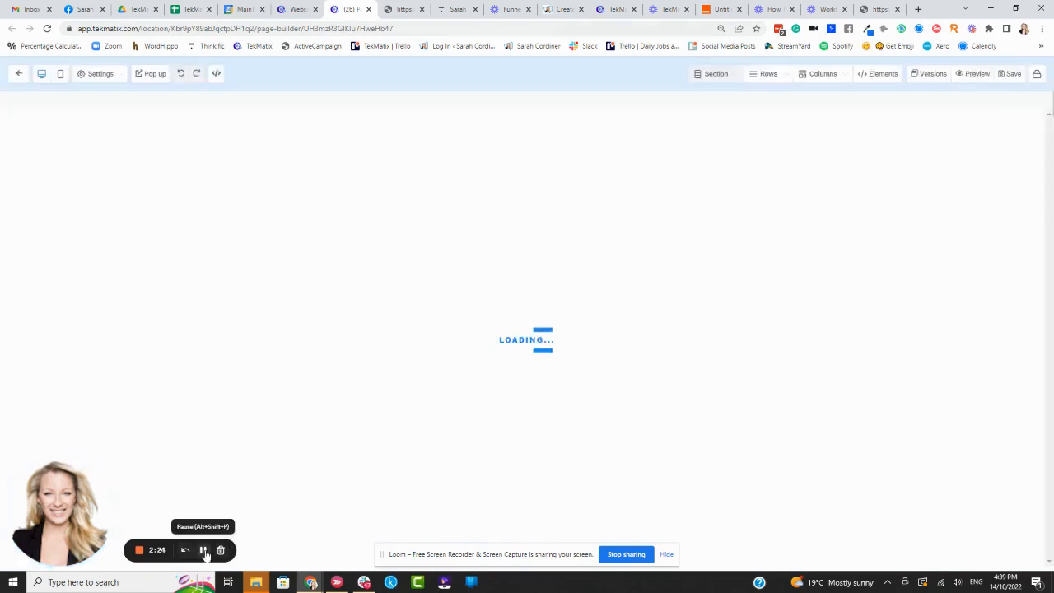
Step: Select the whole text of the page headline "Set-Up & Migration Services" for replacement
scroll(616, 247, "up", 1)
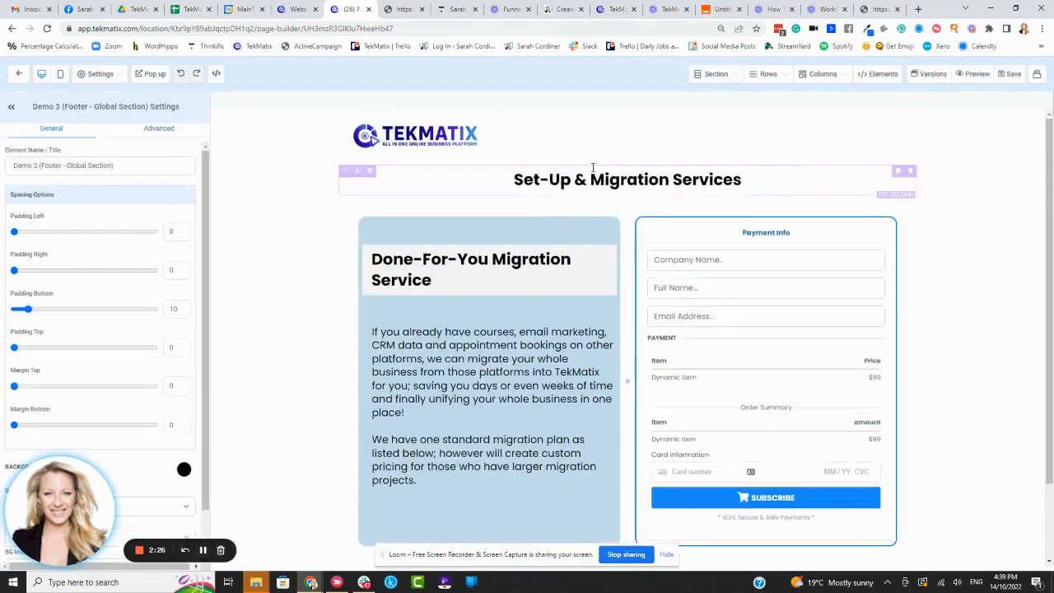
left_click(616, 189)
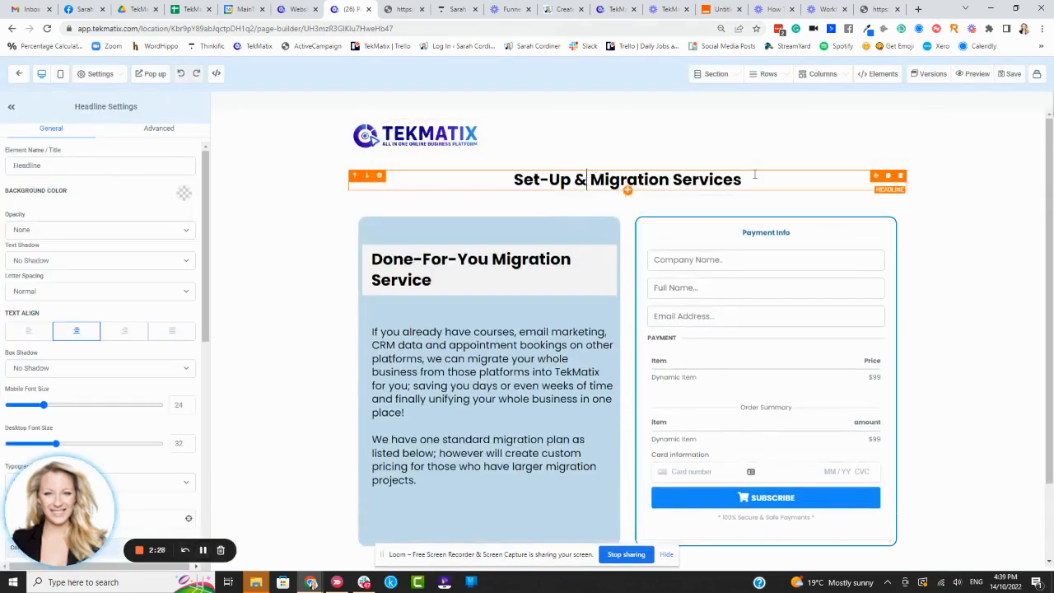
left_click_drag(742, 180, 510, 180)
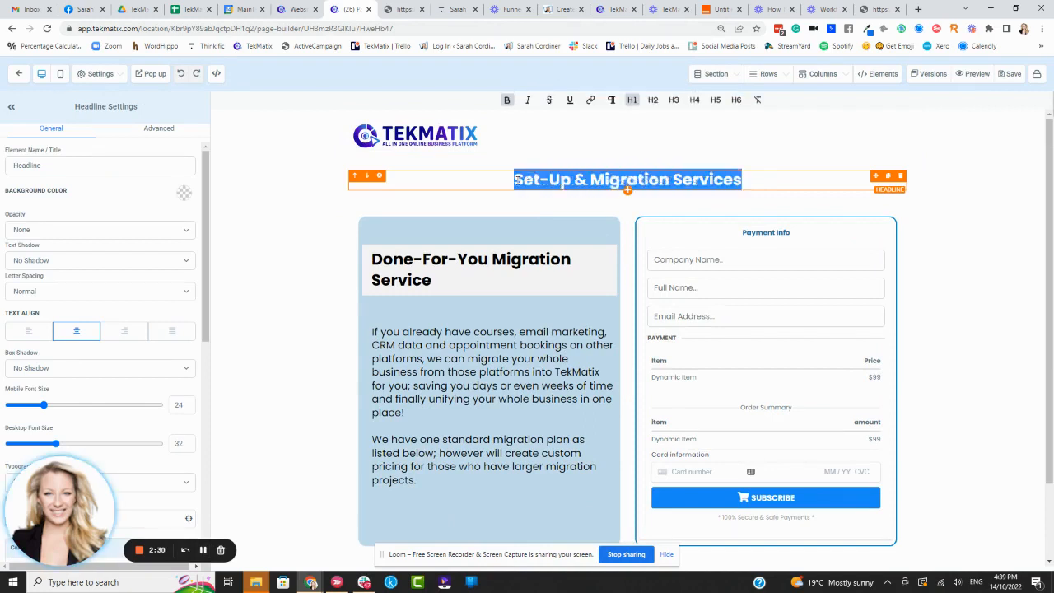
type("Get a")
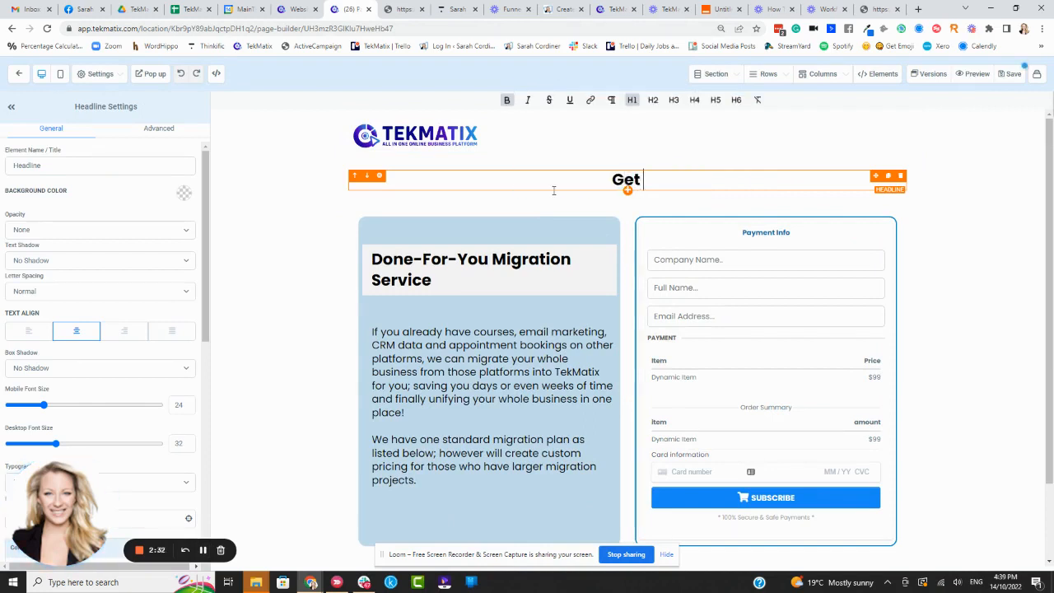
key("BackSpace")
key("BackSpace")
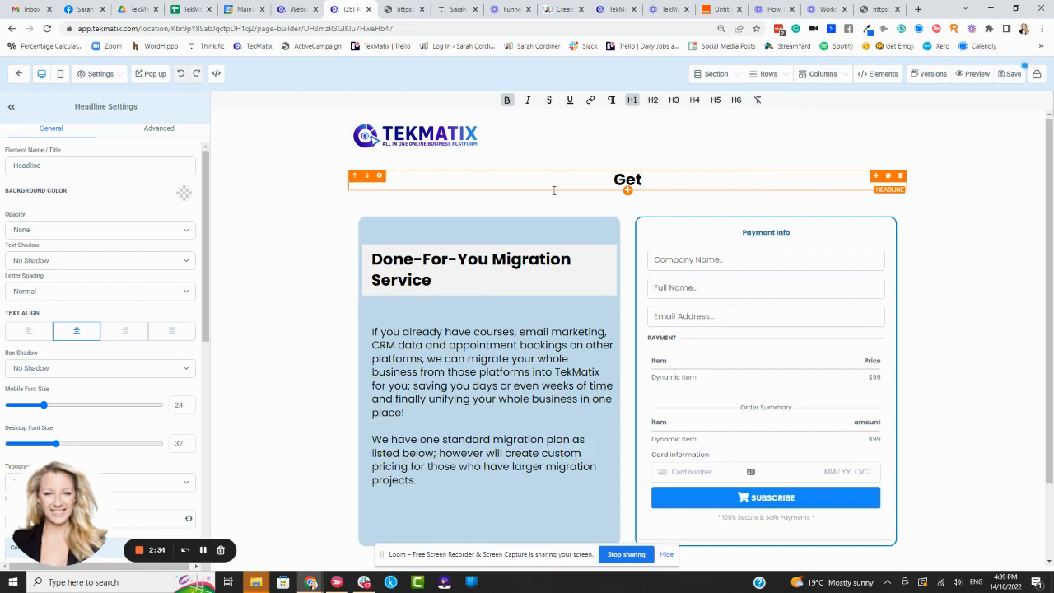
key("BackSpace")
type("Buy The")
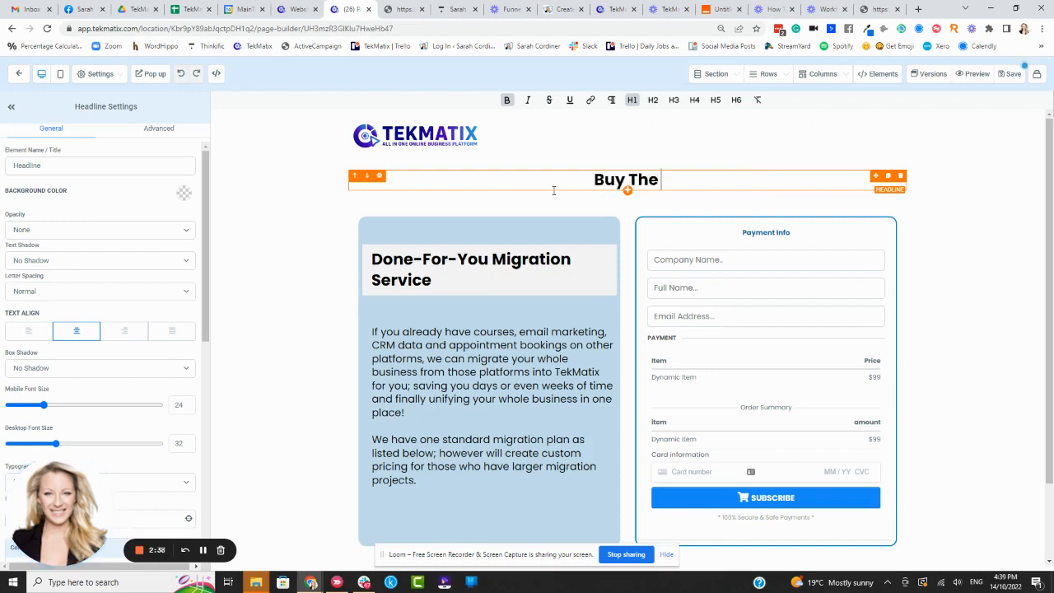
type(" Standard")
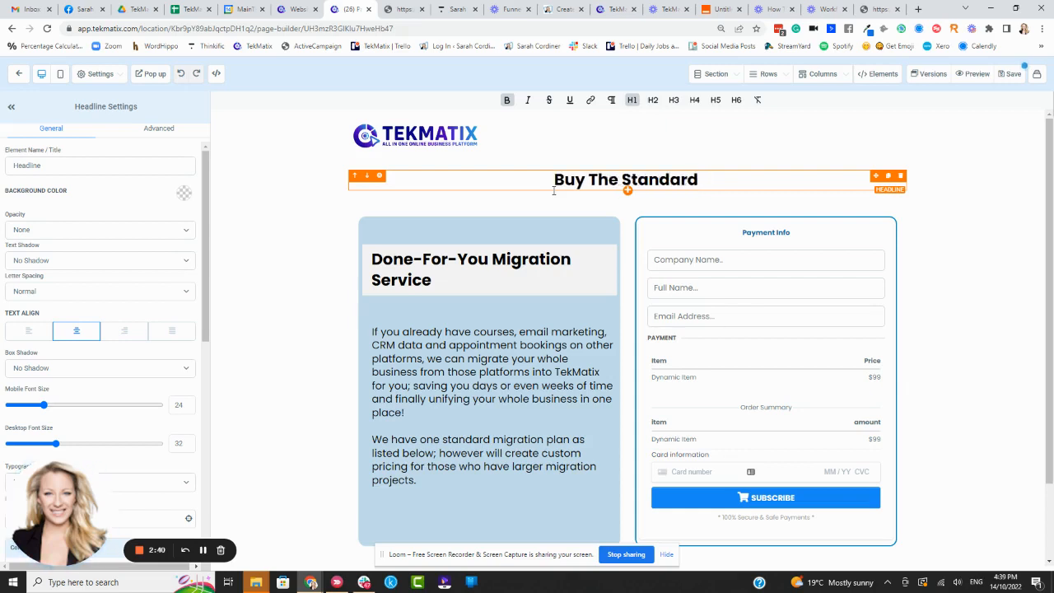
key("BackSpace")
key("BackSpace")
key("BackSpace")
key("BackSpace")
key("BackSpace")
key("BackSpace")
key("BackSpace")
key("BackSpace")
key("BackSpace")
key("BackSpace")
key("BackSpace")
key("BackSpace")
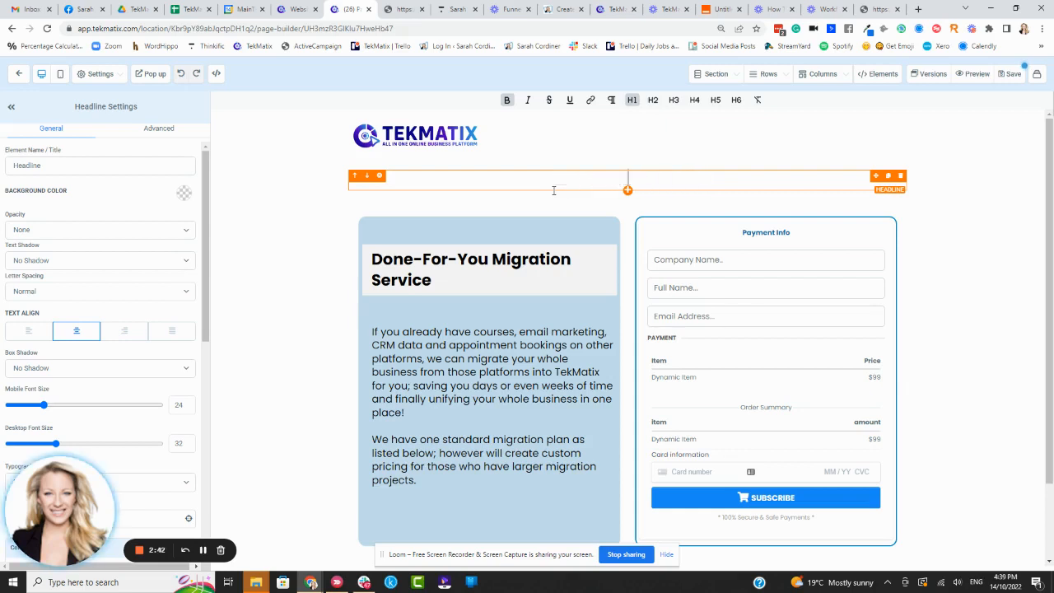
type("Get")
key("BackSpace")
key("BackSpace")
key("BackSpace")
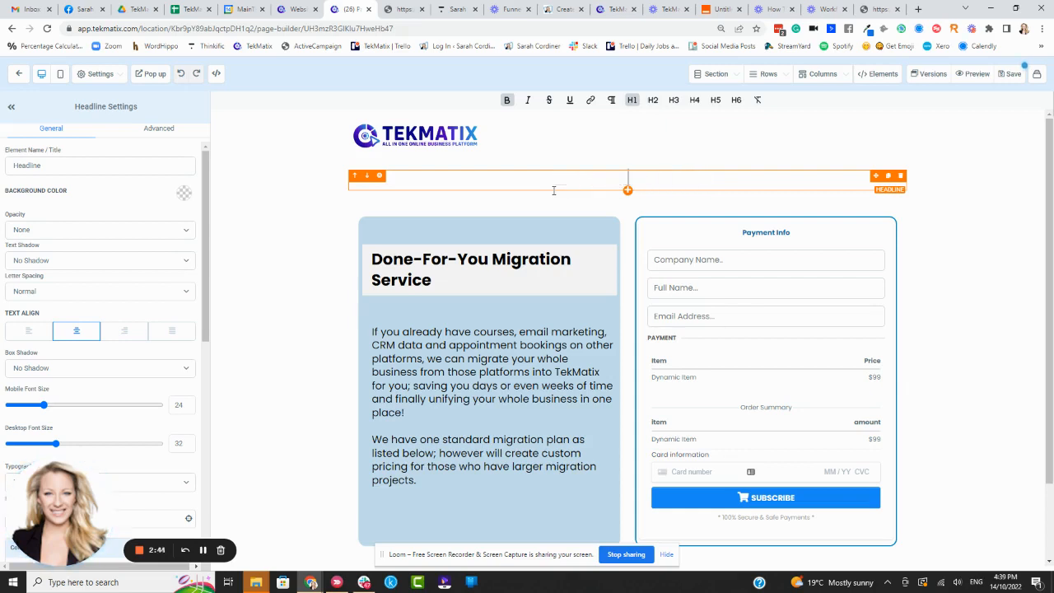
Step: Set the page headline to "We Will Migrate Your Whole Business To TekMatix FOR YOU!"
type("We Will")
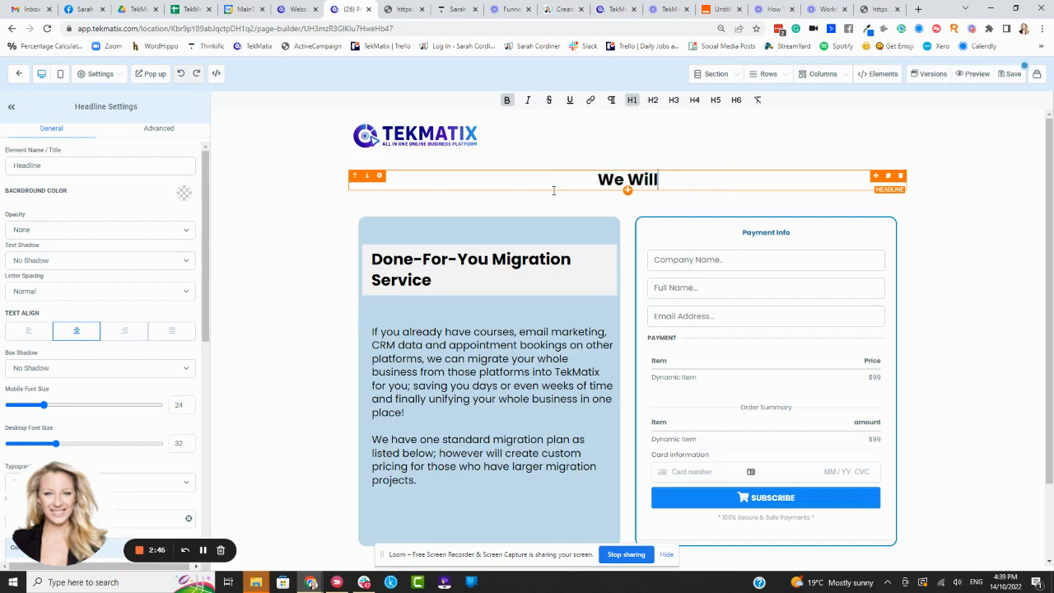
type(" Migrate your")
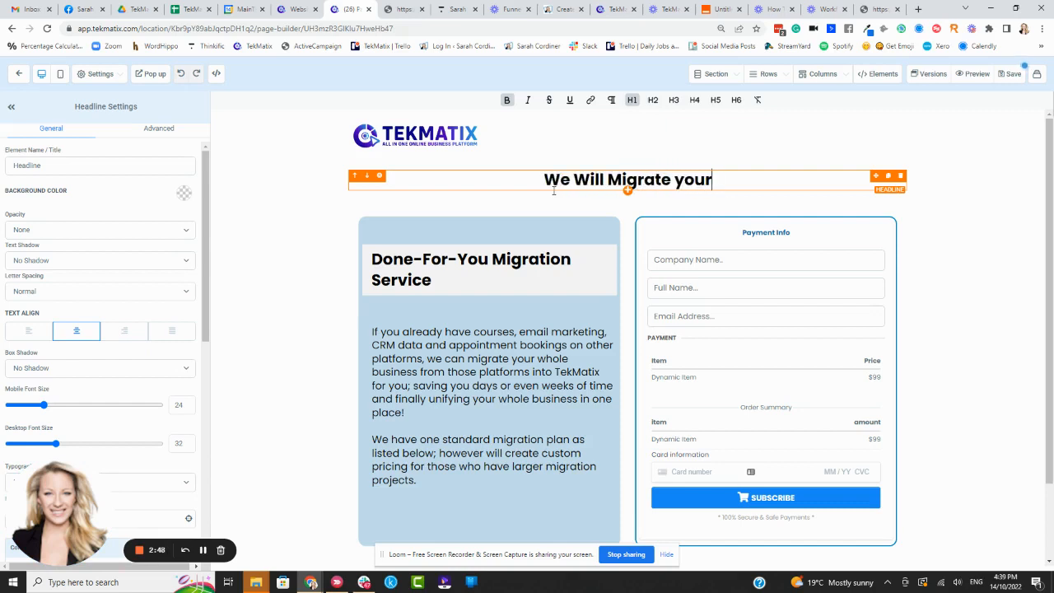
type(" W")
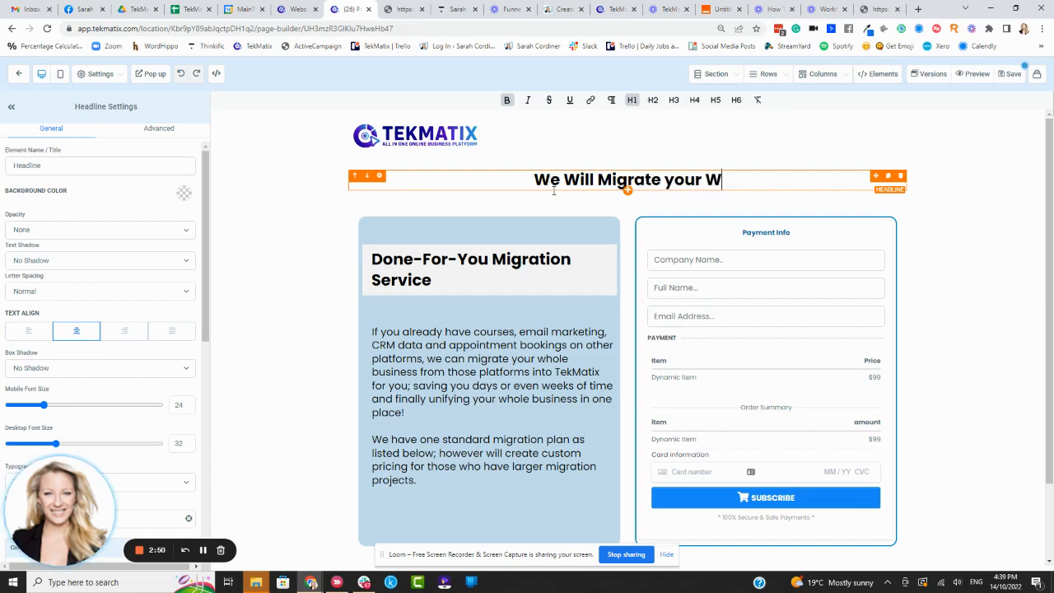
type("hole Business T")
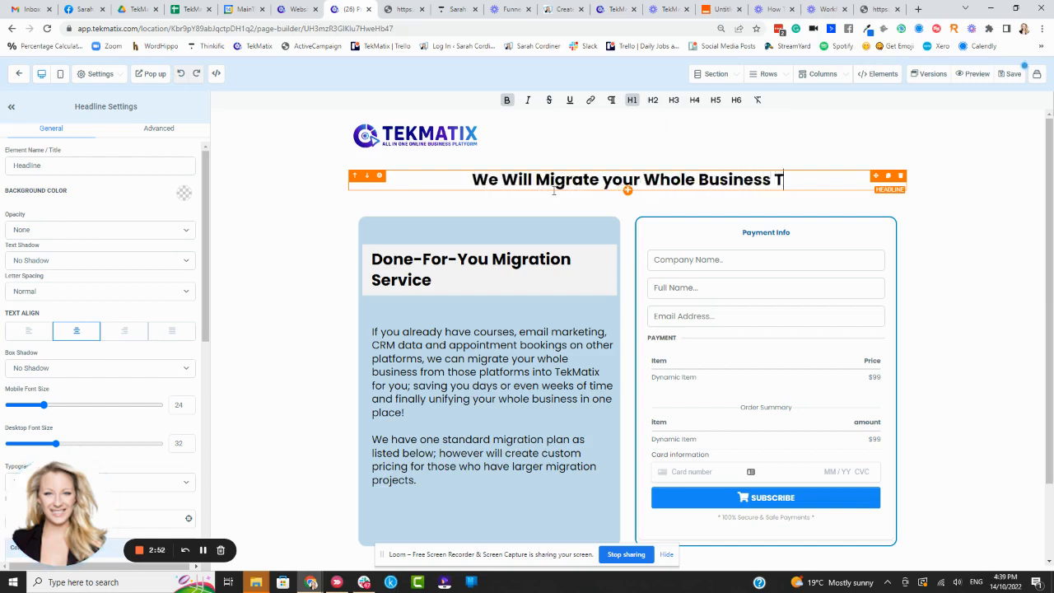
type("o TekMatix FOR YOU!")
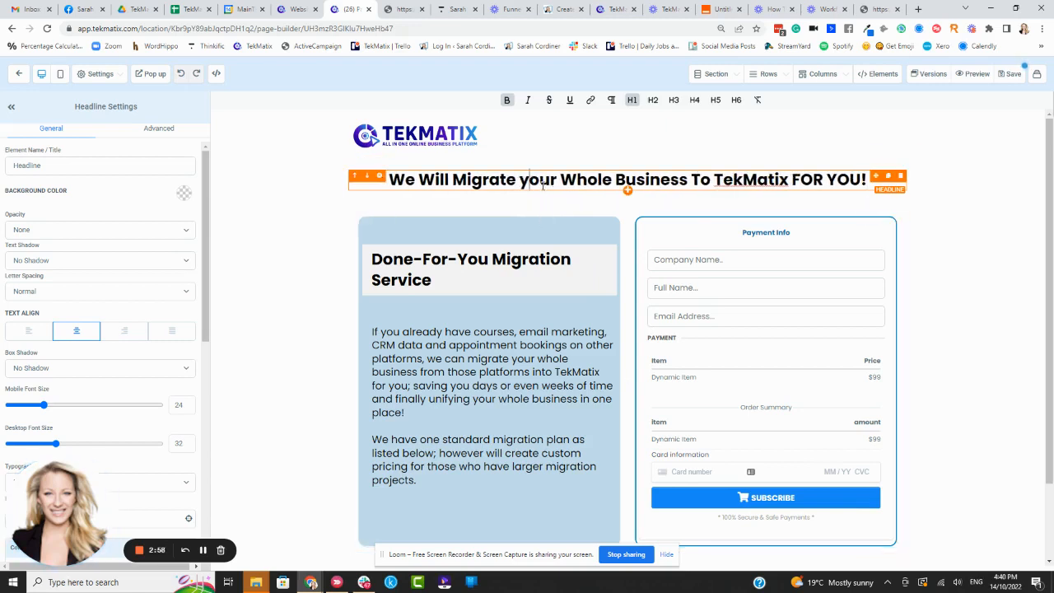
key("BackSpace")
type("Y")
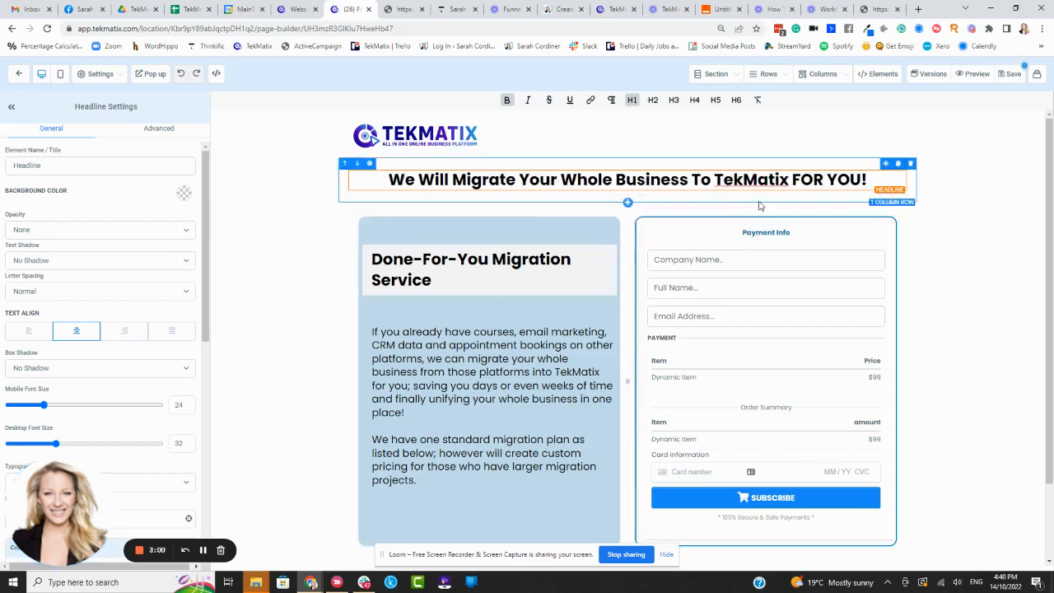
Step: Add a sub headline directly beneath the page headline and clear its placeholder text
left_click(628, 202)
left_click(945, 169)
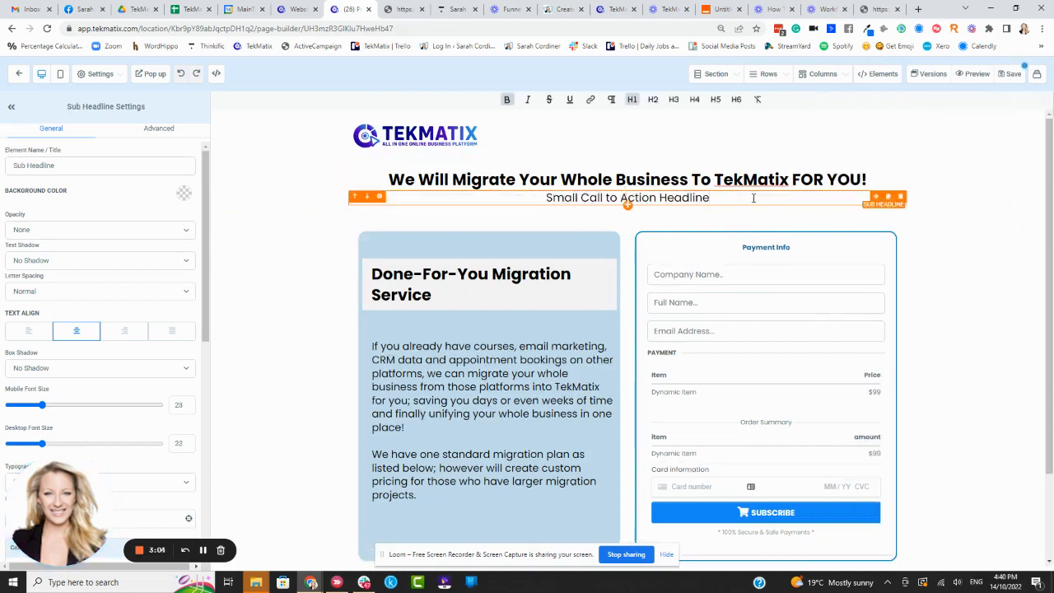
left_click_drag(709, 198, 546, 197)
key("BackSpace")
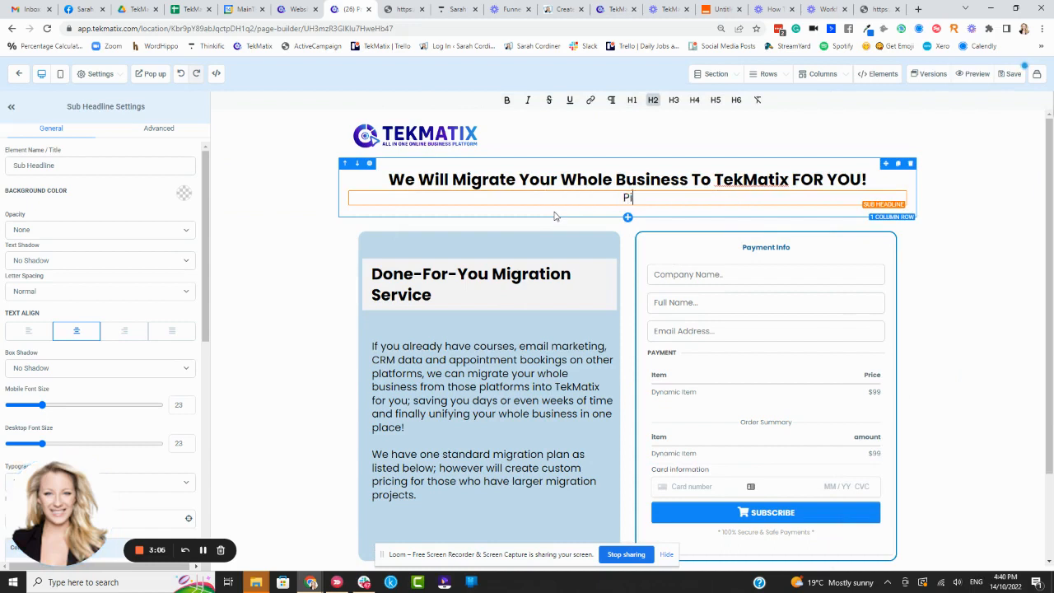
Step: Write "Pick from our standard migration service" as the opening of the sub headline
type("Pick from our standar")
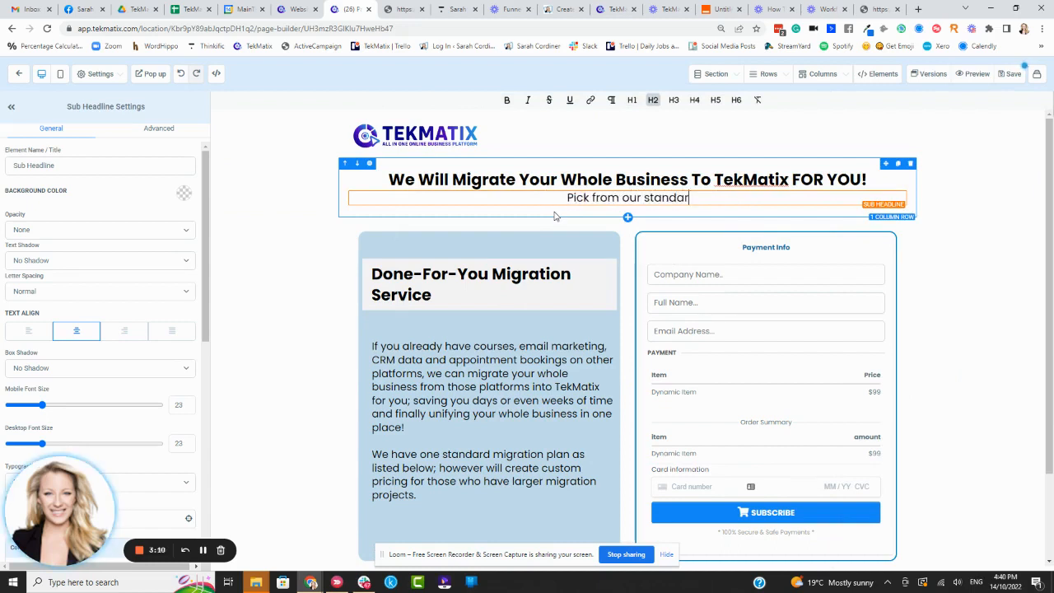
type("d mig")
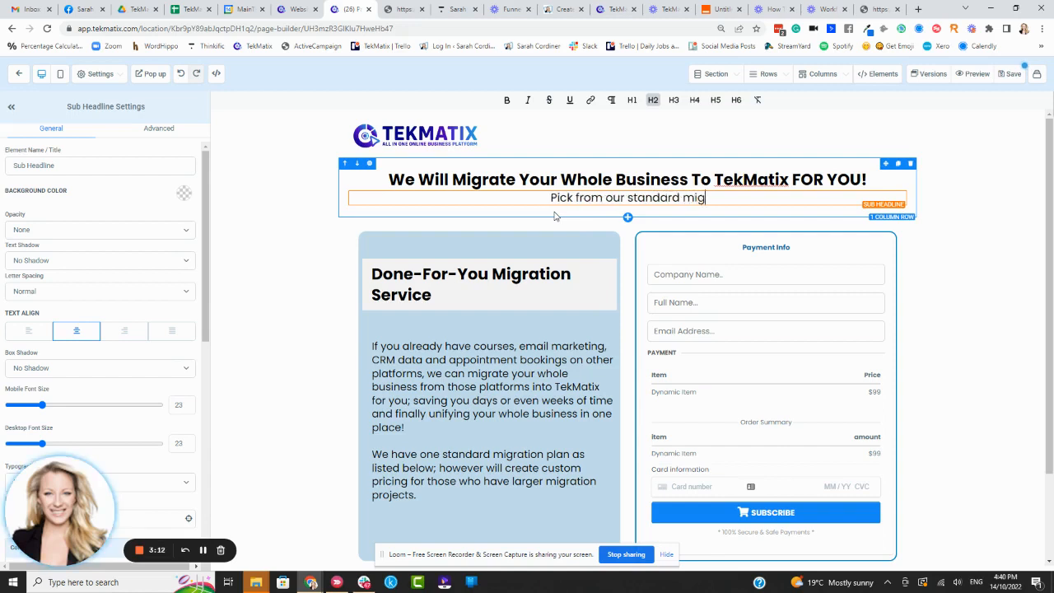
type("ration service")
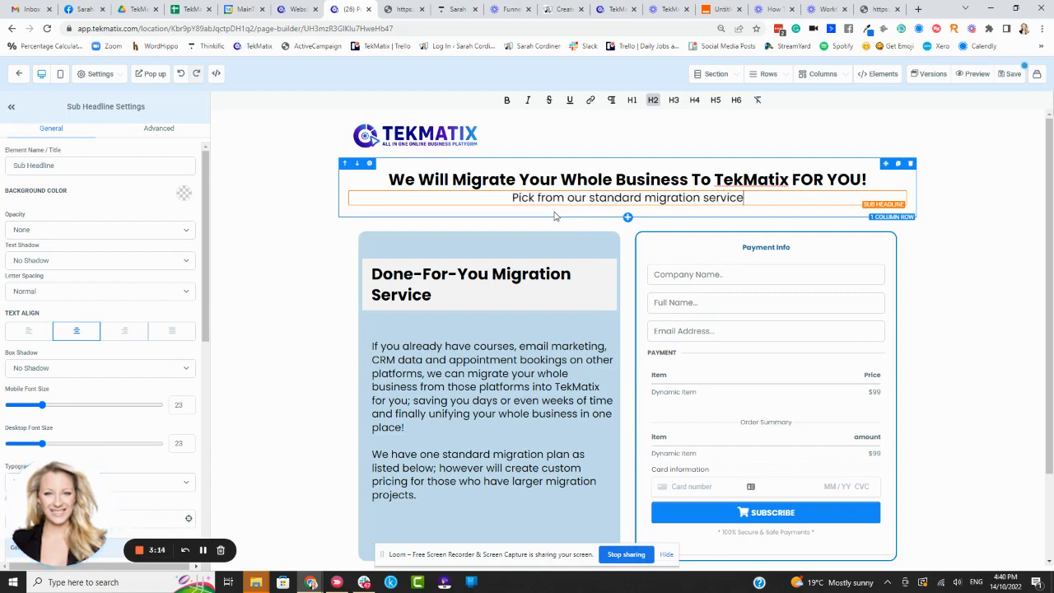
type(", or ")
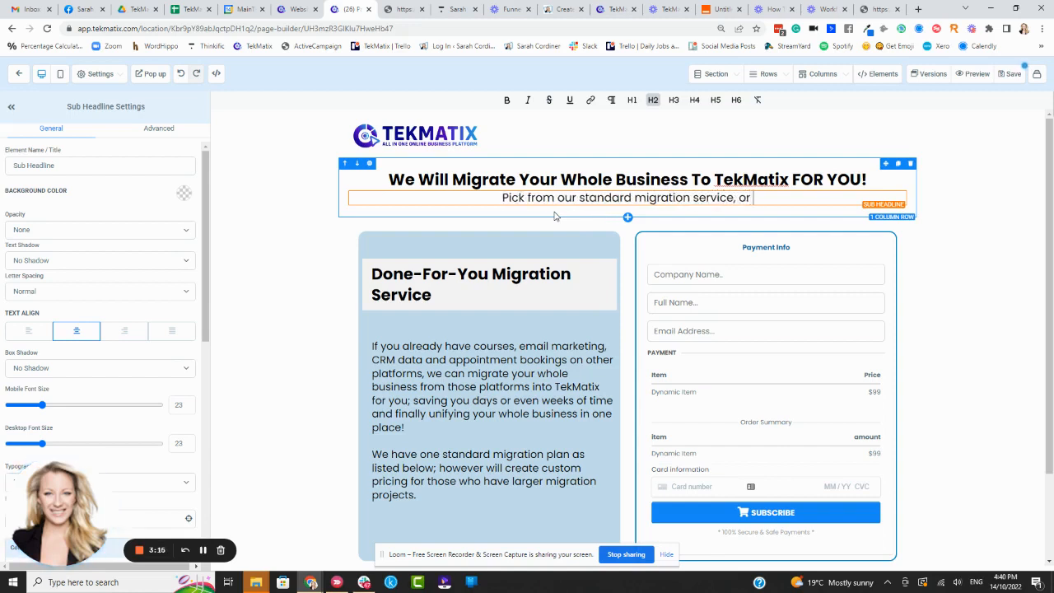
type("get  a")
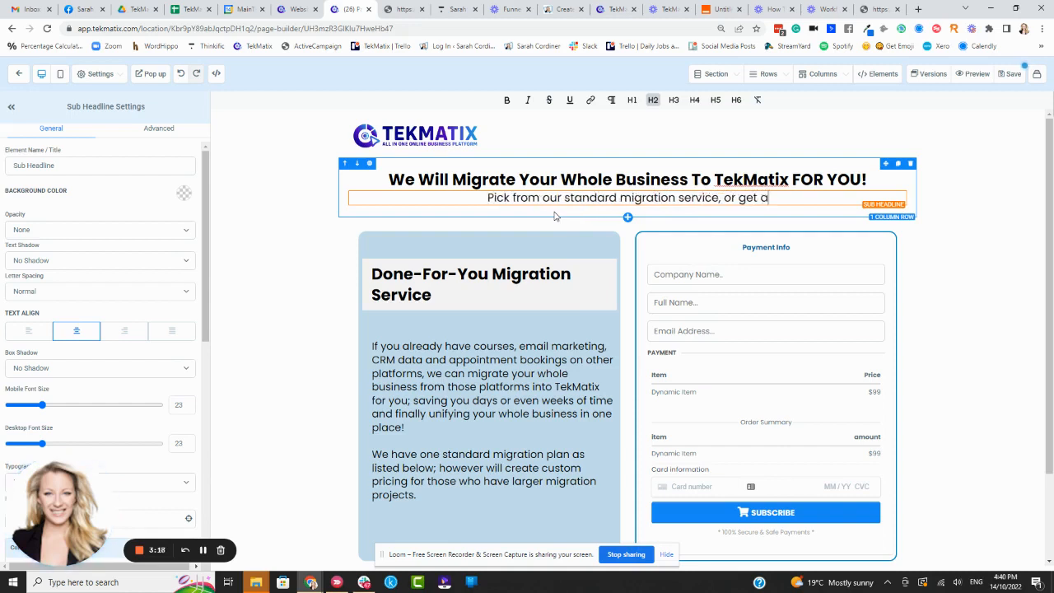
type(" quote for a")
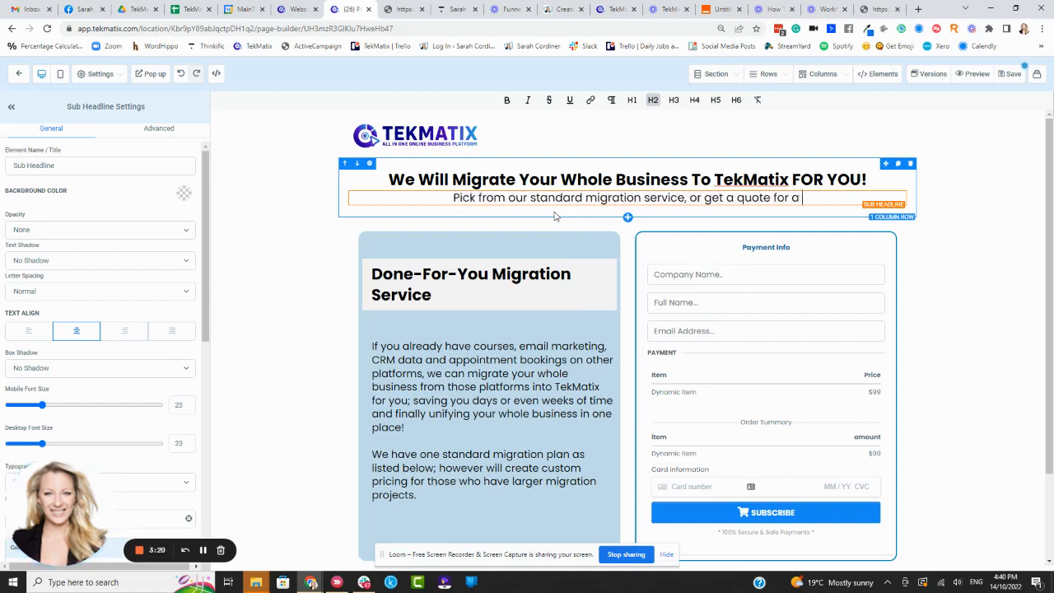
type(" custom service")
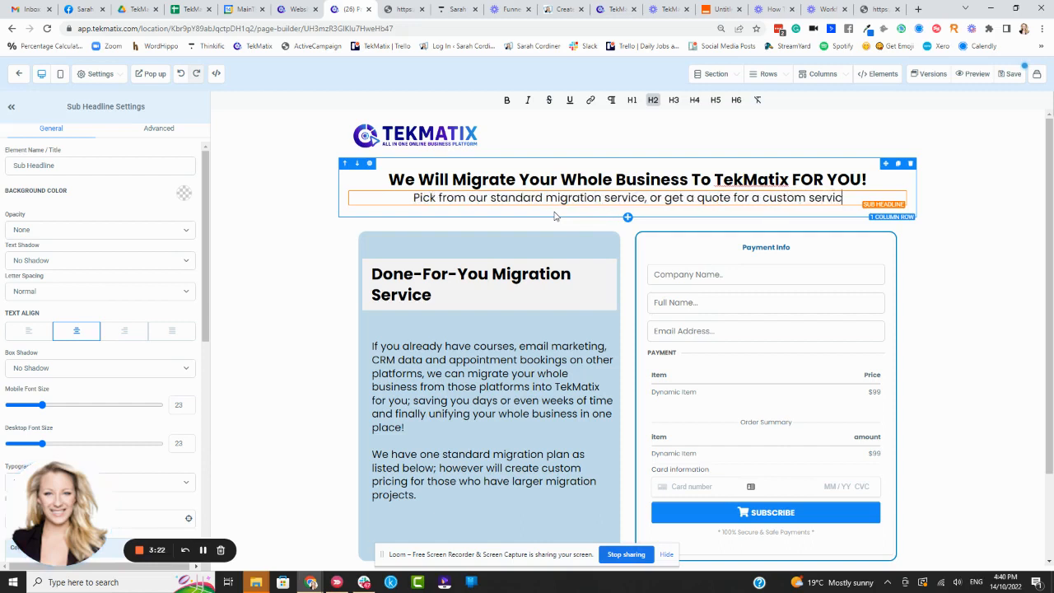
Step: Continue the sub headline with ", or get a quote for a custom migration service for bigger or smaller projects"
key("BackSpace")
key("BackSpace")
key("BackSpace")
key("BackSpace")
key("BackSpace")
key("BackSpace")
key("BackSpace")
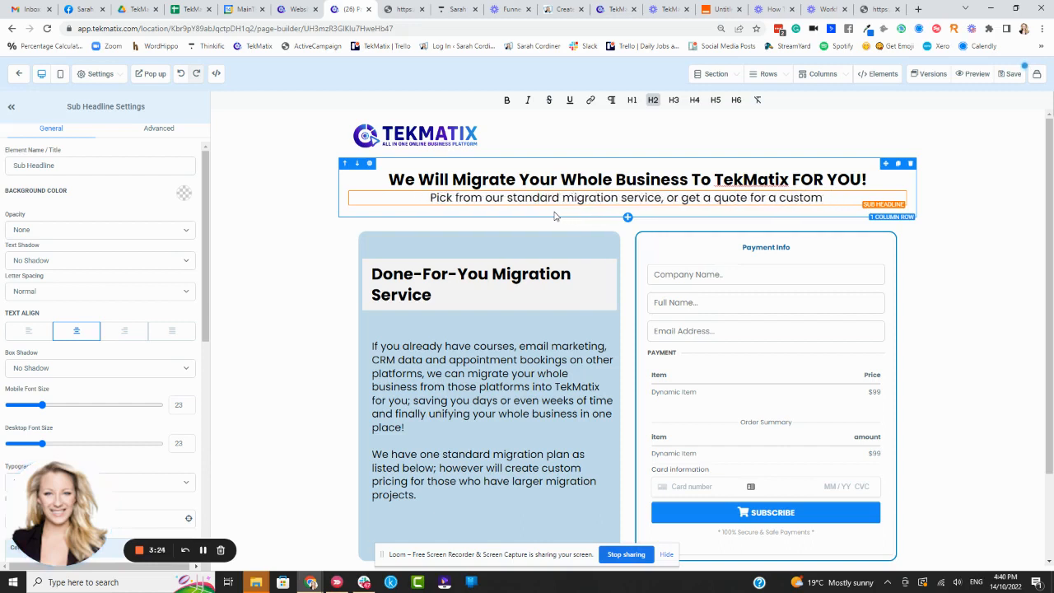
type("migration se")
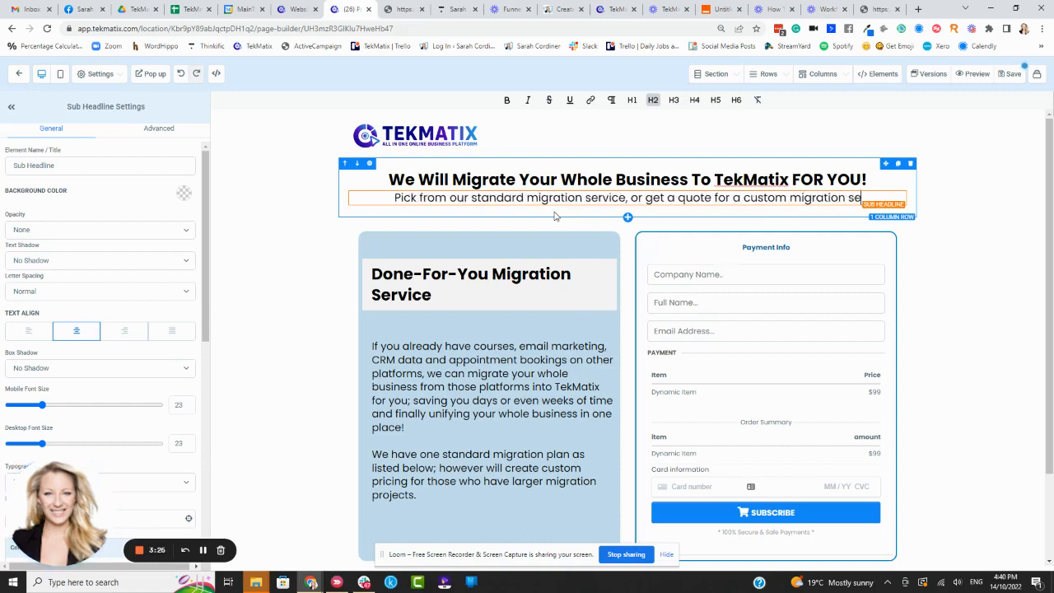
type("rvice for bigger or sm")
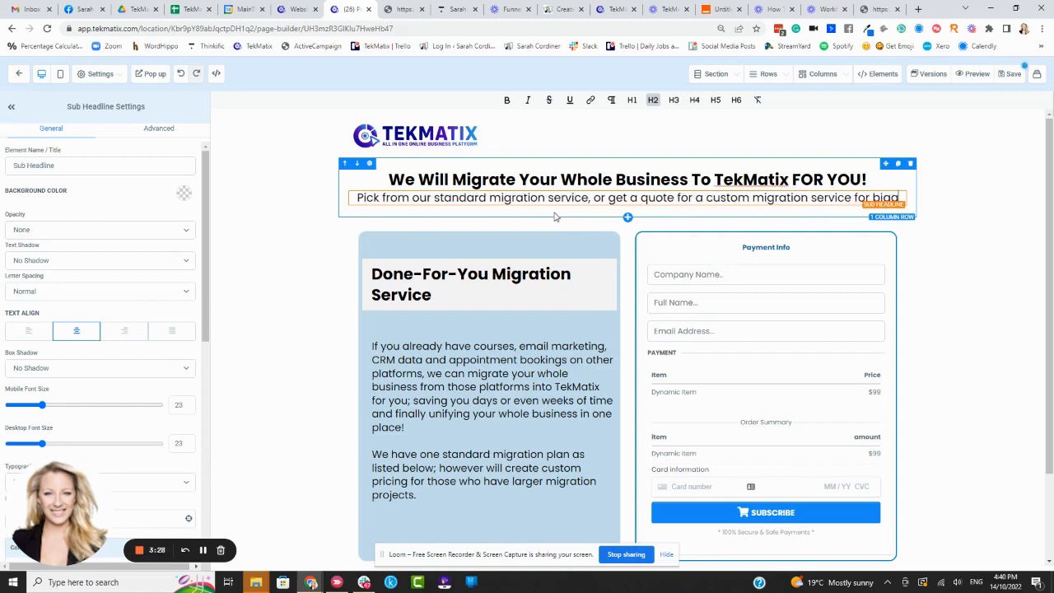
type("r projects")
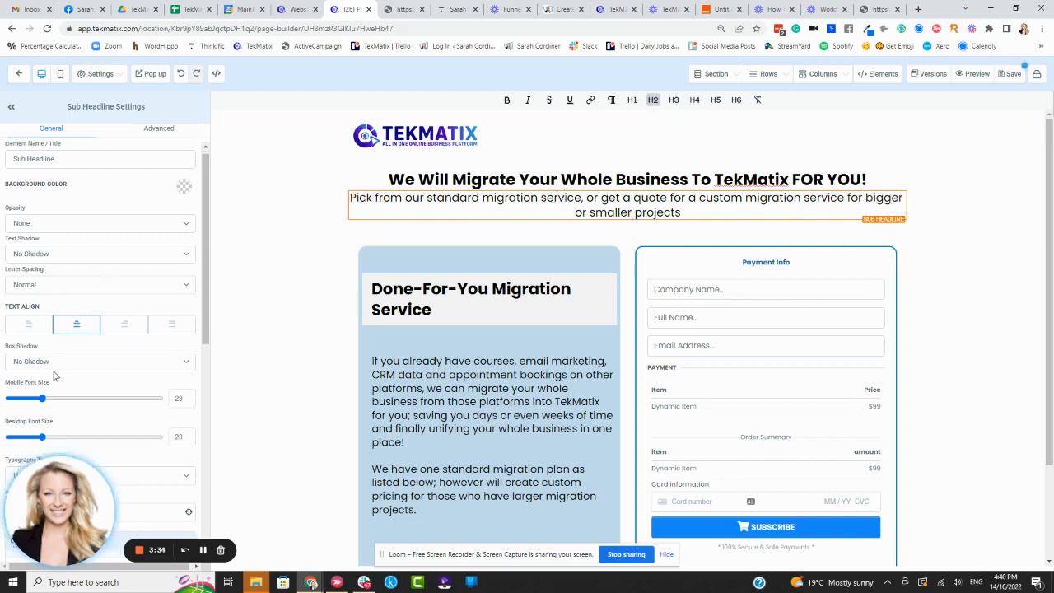
Step: Add a small top margin to the sub headline to space it from the headline above
scroll(58, 362, "down", 10)
scroll(61, 411, "down", 1)
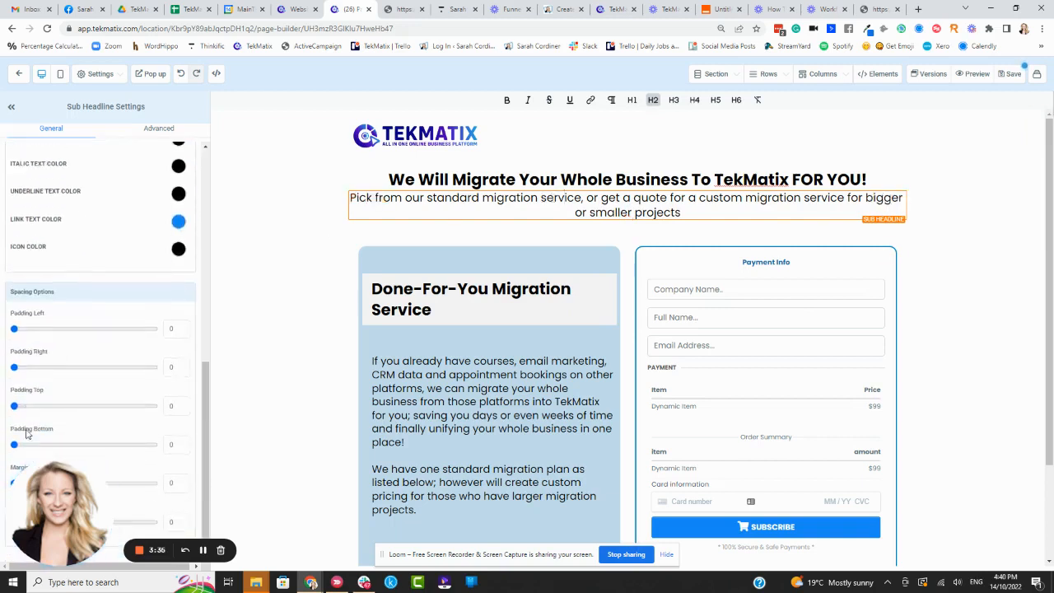
left_click_drag(13, 483, 28, 483)
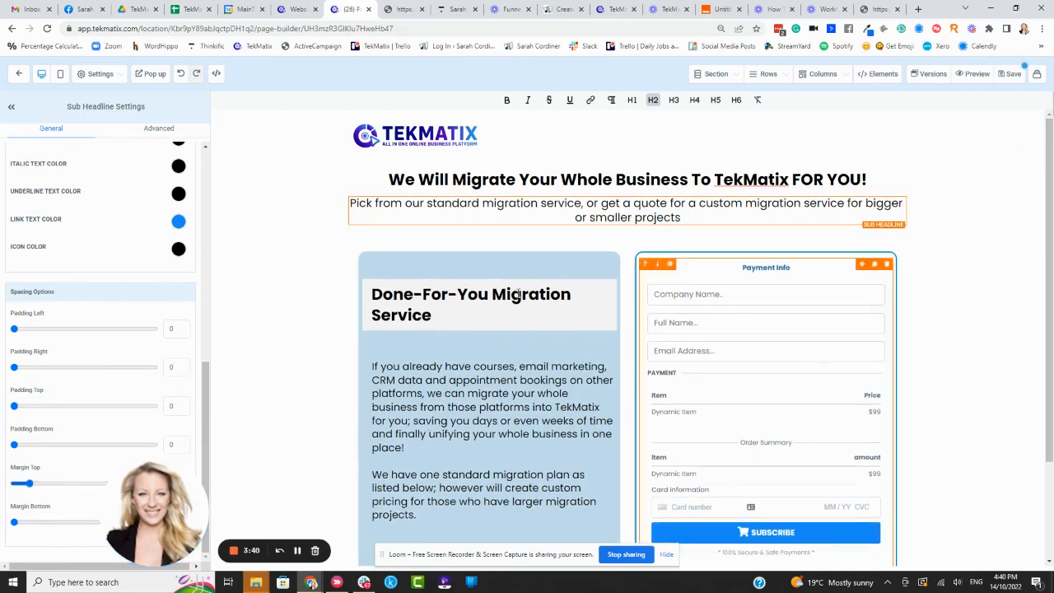
scroll(406, 192, "down", 3)
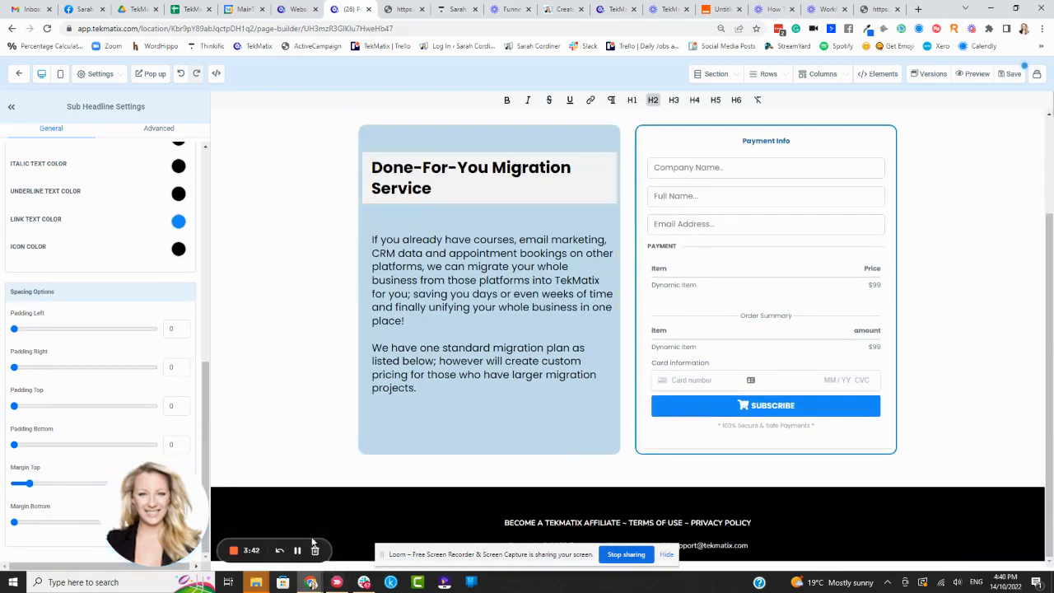
left_click(297, 550)
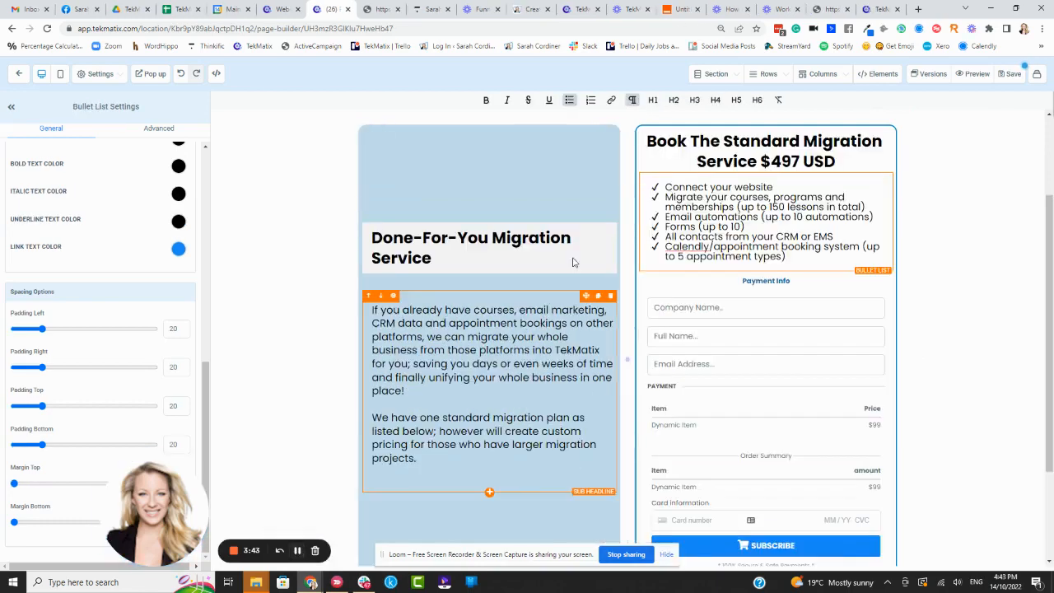
scroll(962, 258, "down", 1)
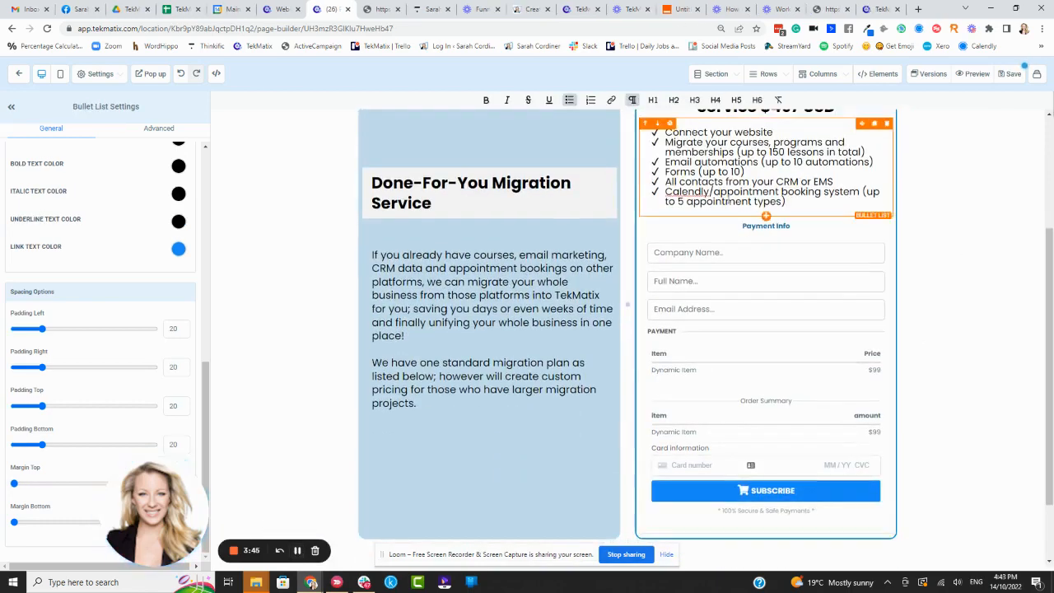
scroll(727, 201, "up", 2)
scroll(492, 316, "down", 3)
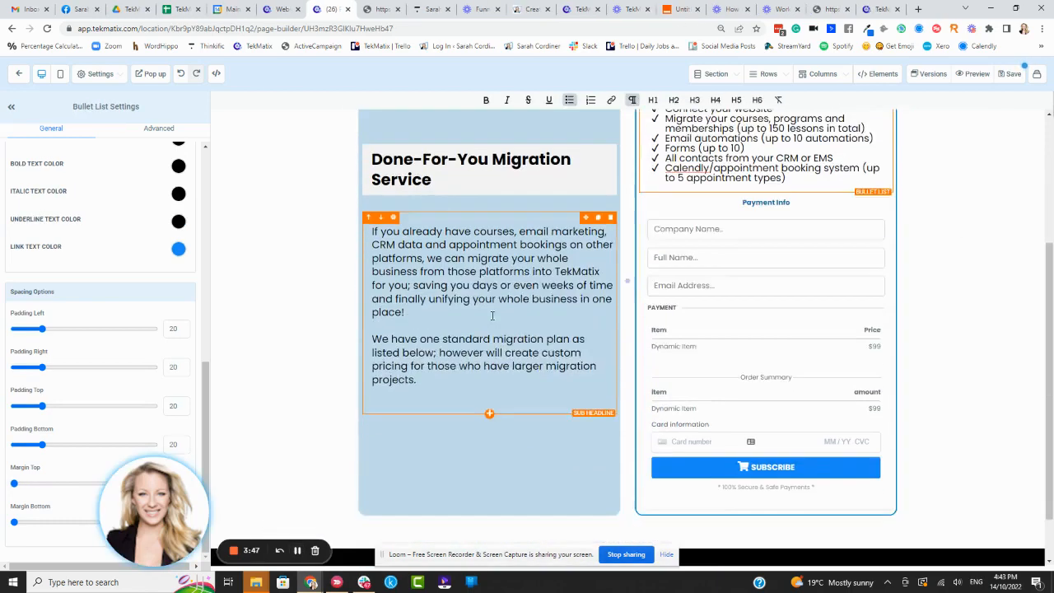
scroll(492, 315, "down", 1)
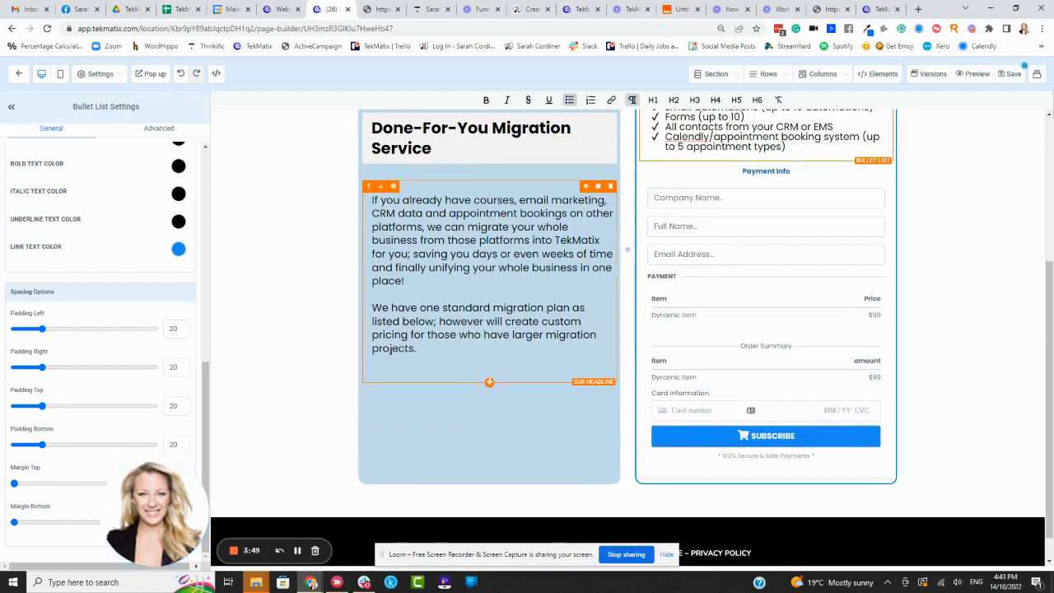
Step: Add a headline beneath the migration service description reading "Get a Quote for a Custom Migration Service"
left_click(489, 384)
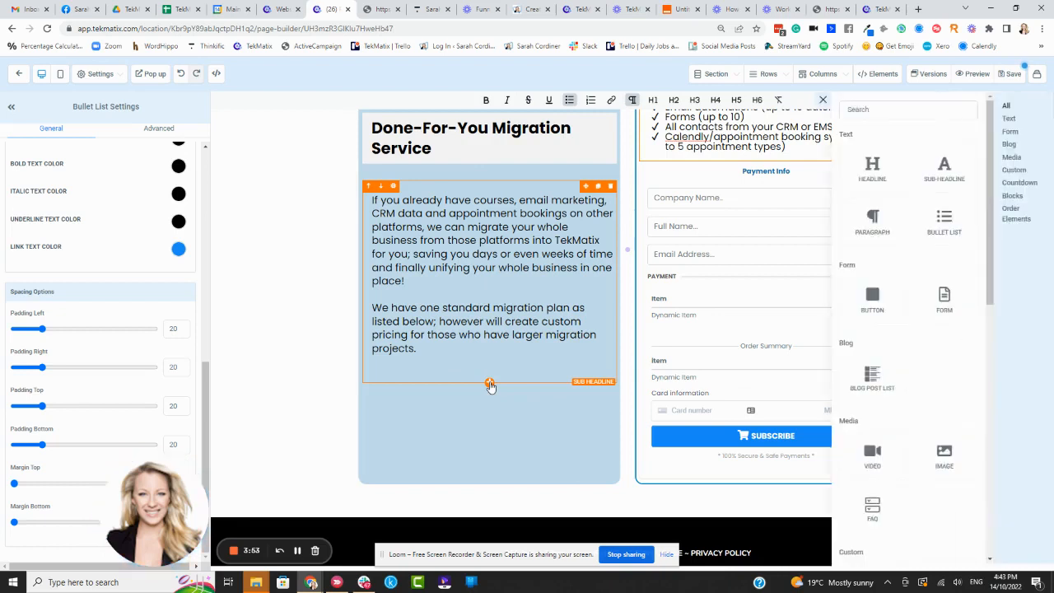
left_click(871, 165)
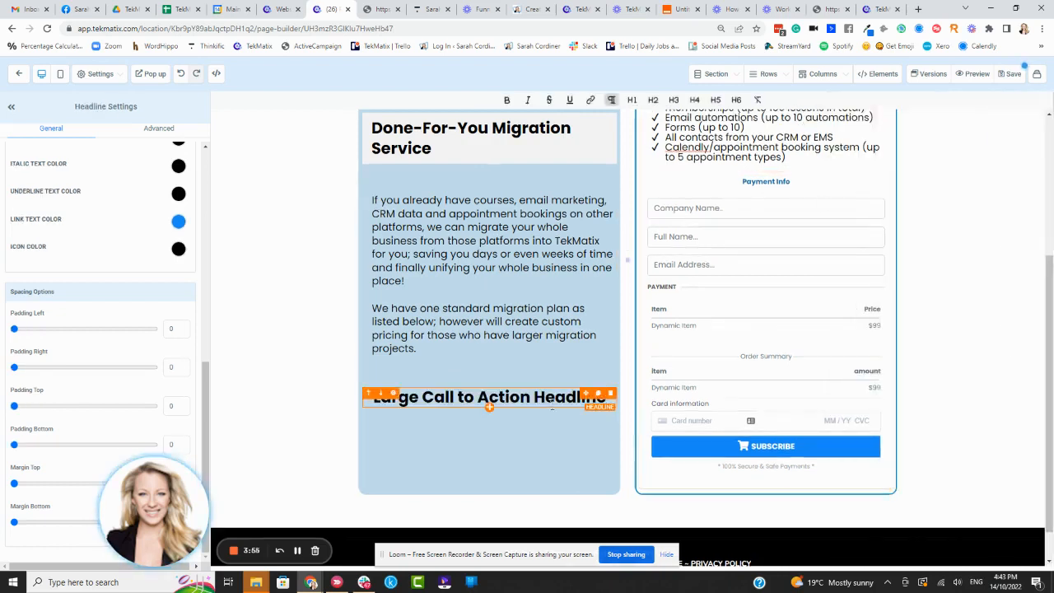
key("BackSpace")
key("BackSpace")
key("BackSpace")
key("BackSpace")
key("BackSpace")
key("BackSpace")
key("BackSpace")
key("BackSpace")
key("BackSpace")
key("BackSpace")
key("BackSpace")
key("BackSpace")
key("BackSpace")
key("BackSpace")
key("BackSpace")
key("BackSpace")
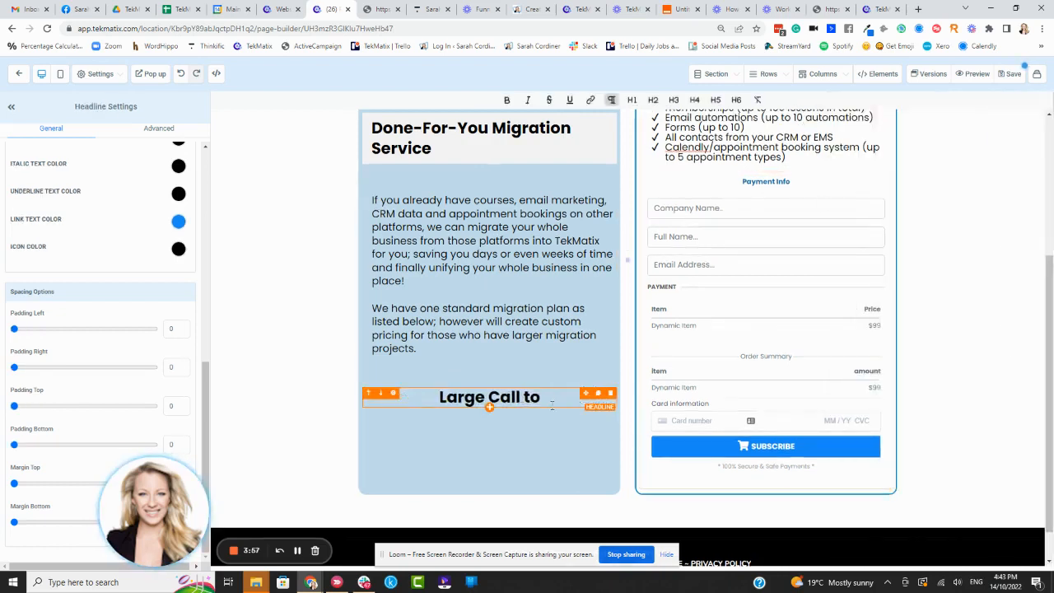
key("BackSpace")
key("BackSpace")
key("BackSpace")
key("BackSpace")
key("BackSpace")
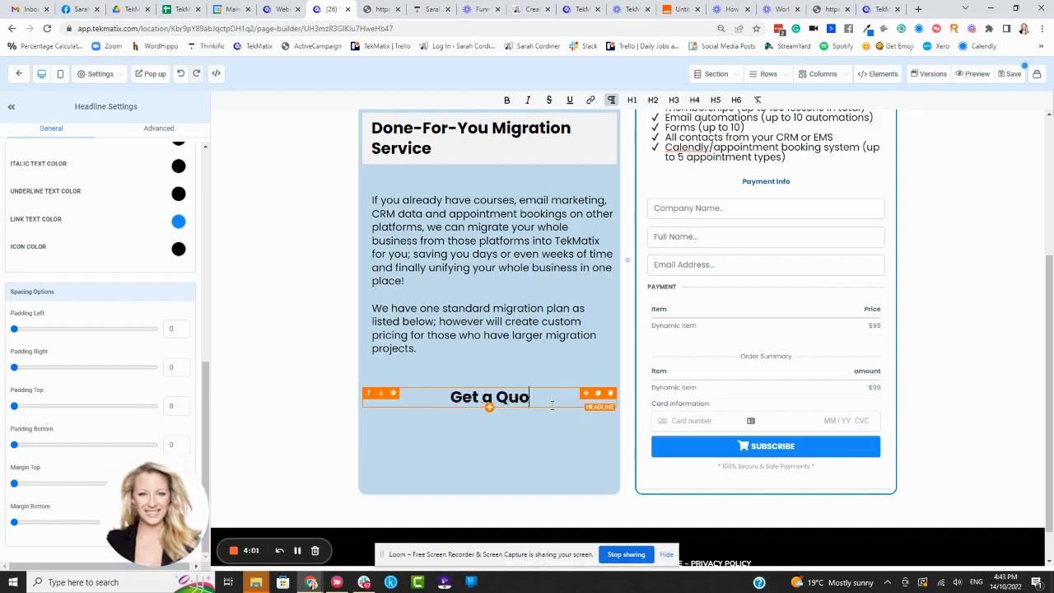
type("Get a Quote for a Cu")
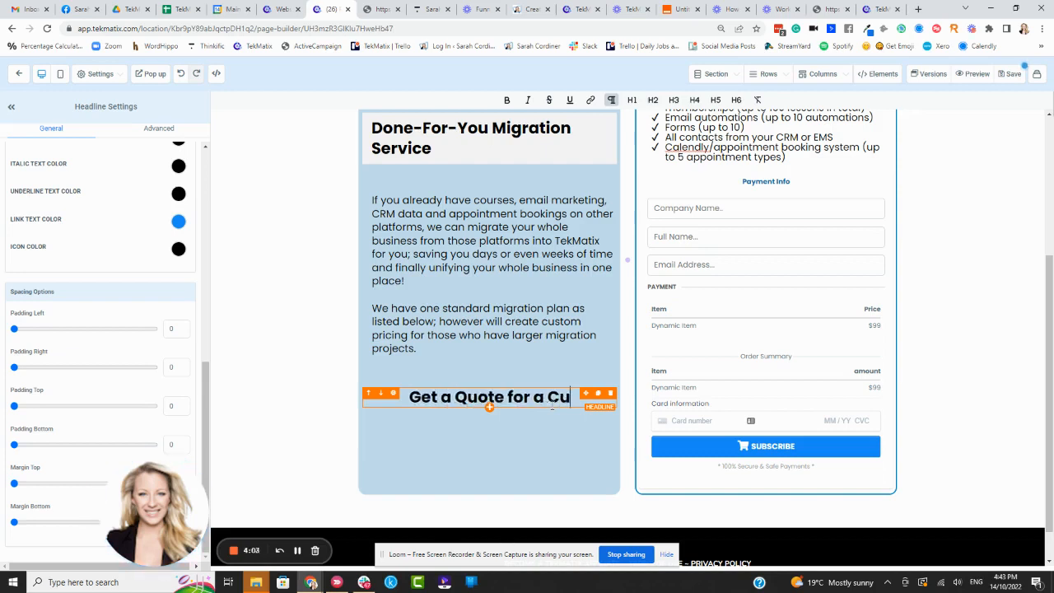
type("stom M")
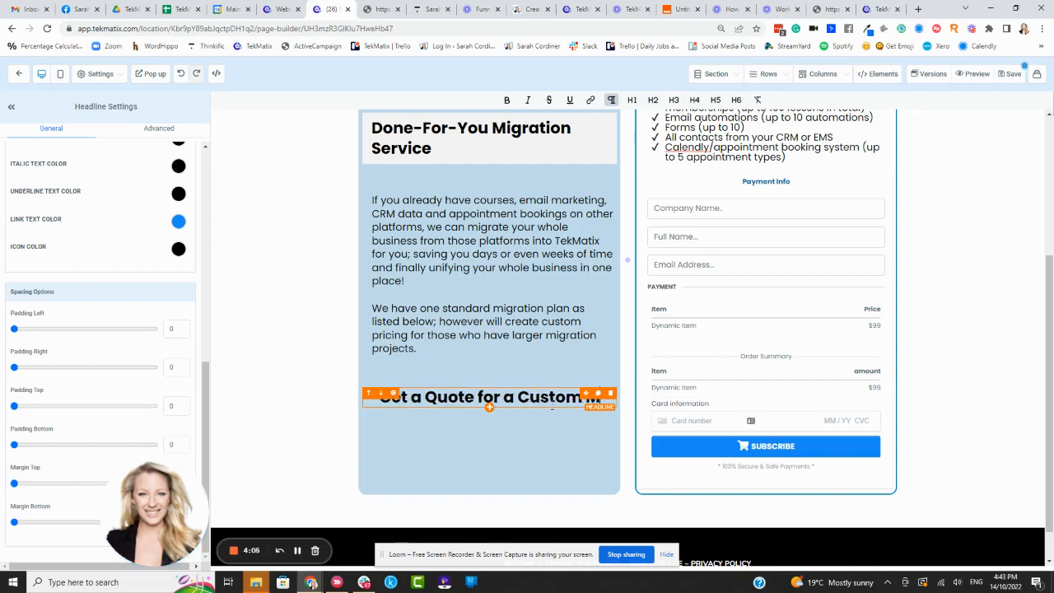
type("igration Service")
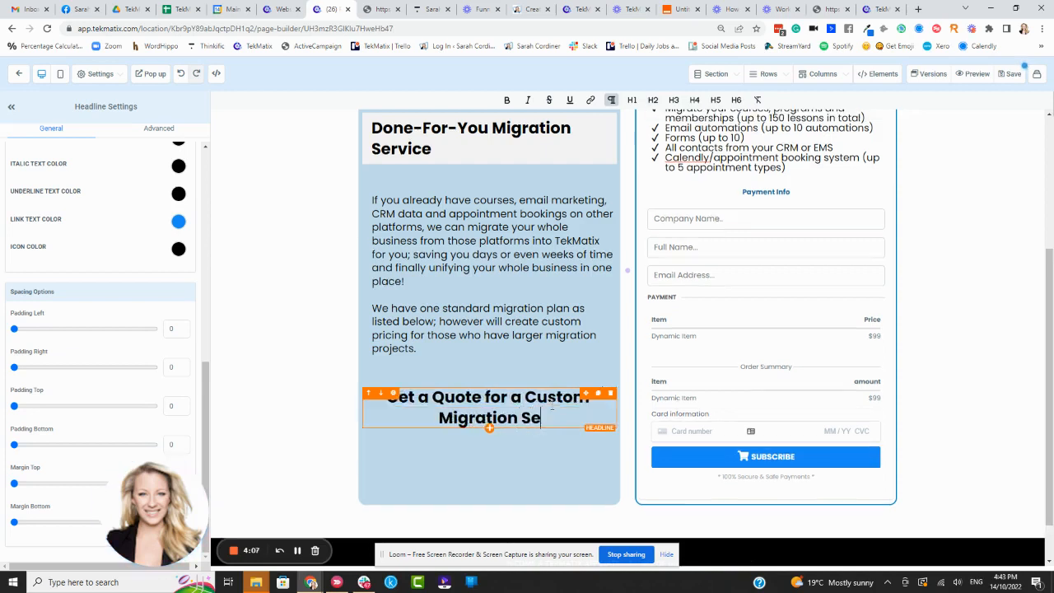
Step: Add a button with a navy blue background below the custom quote headline and set its top margin to 24
left_click(490, 430)
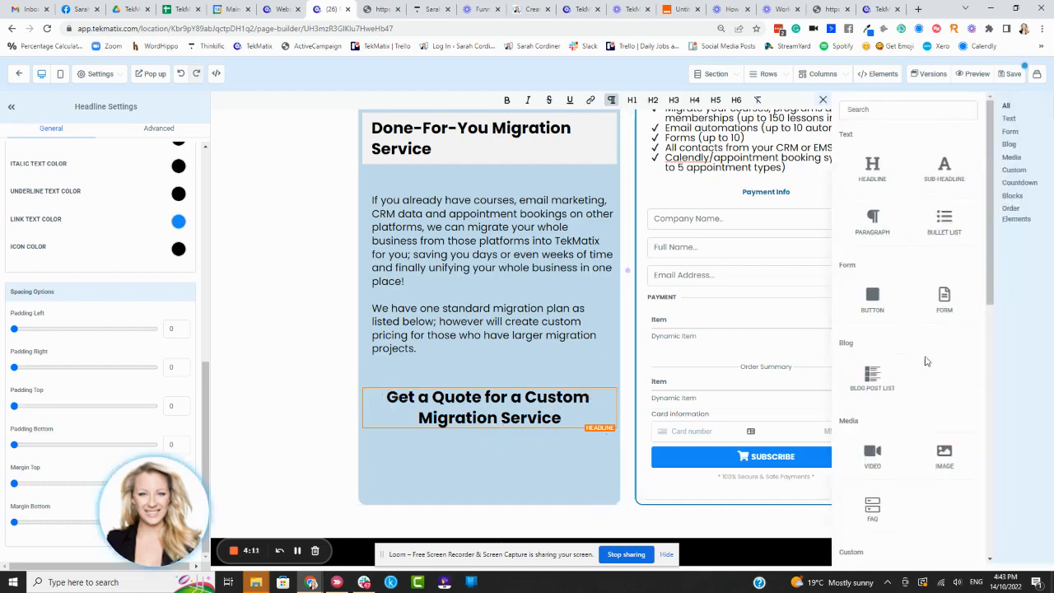
left_click(872, 301)
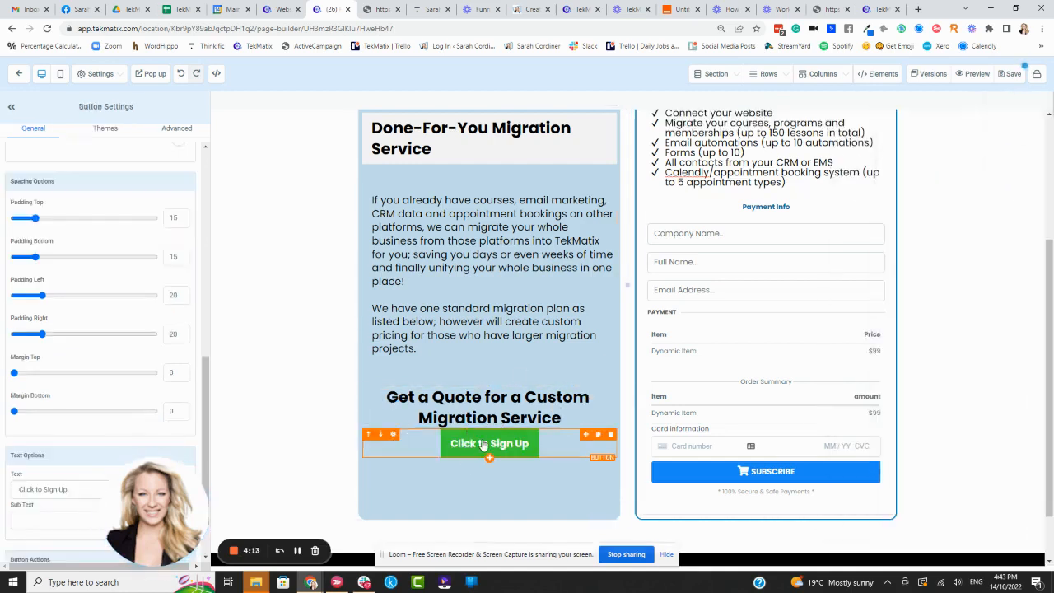
scroll(148, 181, "up", 10)
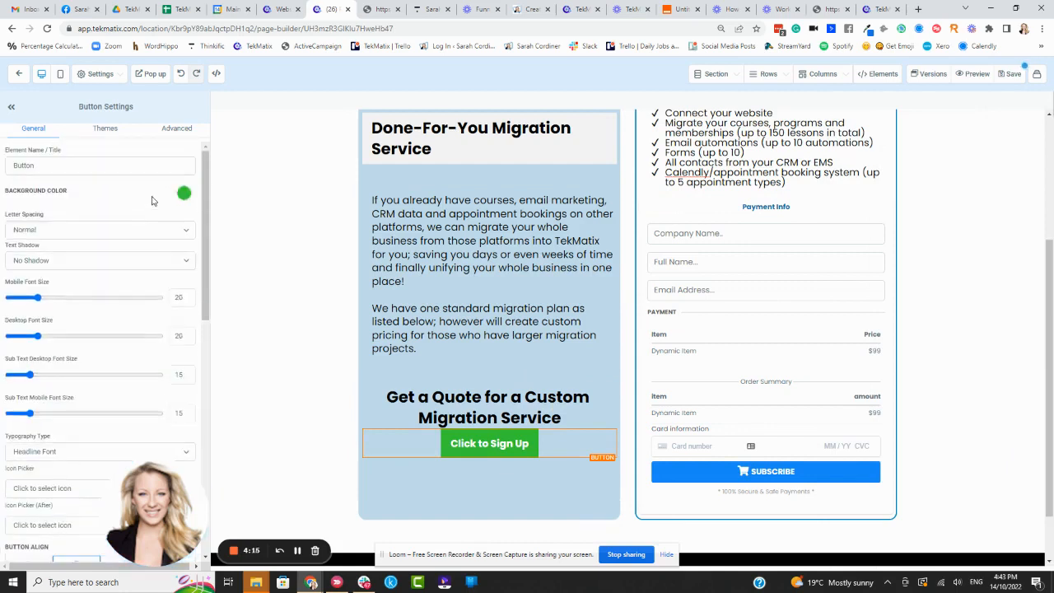
left_click(184, 195)
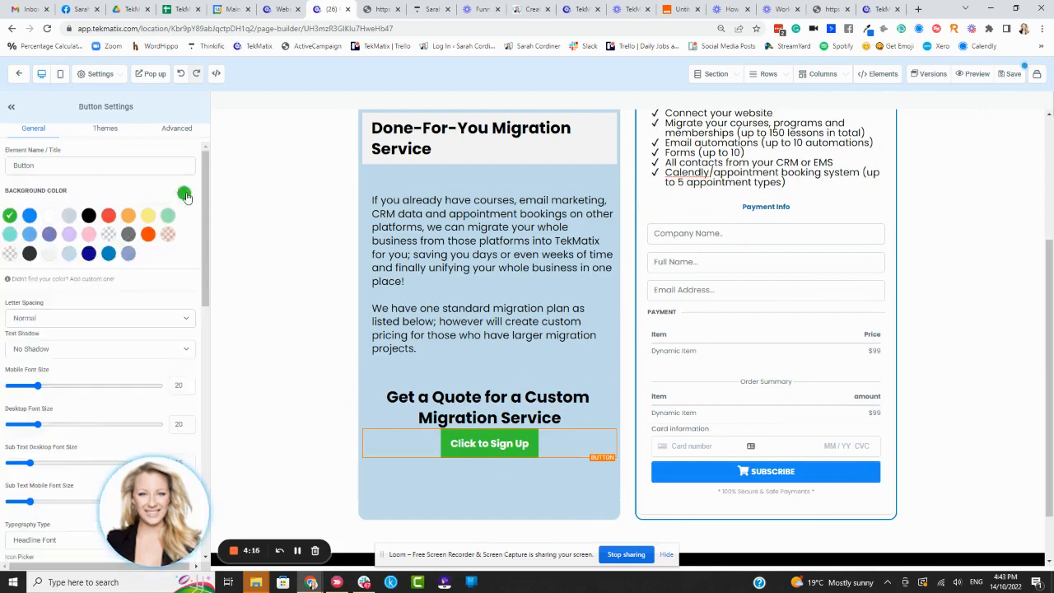
left_click(89, 254)
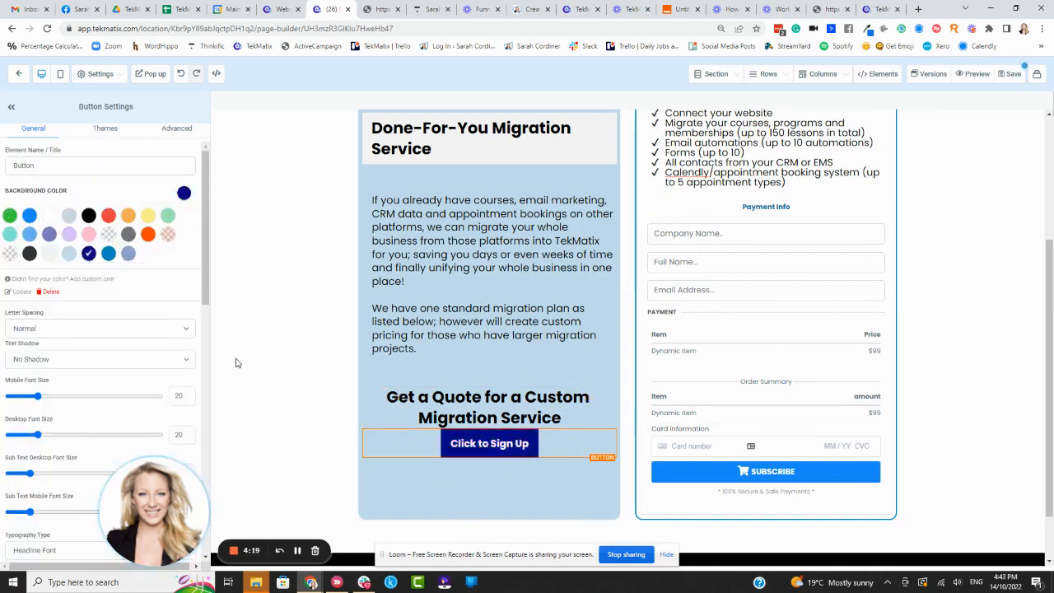
scroll(60, 405, "down", 10)
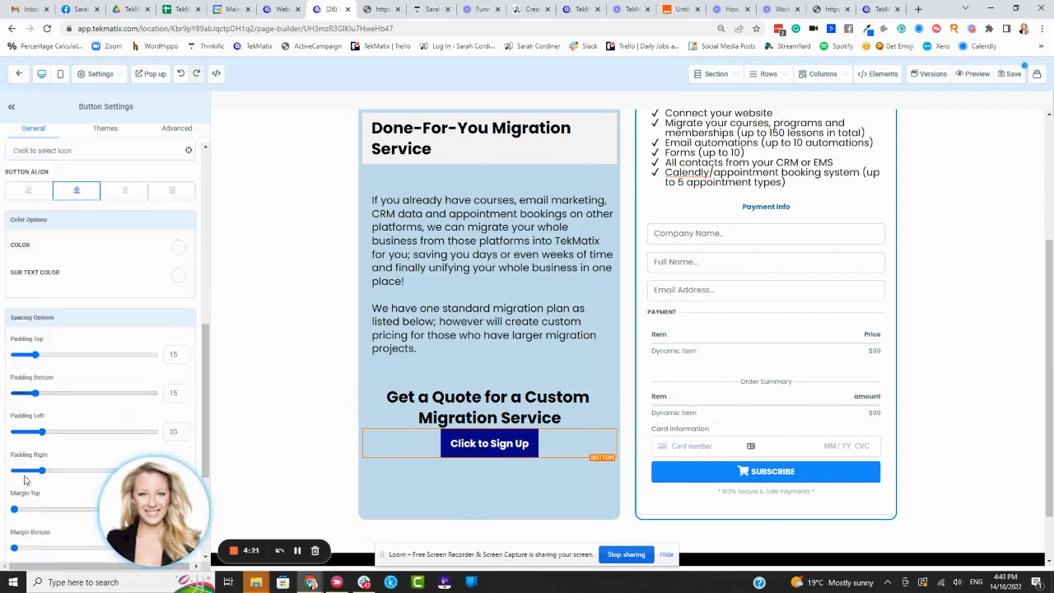
left_click_drag(16, 438, 47, 434)
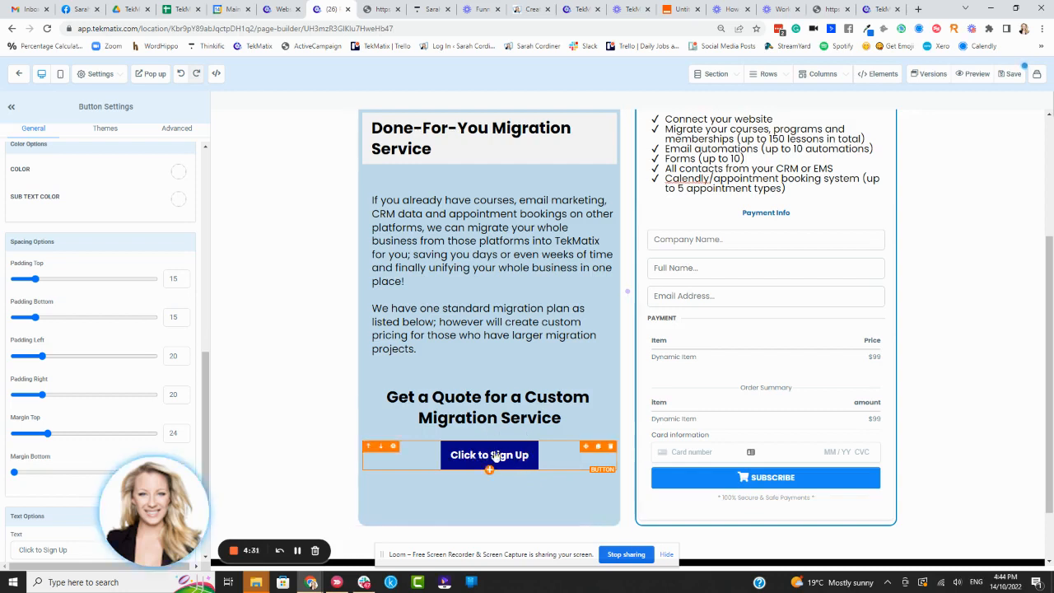
Step: Copy the web address of the "Get a Quote For Your Custom Migration Service" form and return to the page editor
left_click(824, 9)
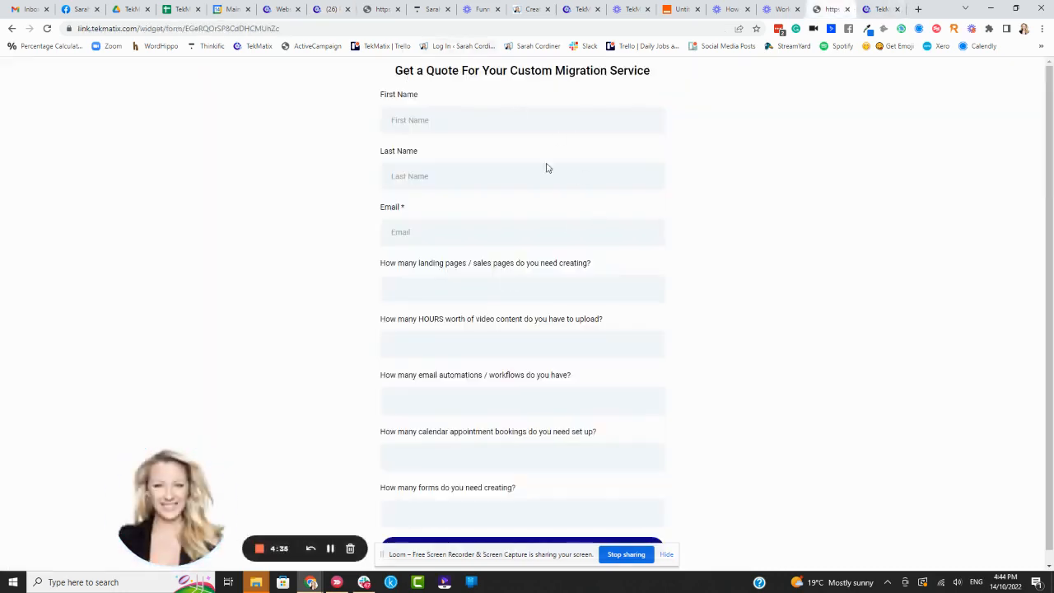
left_click(296, 30)
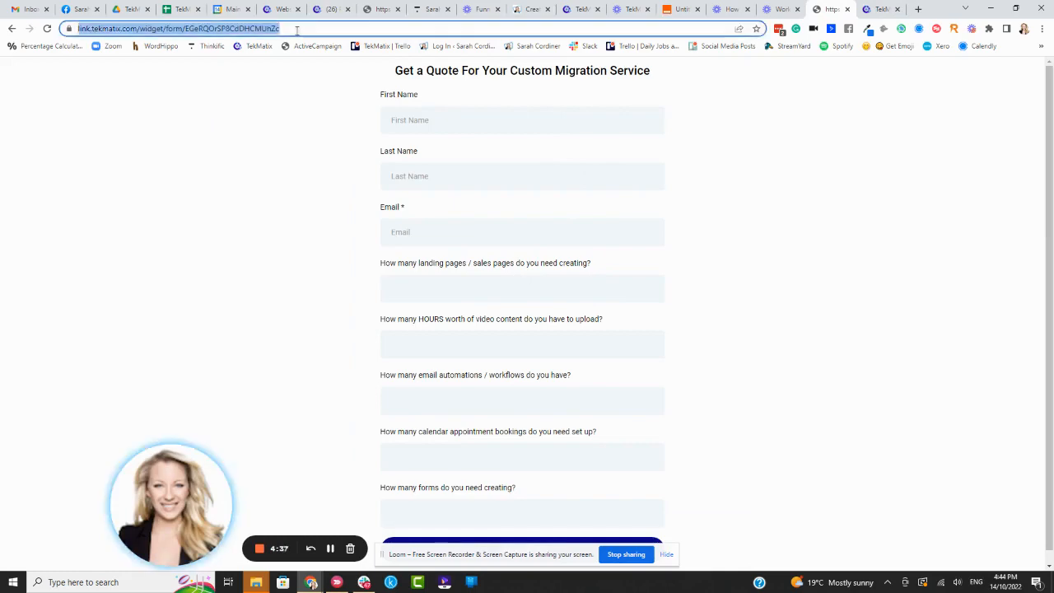
left_click(287, 10)
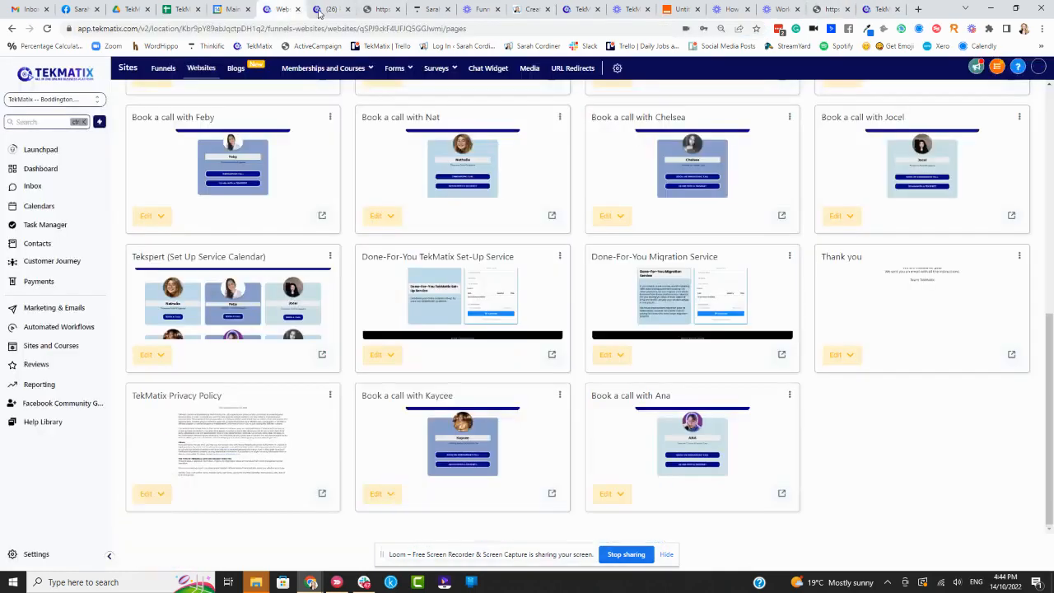
left_click(322, 10)
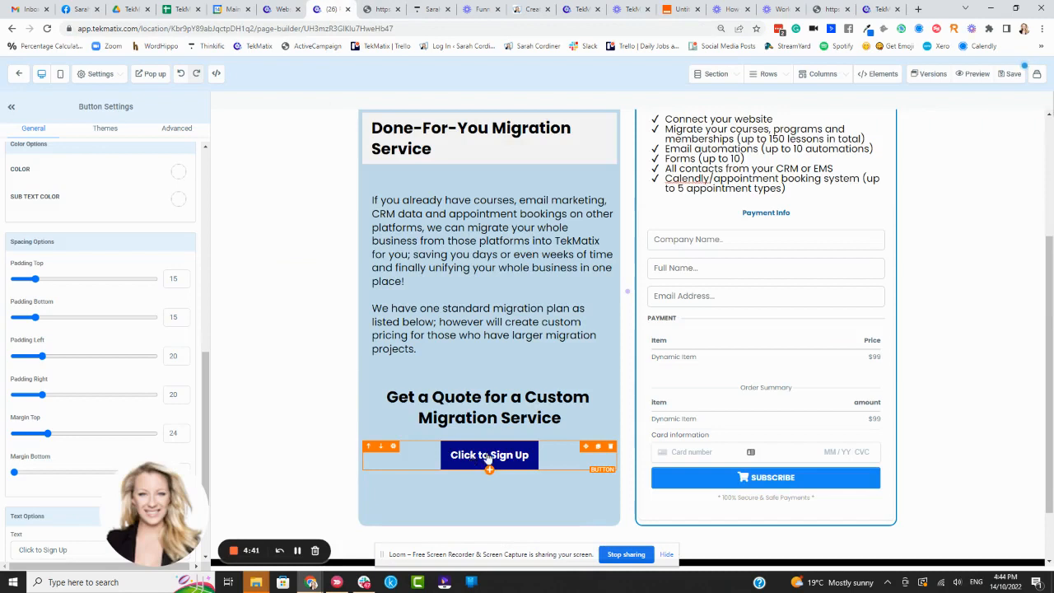
Step: Link the new button to the copied quote form address as a Website URL and make it open in a new tab
scroll(110, 354, "down", 2)
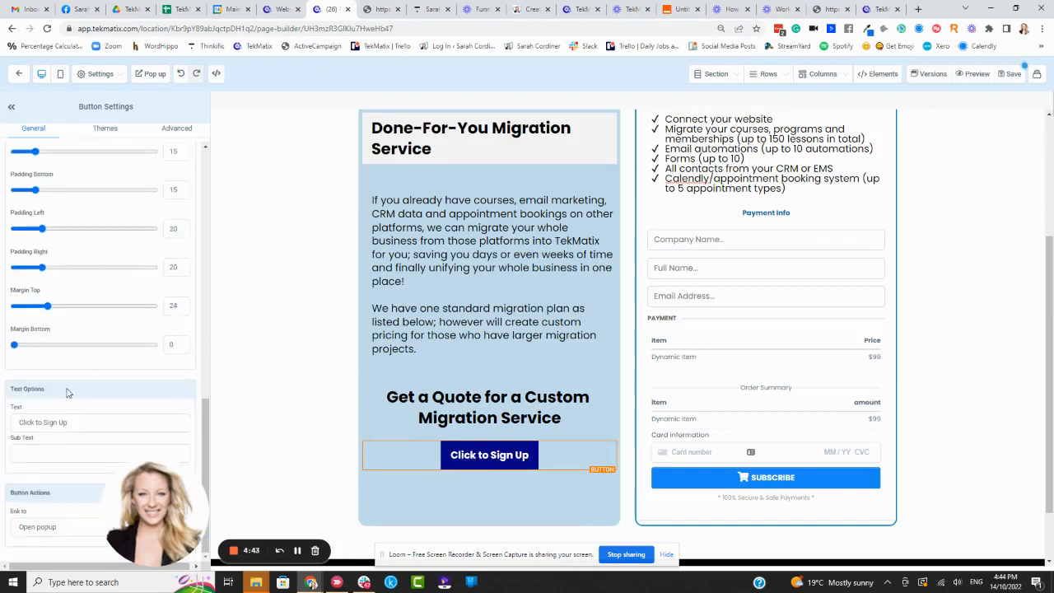
left_click_drag(157, 514, 165, 404)
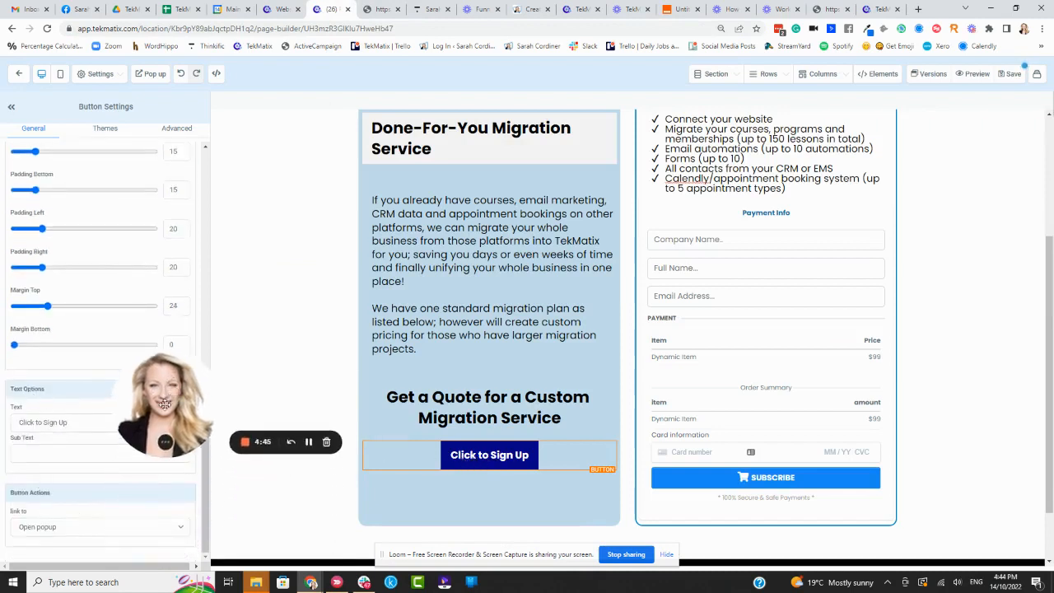
left_click(51, 529)
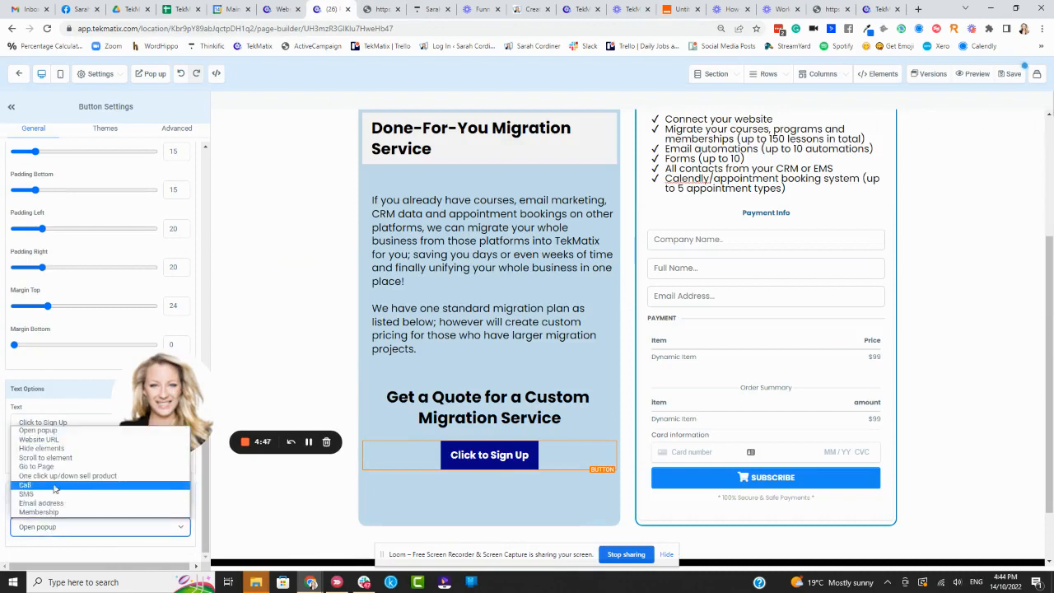
left_click(68, 439)
scroll(57, 520, "down", 1)
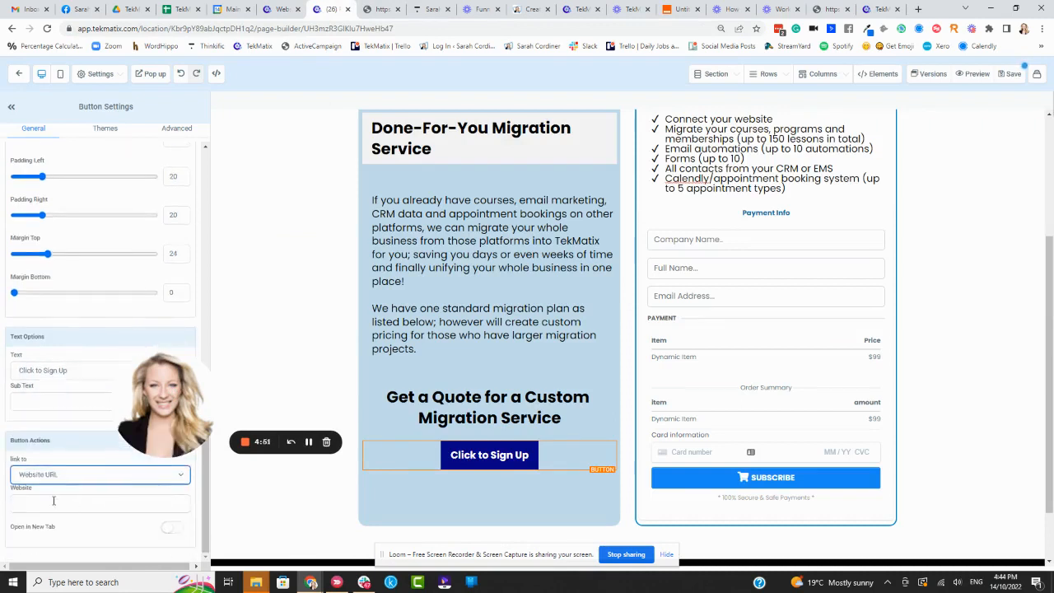
left_click(51, 478)
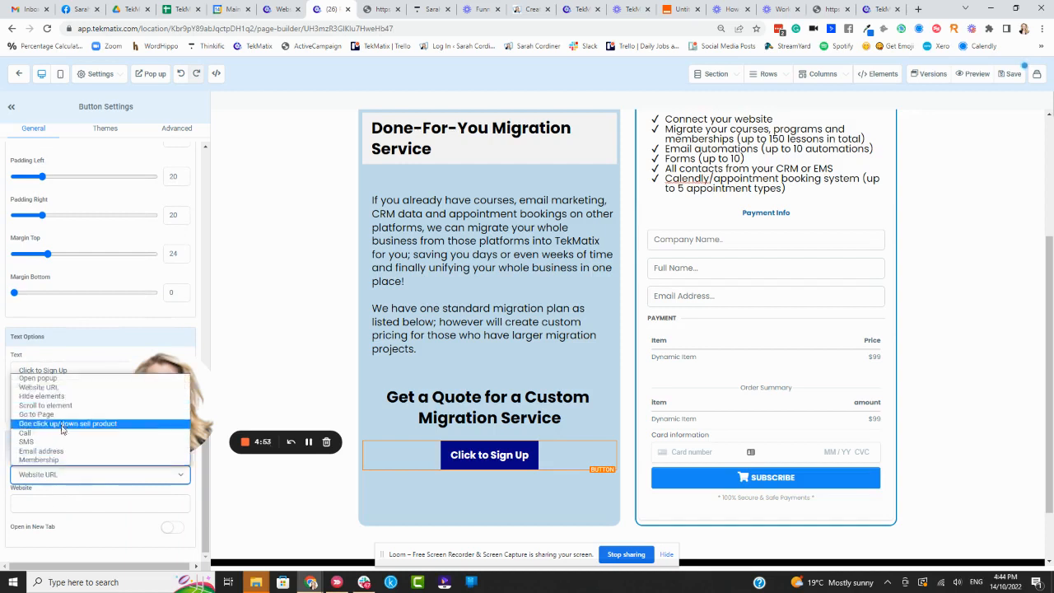
left_click(43, 508)
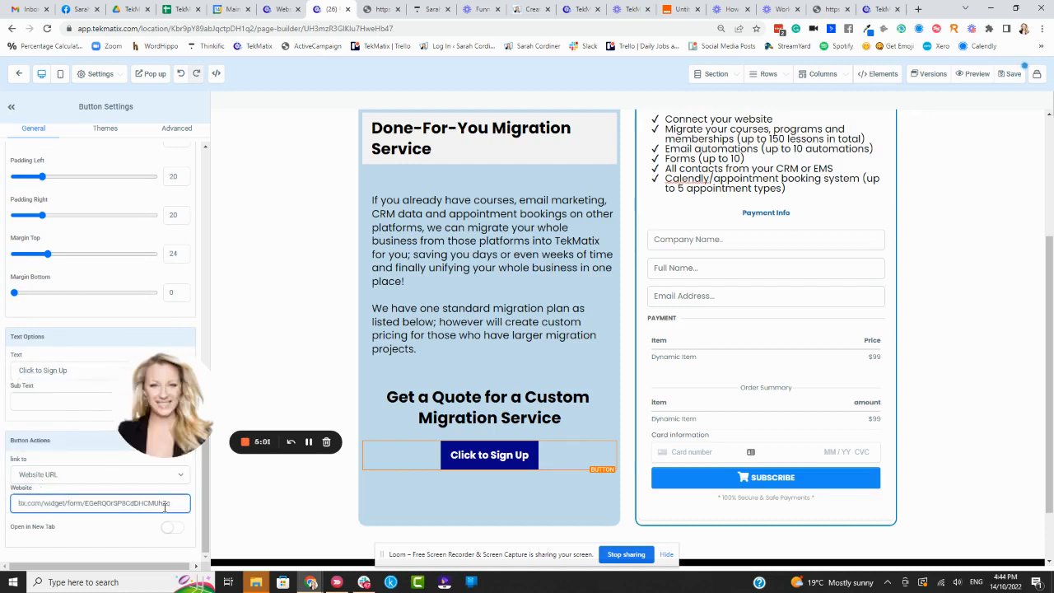
left_click(181, 533)
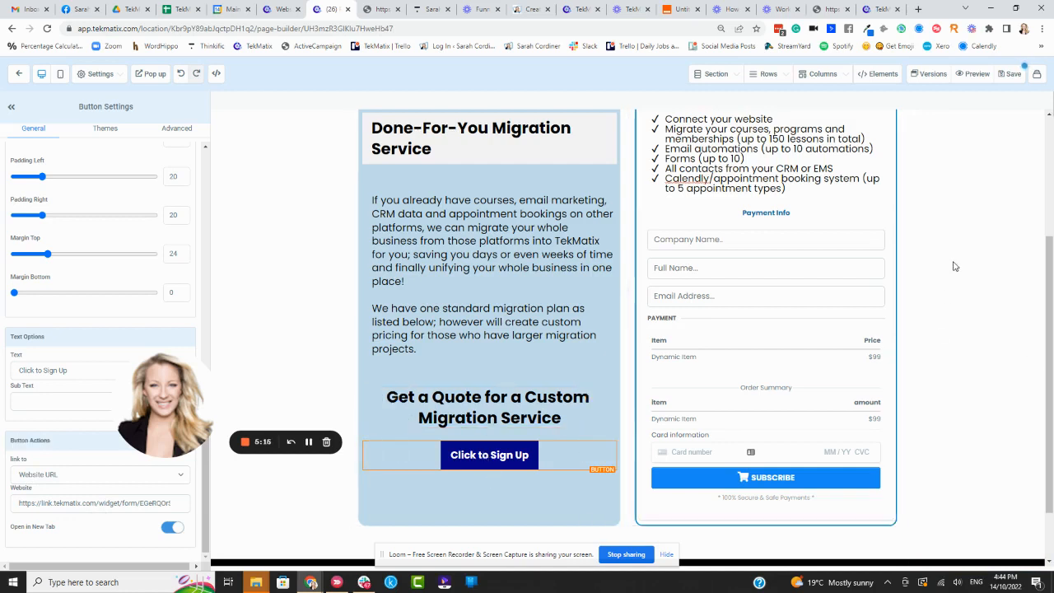
Step: Save the Done-For-You Migration Service page
scroll(969, 100, "up", 1)
left_click(1010, 76)
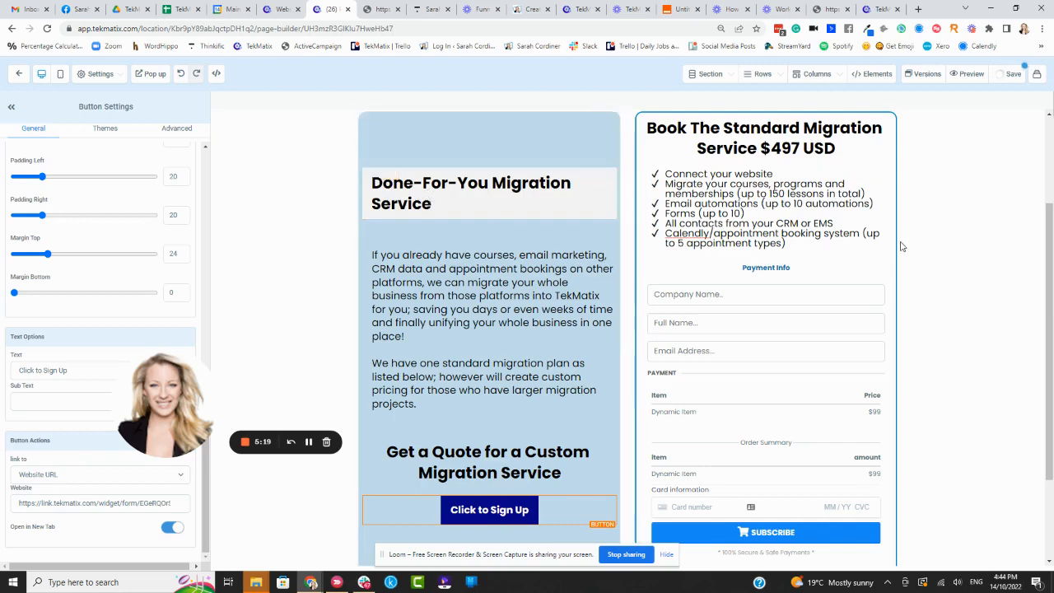
scroll(613, 325, "down", 2)
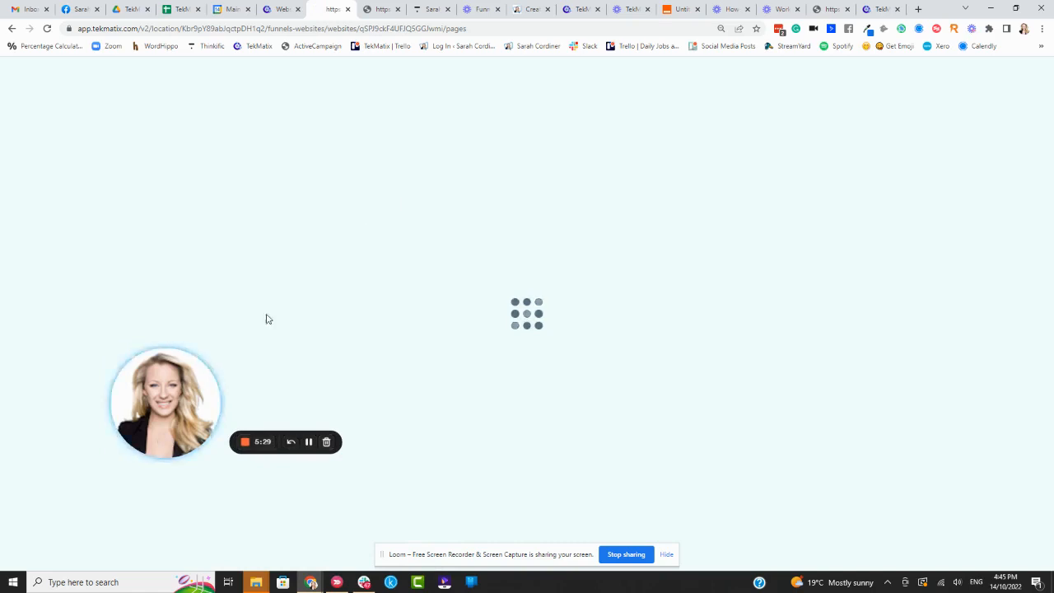
Step: Open the Services & Support page of the Tekmatix - LIVE SITE website for editing in a new tab
left_click_drag(163, 412, 60, 512)
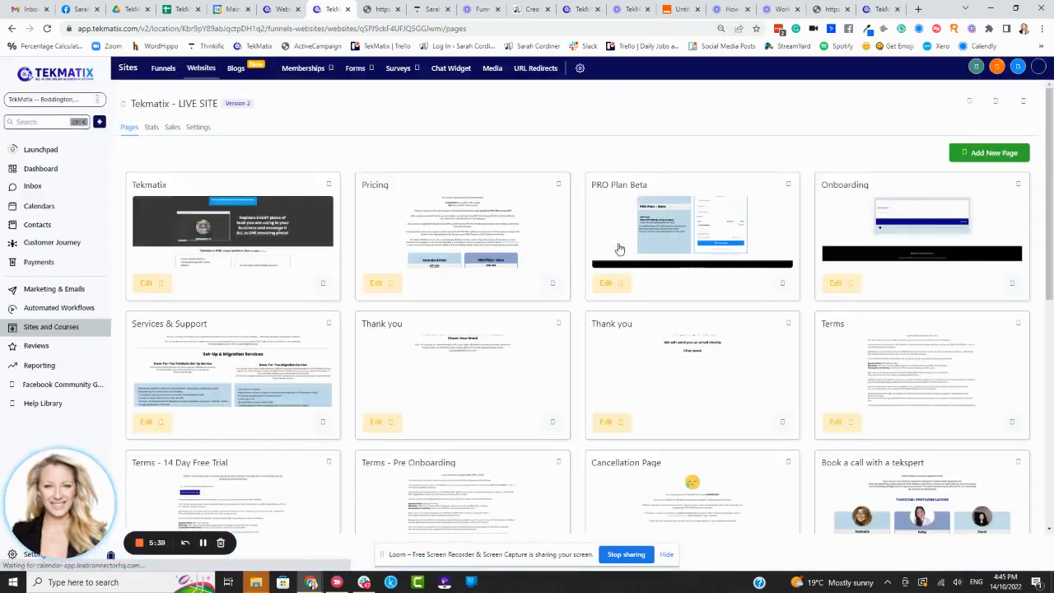
scroll(345, 329, "down", 1)
scroll(338, 312, "down", 1)
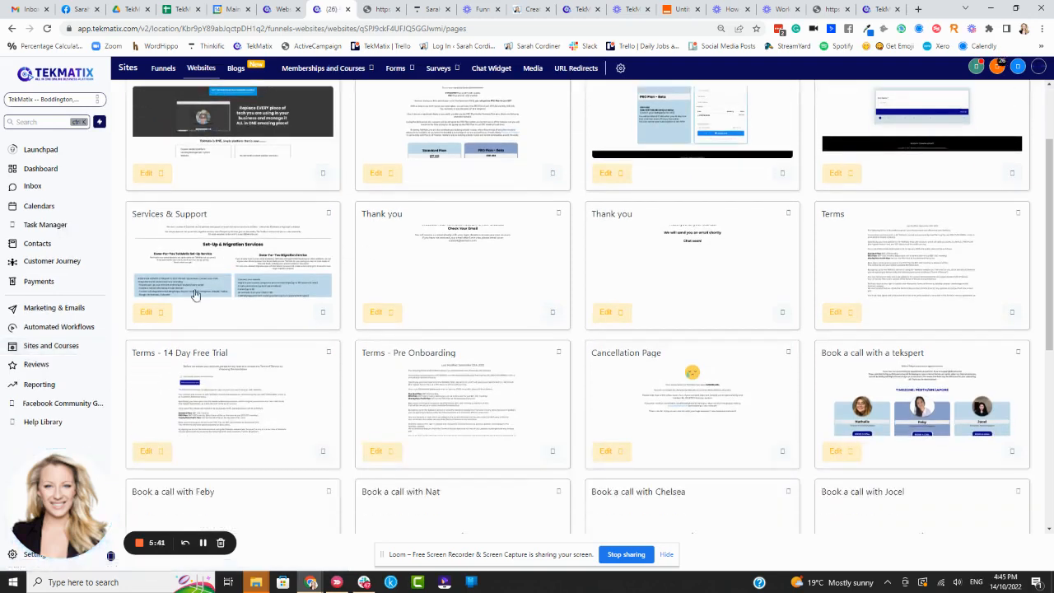
left_click(159, 312)
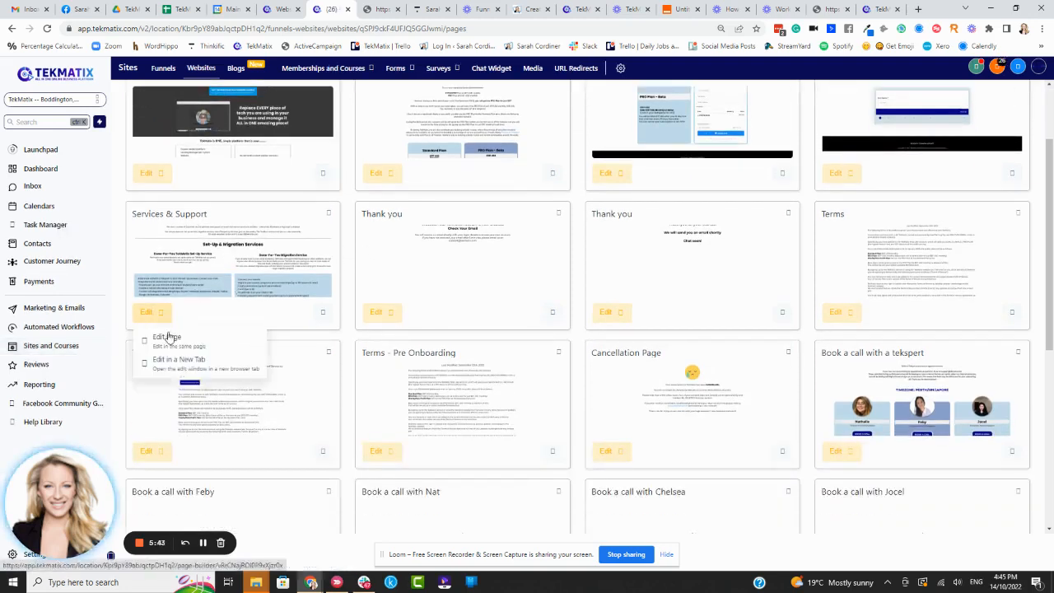
left_click(183, 368)
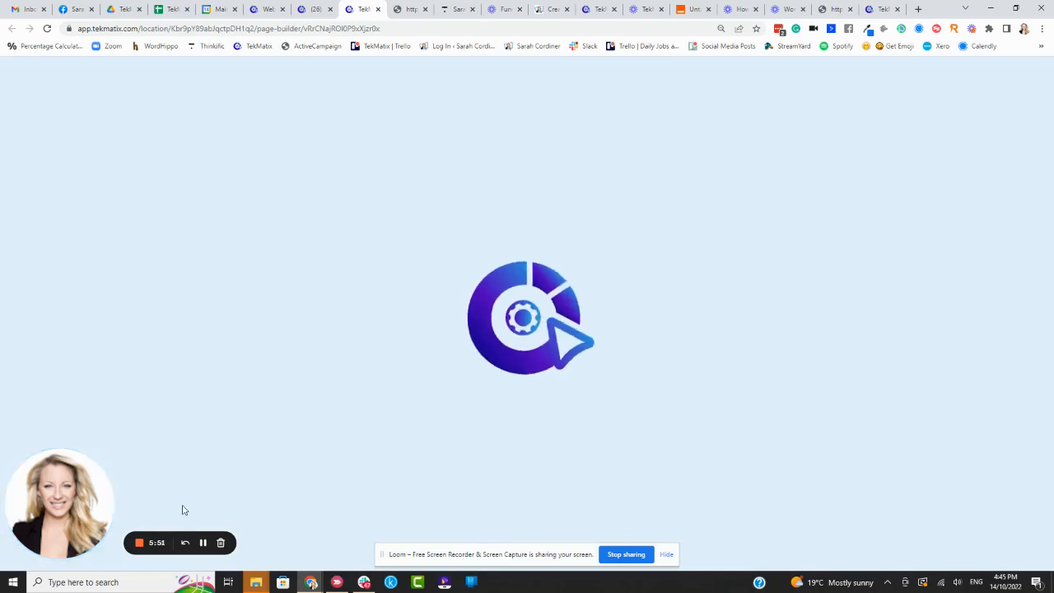
Step: Add a headline reading "Get a Custom Quote For Migration" in the empty column section below the GET MIGRATED $497 USD button
scroll(577, 247, "up", 2)
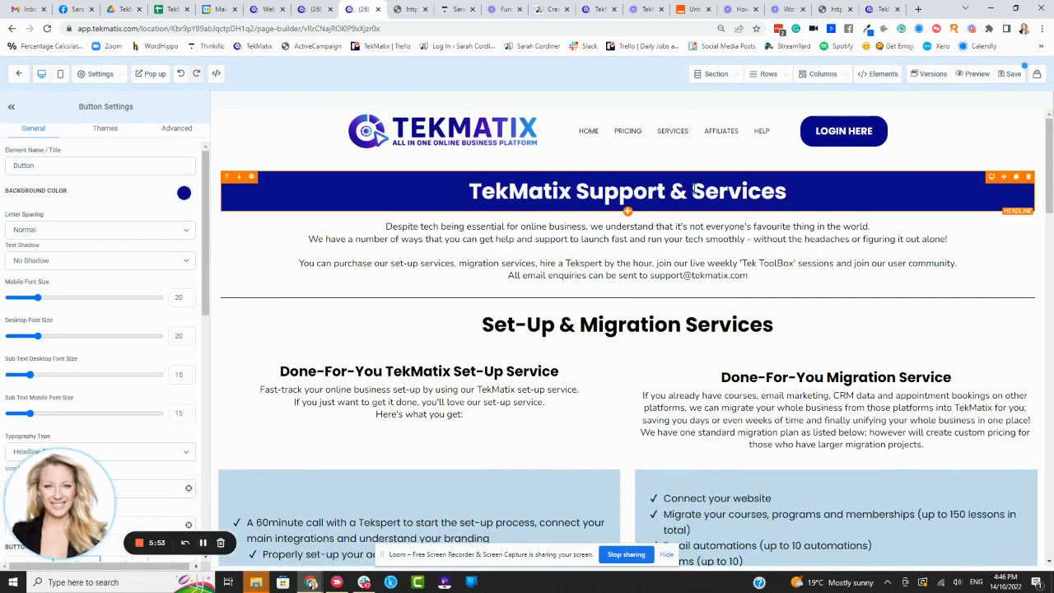
scroll(741, 247, "down", 4)
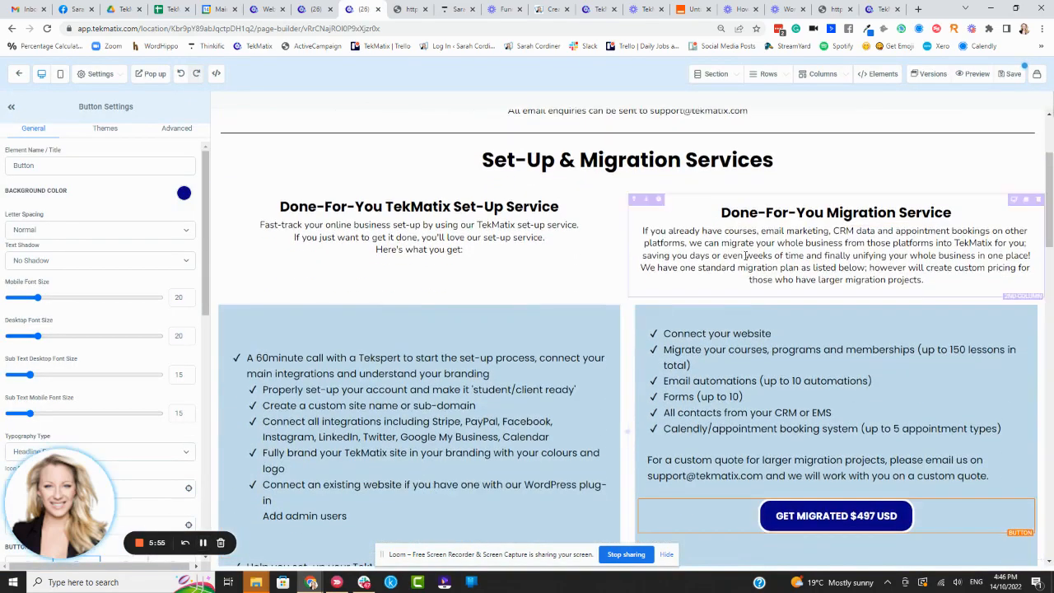
scroll(811, 429, "down", 2)
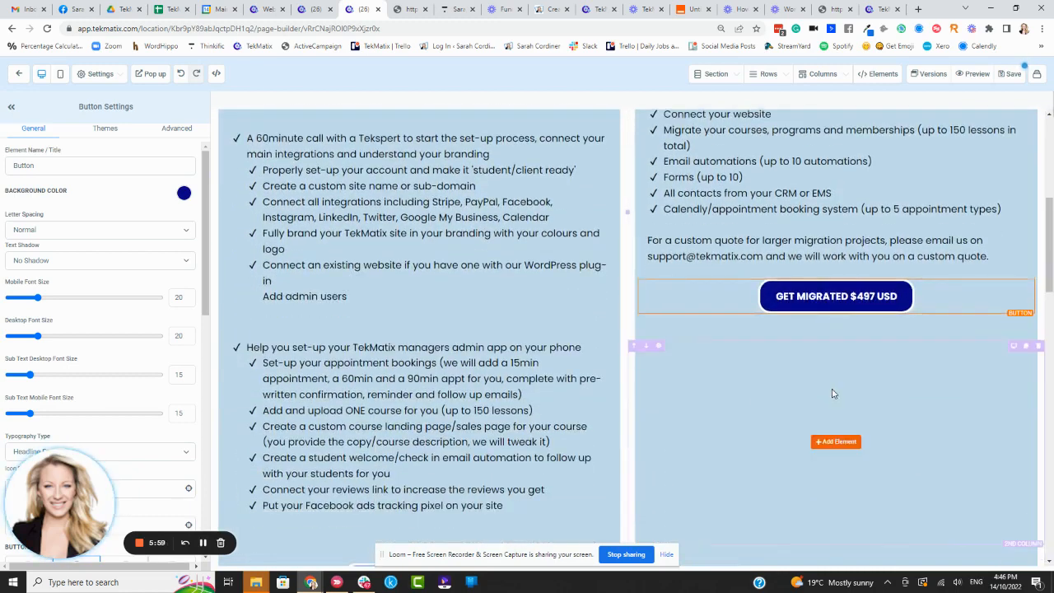
left_click(837, 441)
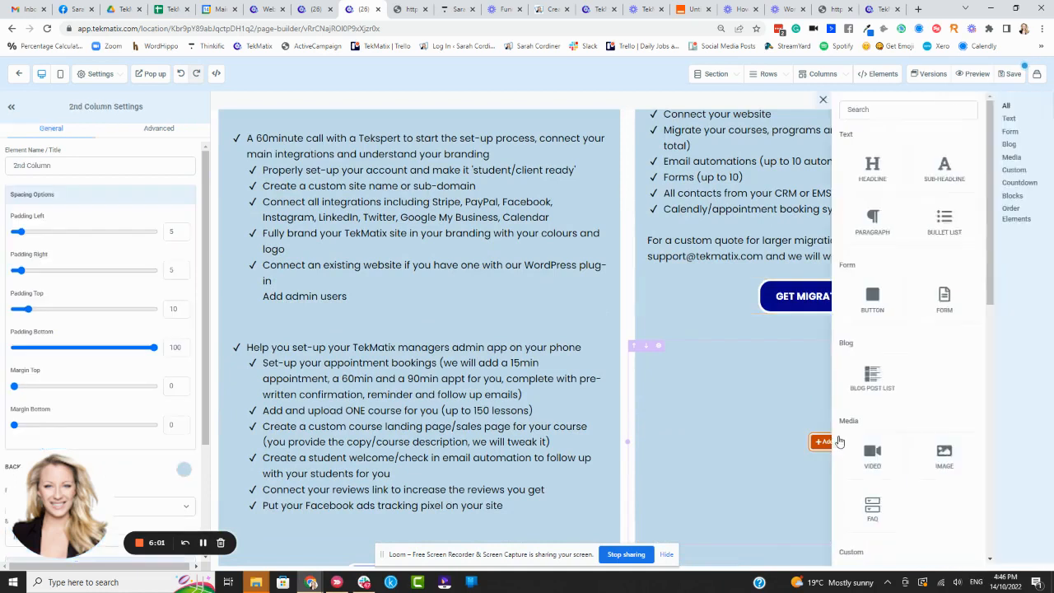
left_click(874, 167)
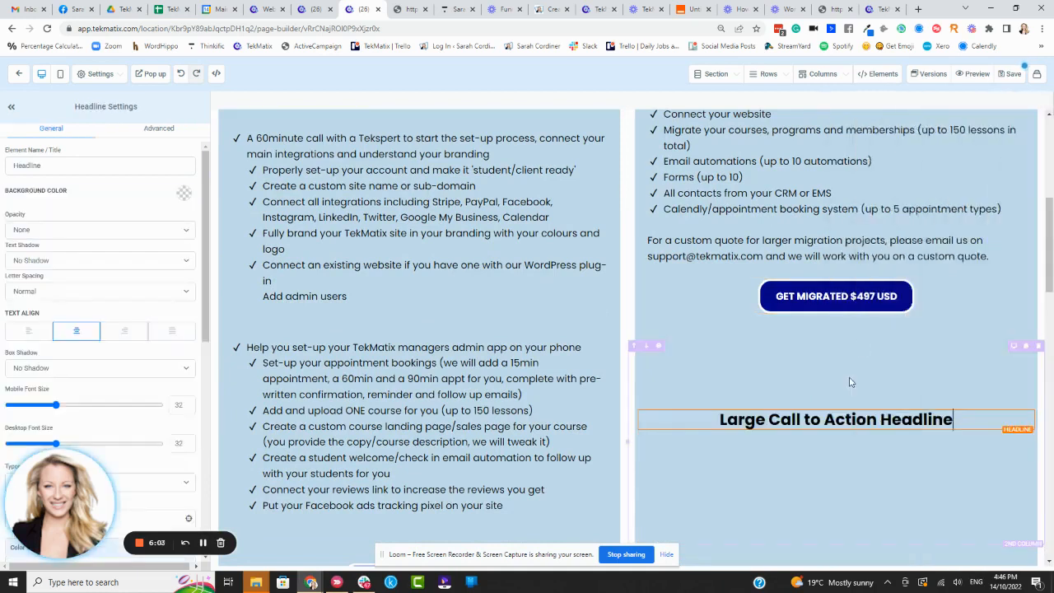
left_click_drag(973, 422, 643, 426)
type("Ge")
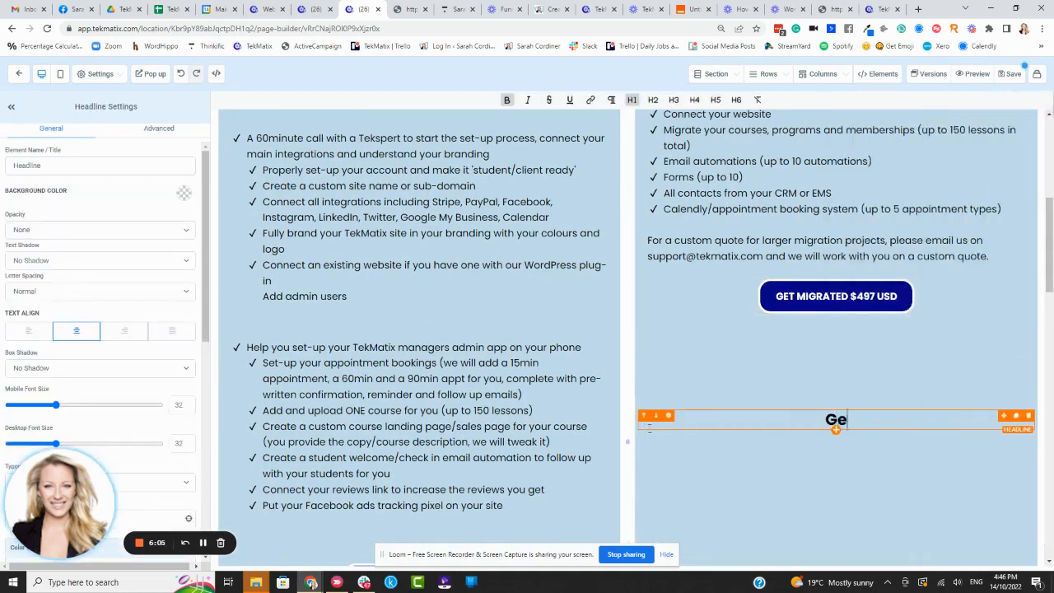
type("t a Custom ")
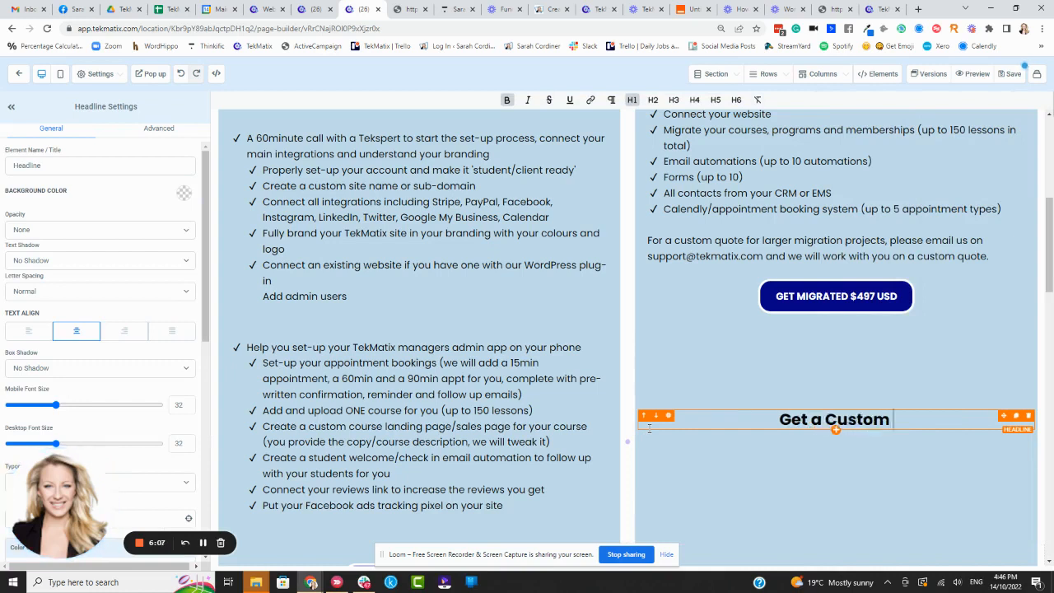
type("Quote Fo")
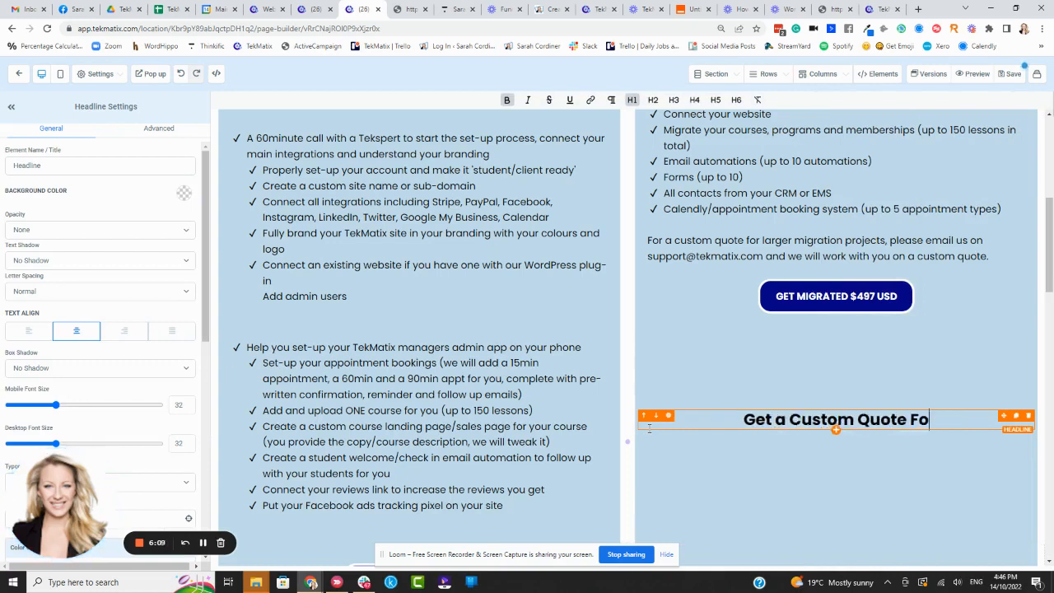
type("r Migration")
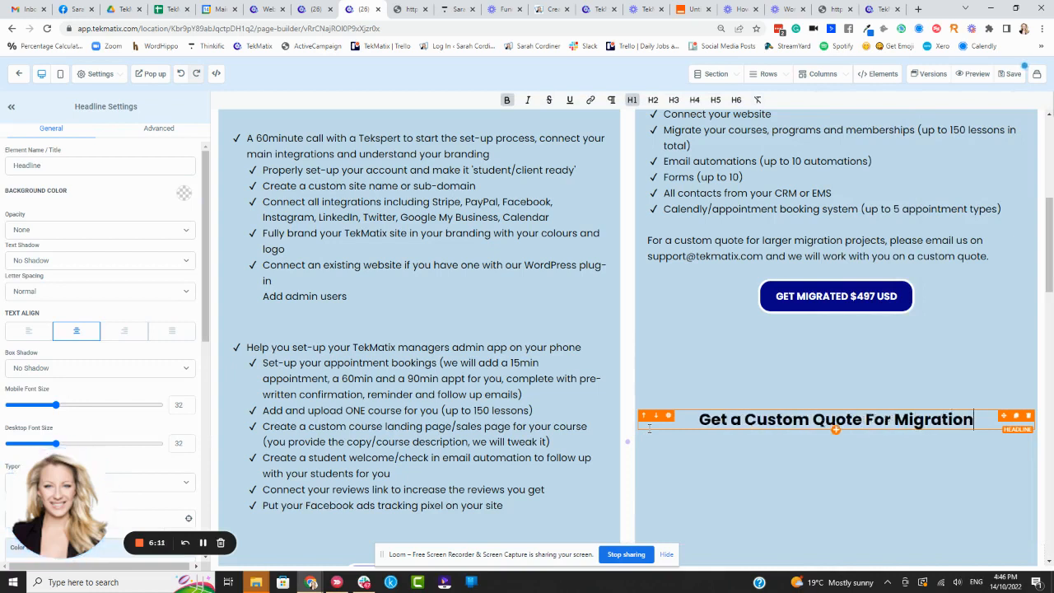
Step: Duplicate the GET MIGRATED $497 USD button and move the copy directly below the new custom quote headline
left_click(836, 434)
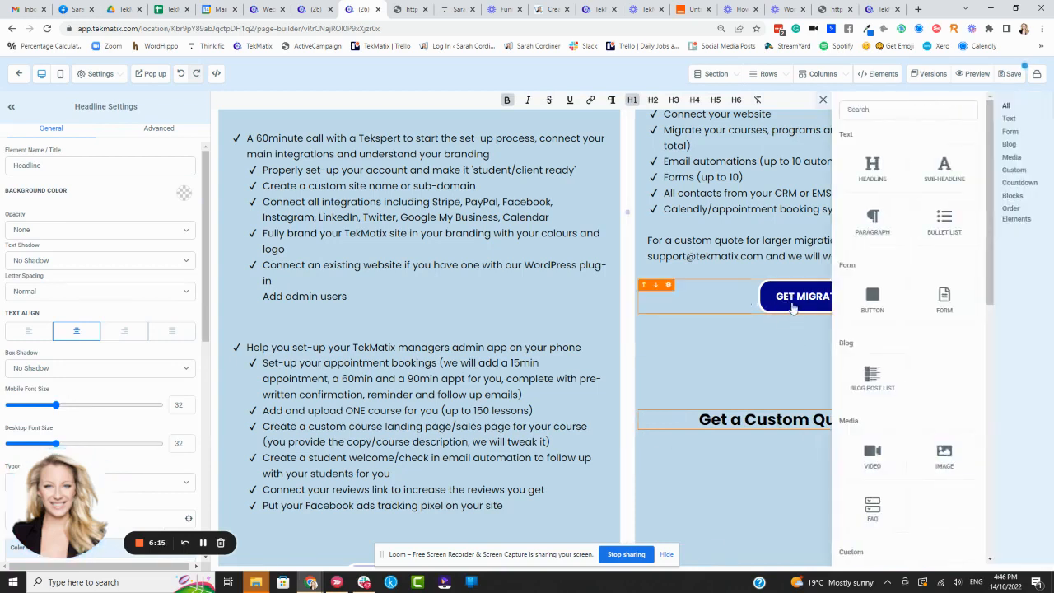
left_click(792, 307)
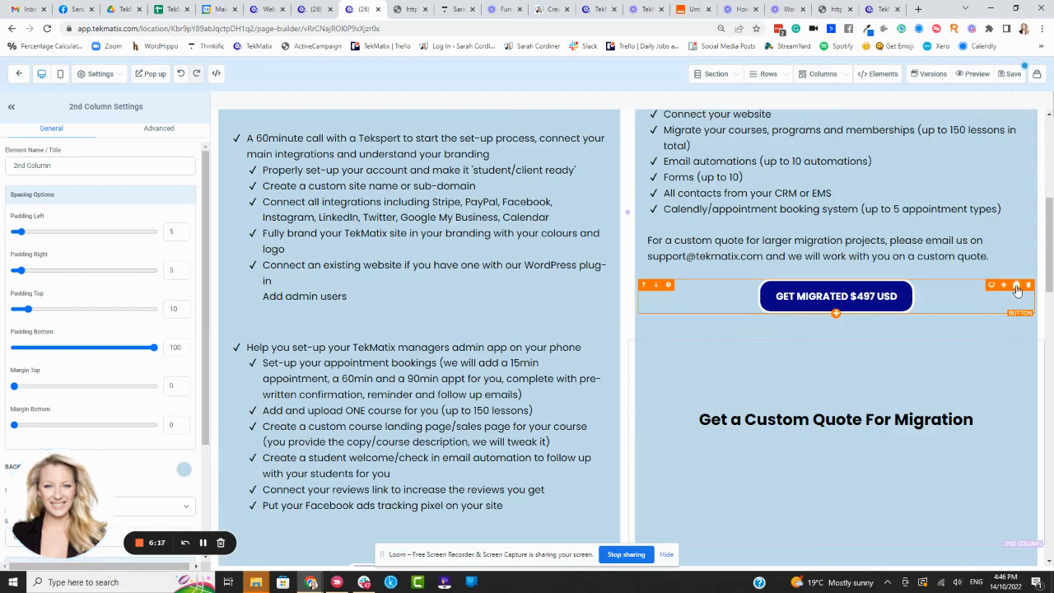
left_click(1016, 287)
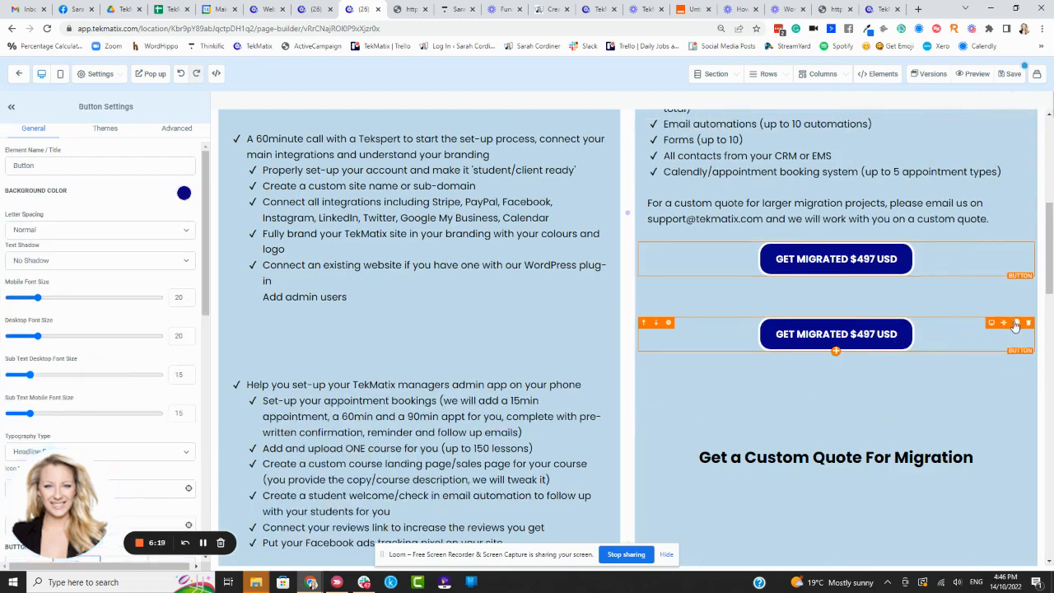
left_click_drag(1006, 326, 864, 431)
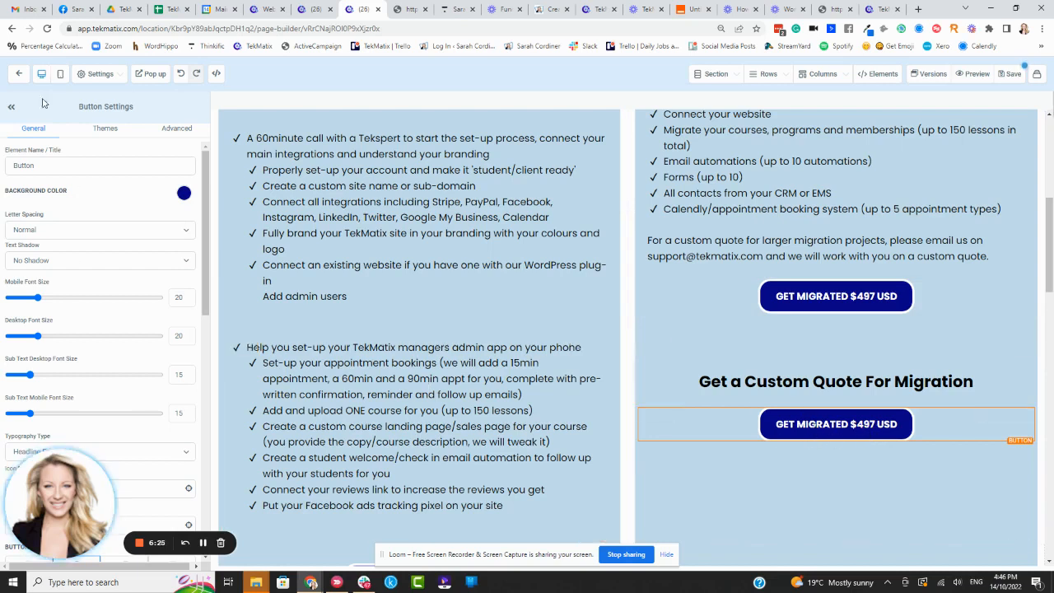
Step: Change the duplicated button's text to "GET A CUSTOM QUOTE"
scroll(111, 298, "down", 10)
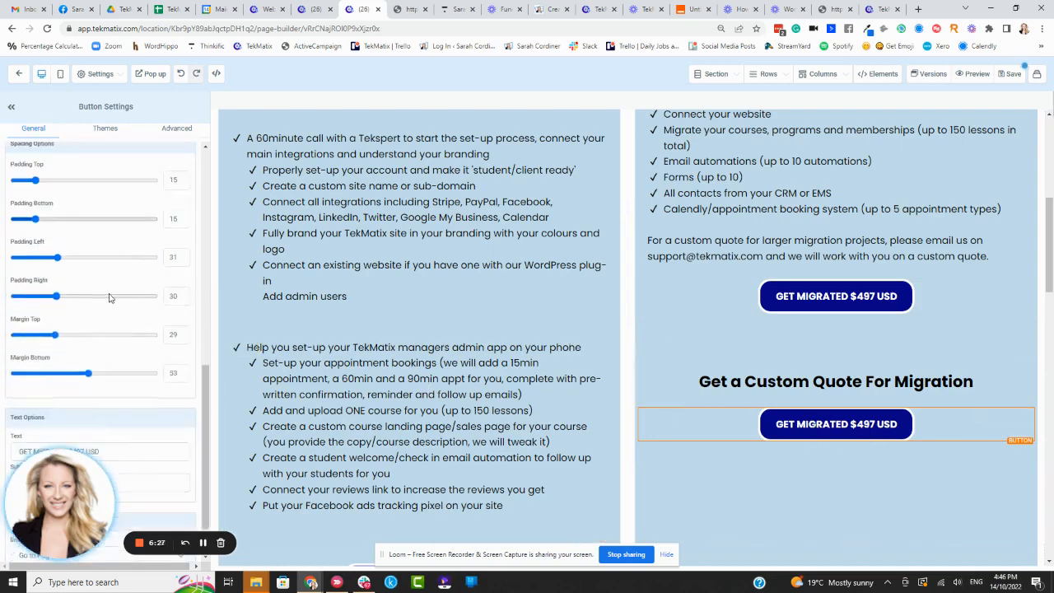
left_click_drag(40, 491, 182, 423)
scroll(45, 368, "down", 2)
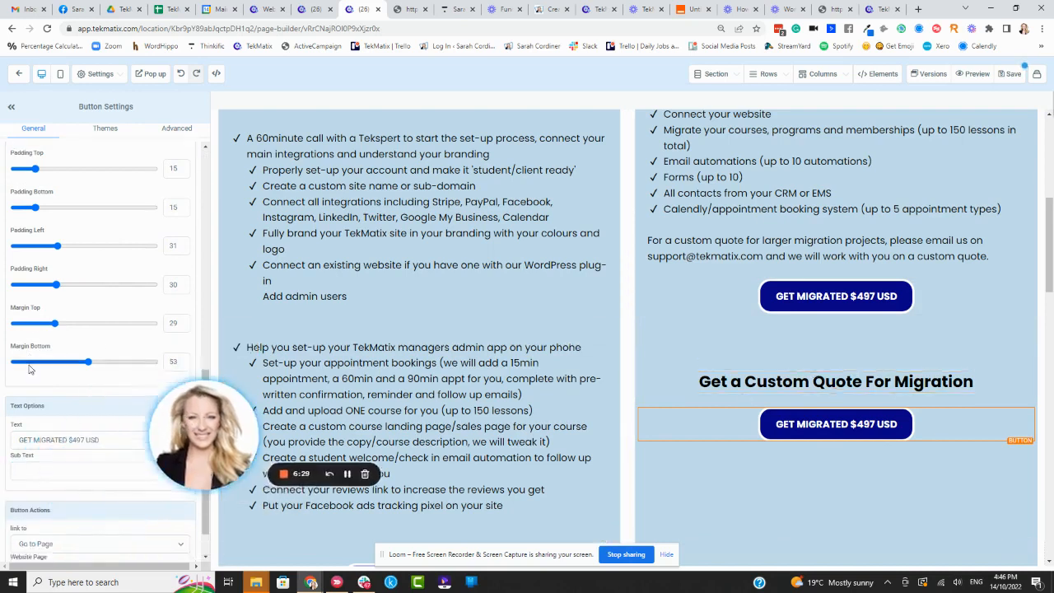
left_click_drag(114, 393, 4, 395)
key("BackSpace")
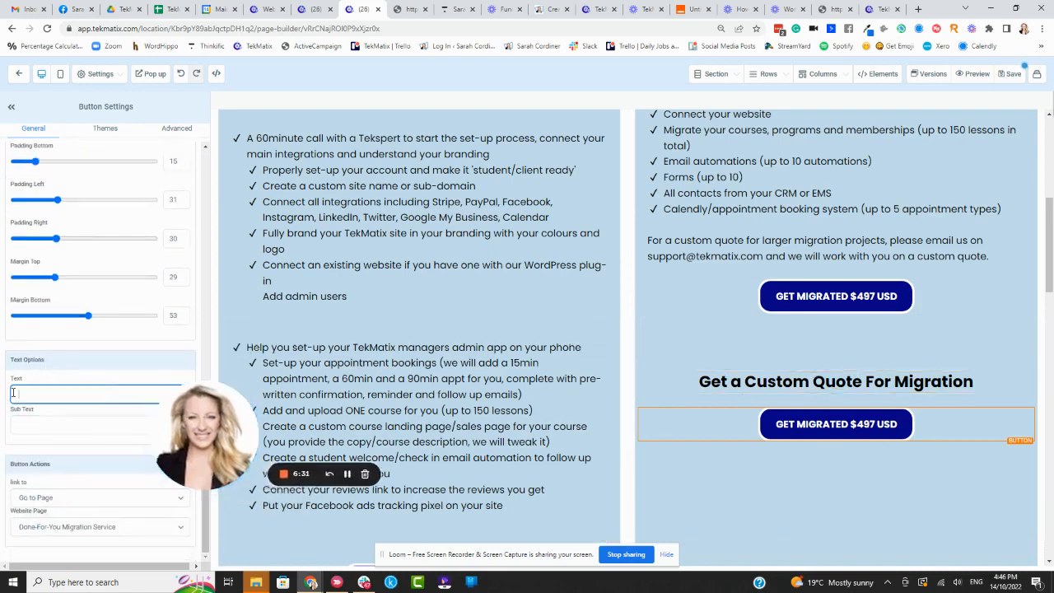
type("GET")
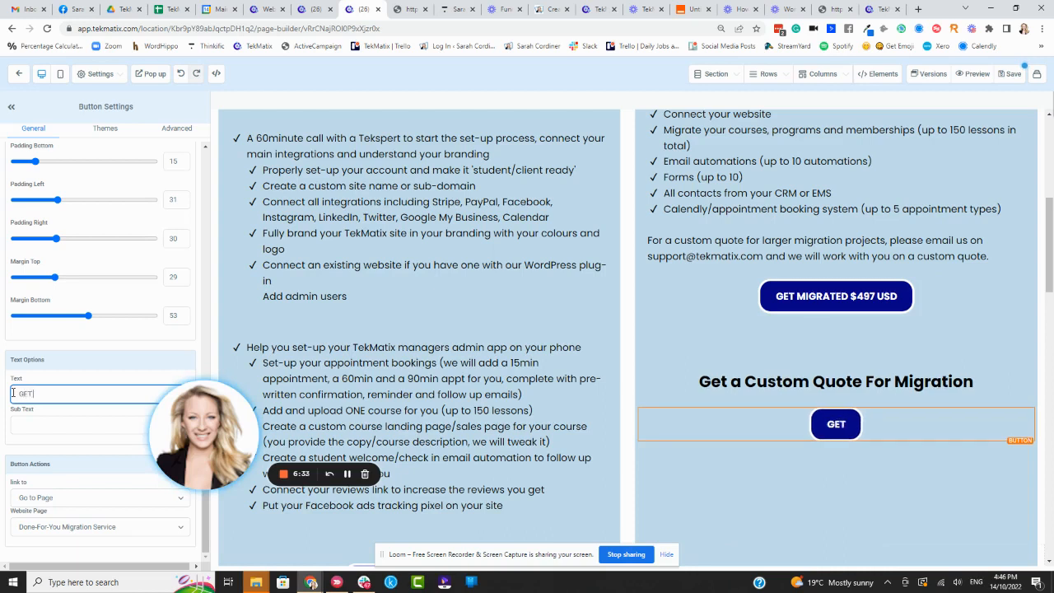
type(" A QUSTOM")
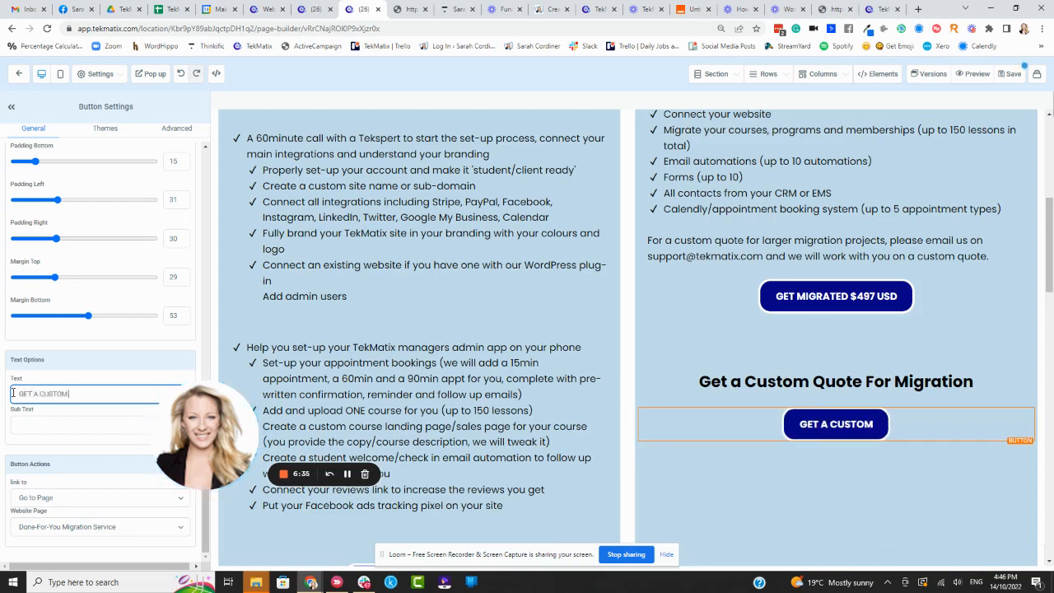
type(" QUOTE")
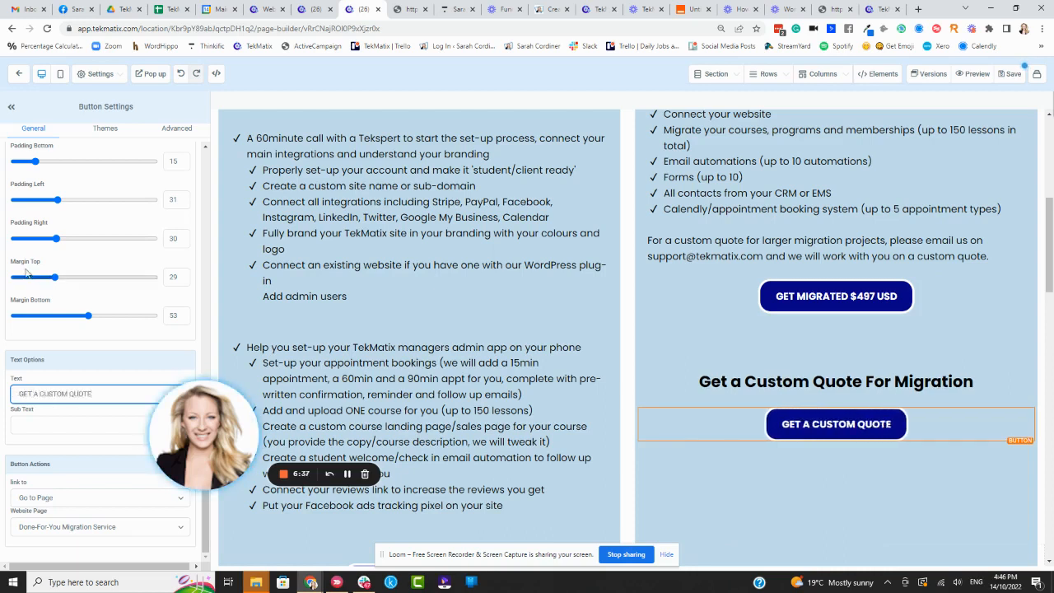
Step: Link the custom quote button to the copied form address as a Website URL opening in a new tab, and save the page
left_click(35, 501)
left_click(51, 410)
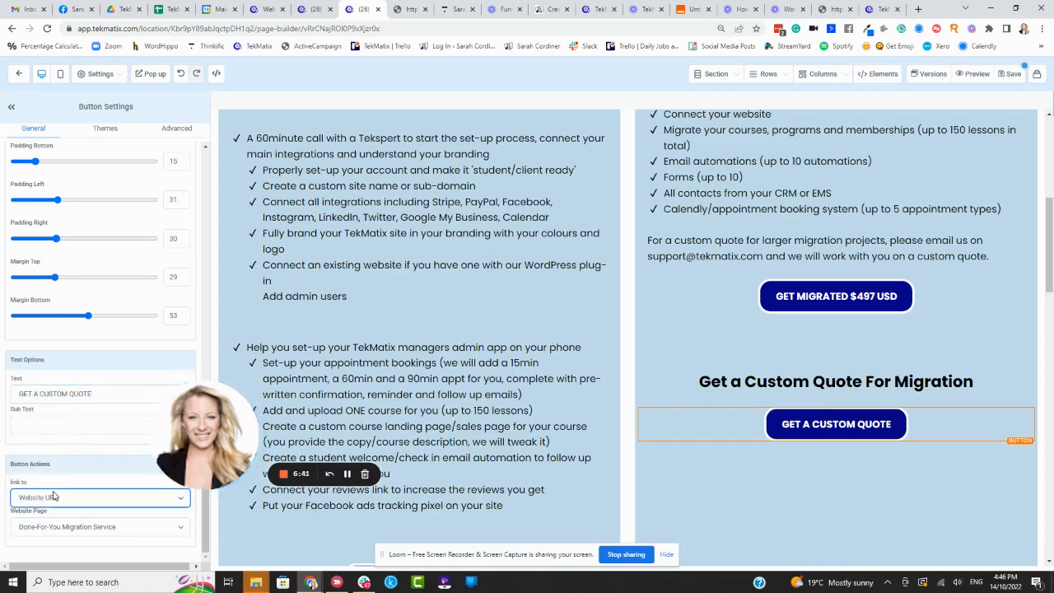
left_click(119, 525)
key("ctrl+v")
key("ctrl+a")
key("BackSpace")
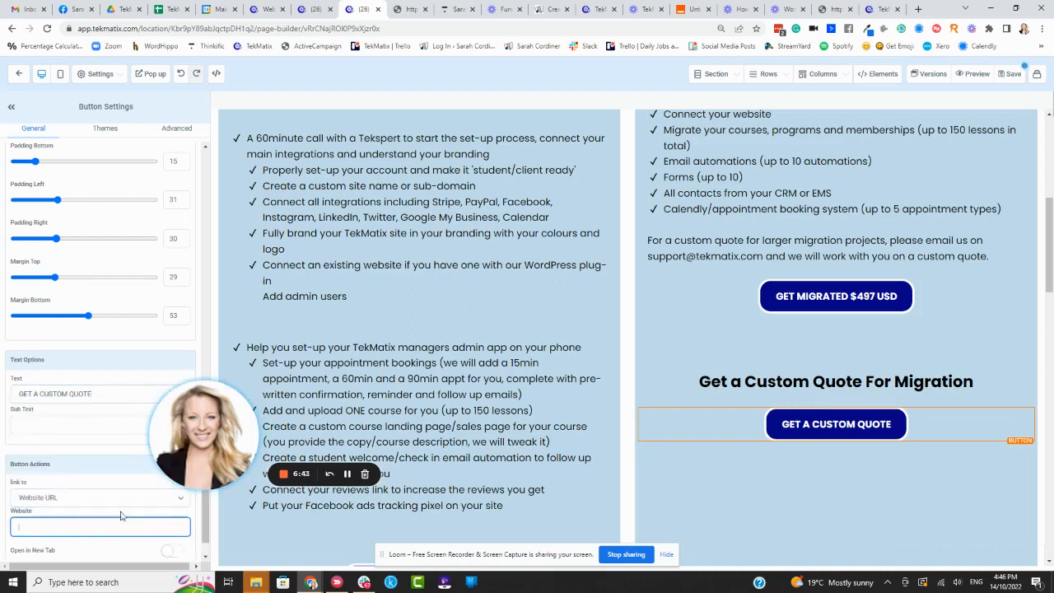
key("ctrl+v")
left_click(172, 553)
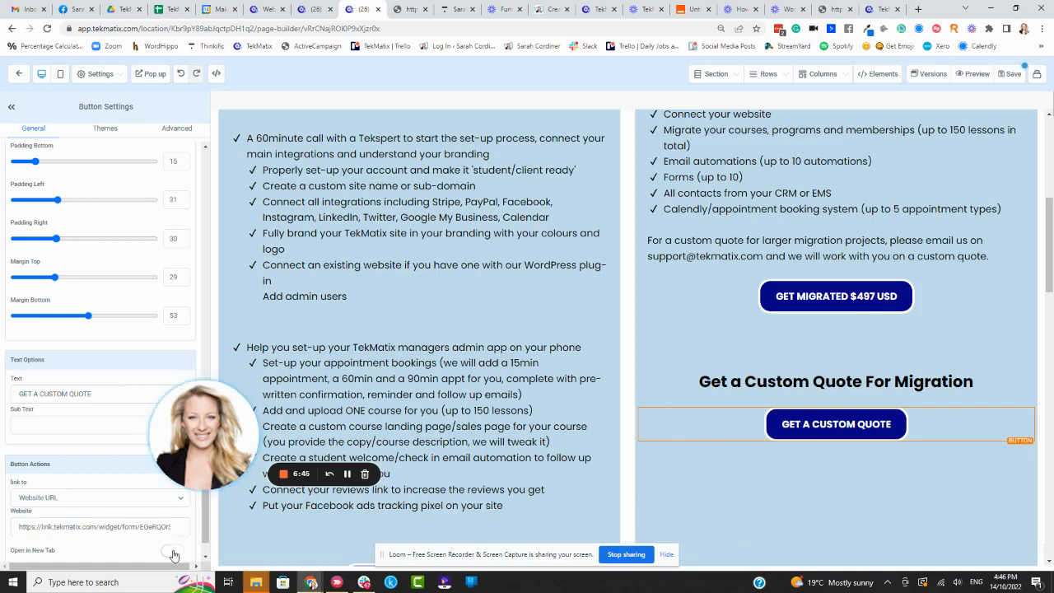
scroll(114, 525, "down", 1)
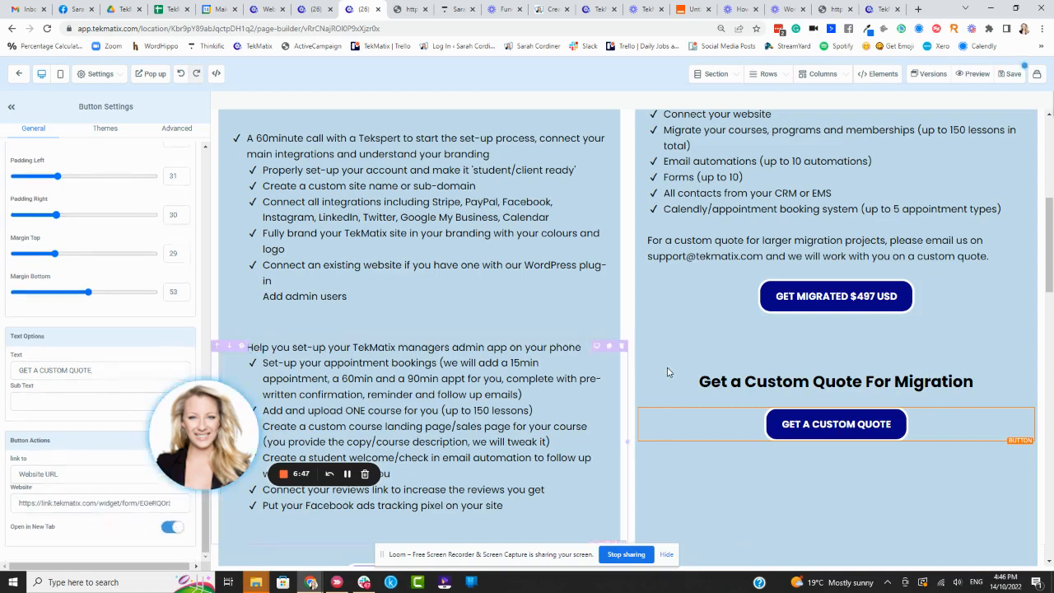
left_click(1014, 74)
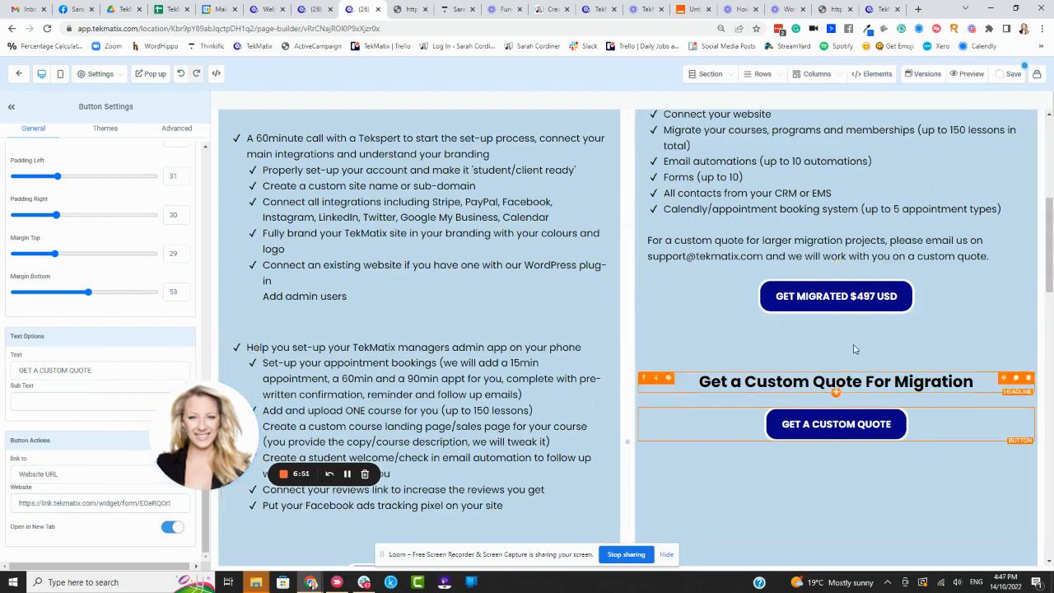
Step: Preview the Services & Support page and test that the custom quote button opens the quote form
scroll(837, 304, "up", 3)
scroll(837, 282, "up", 1)
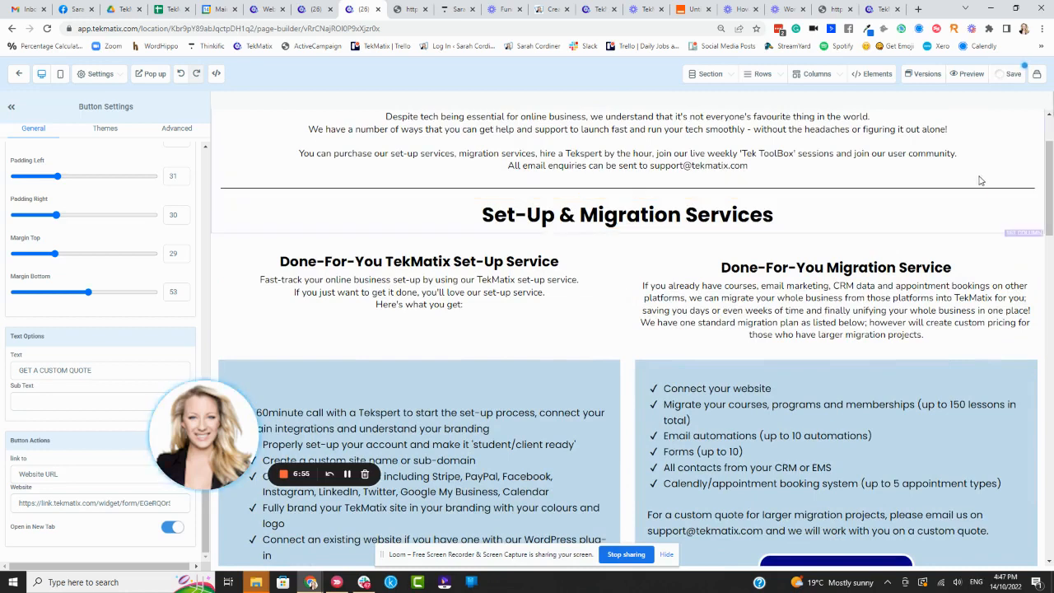
left_click(975, 75)
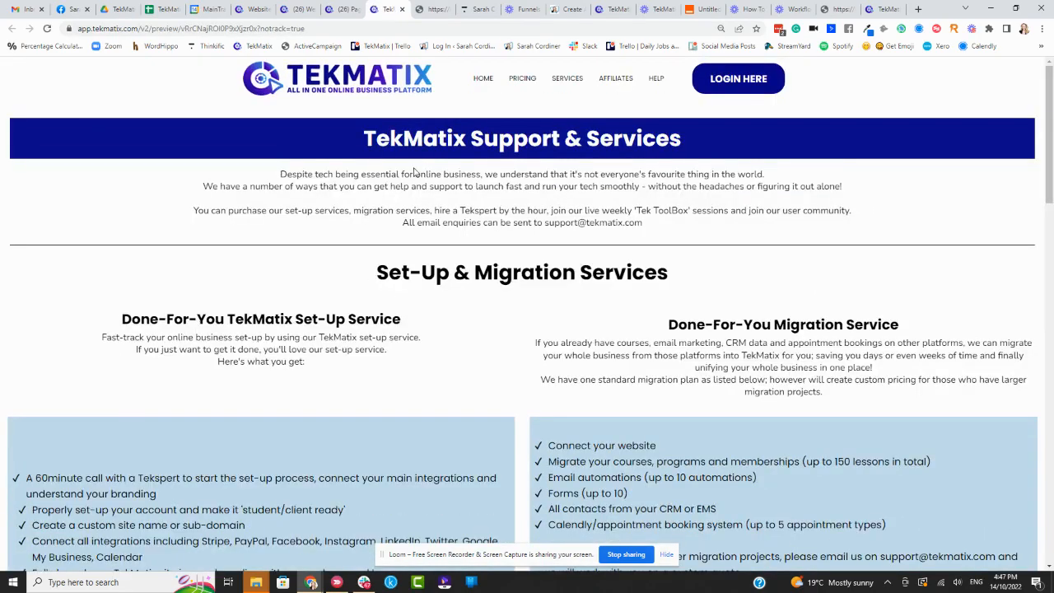
scroll(593, 189, "down", 1)
scroll(899, 215, "down", 4)
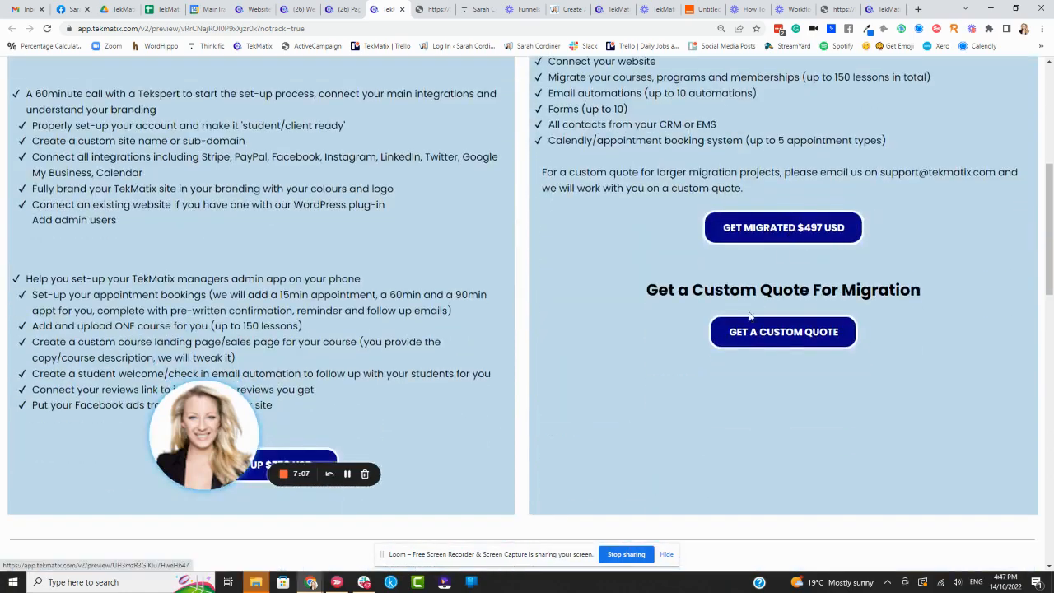
left_click(789, 334)
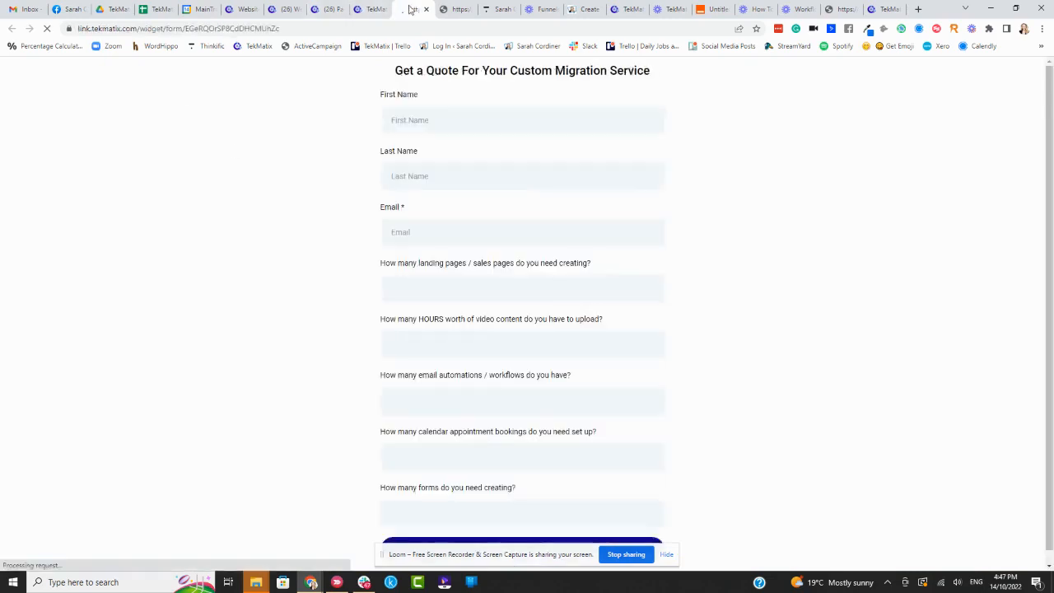
scroll(565, 370, "down", 1)
scroll(562, 350, "up", 1)
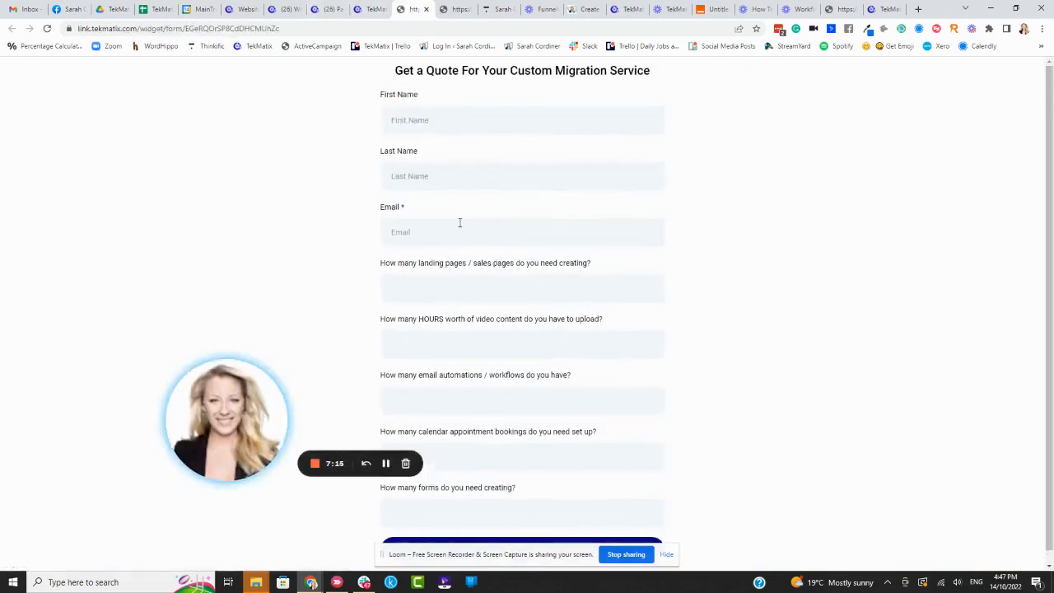
Step: Open the "0.2 Done For You Set Up Services and Migration Services" folder in the automated workflows
left_click(237, 9)
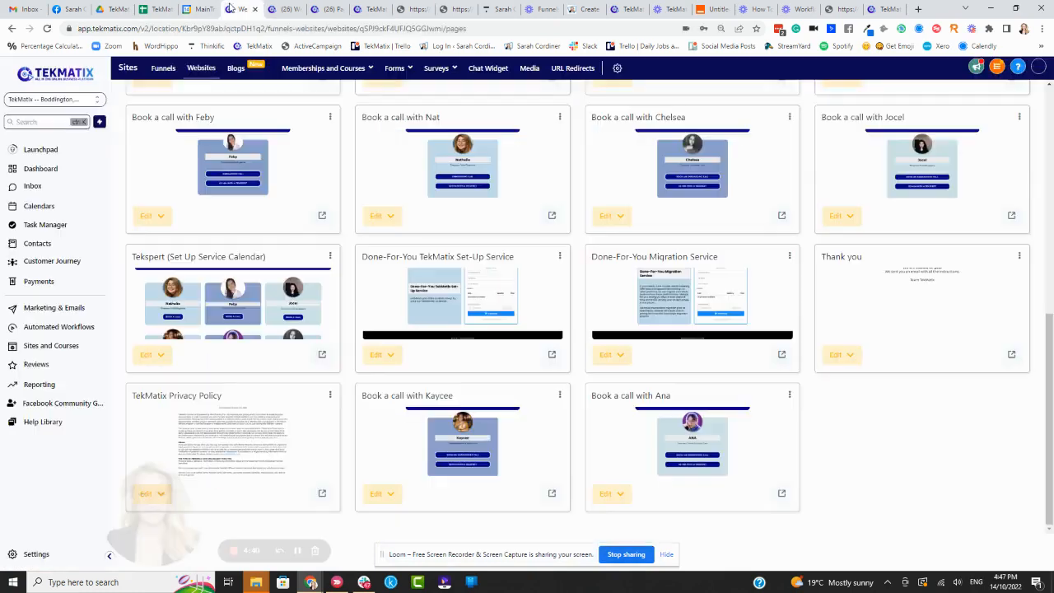
left_click(71, 329)
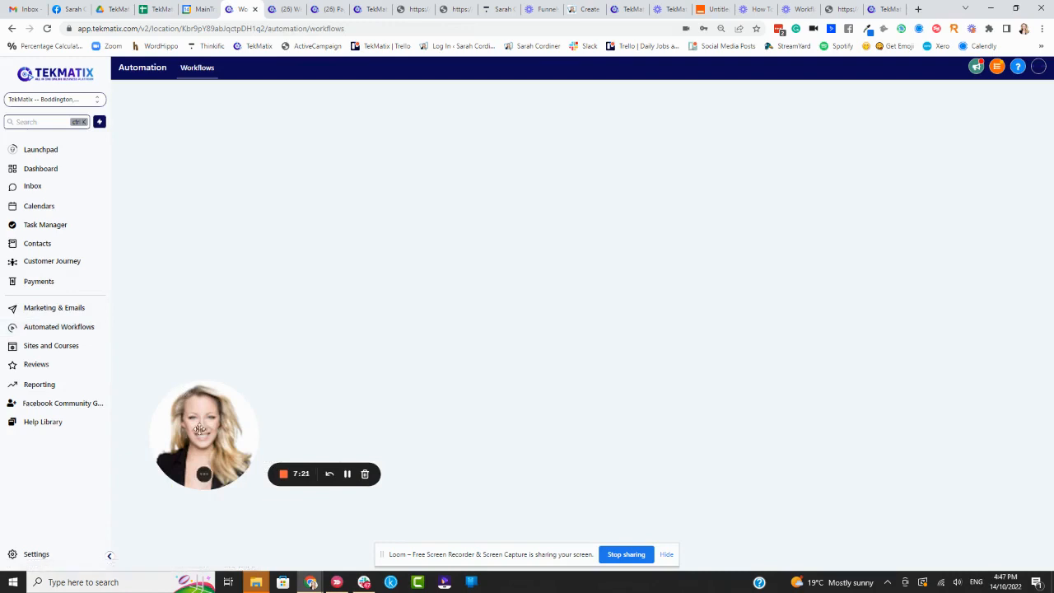
left_click_drag(202, 430, 73, 471)
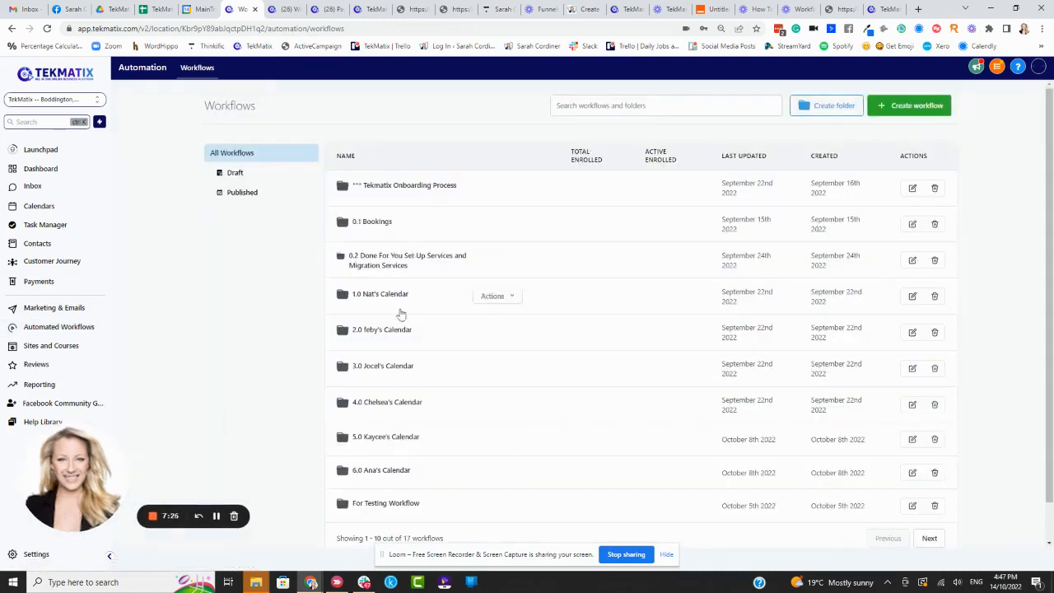
scroll(400, 304, "down", 1)
scroll(395, 313, "up", 1)
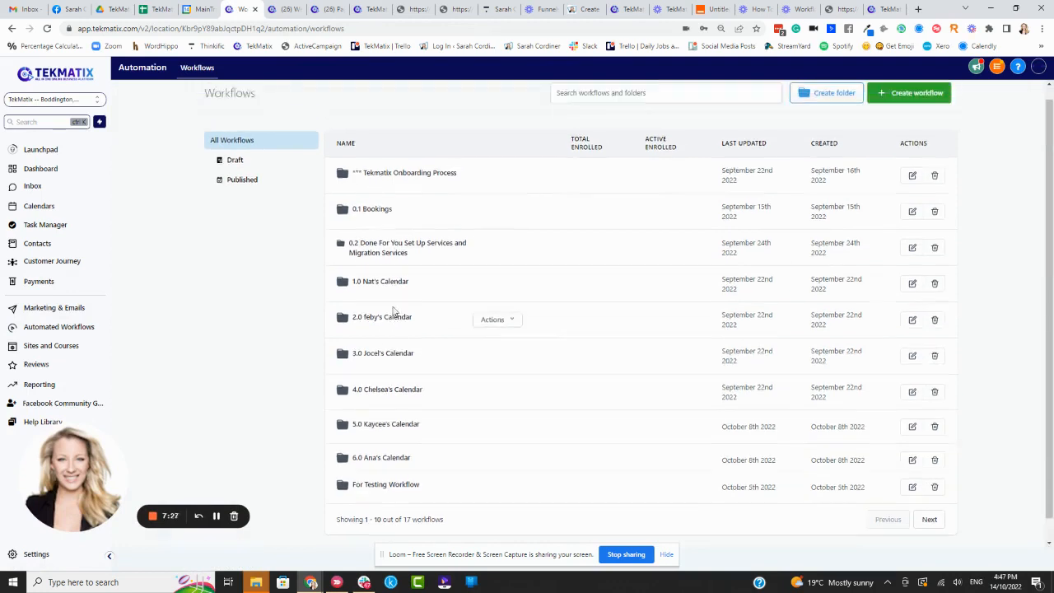
scroll(400, 207, "down", 1)
scroll(864, 182, "up", 1)
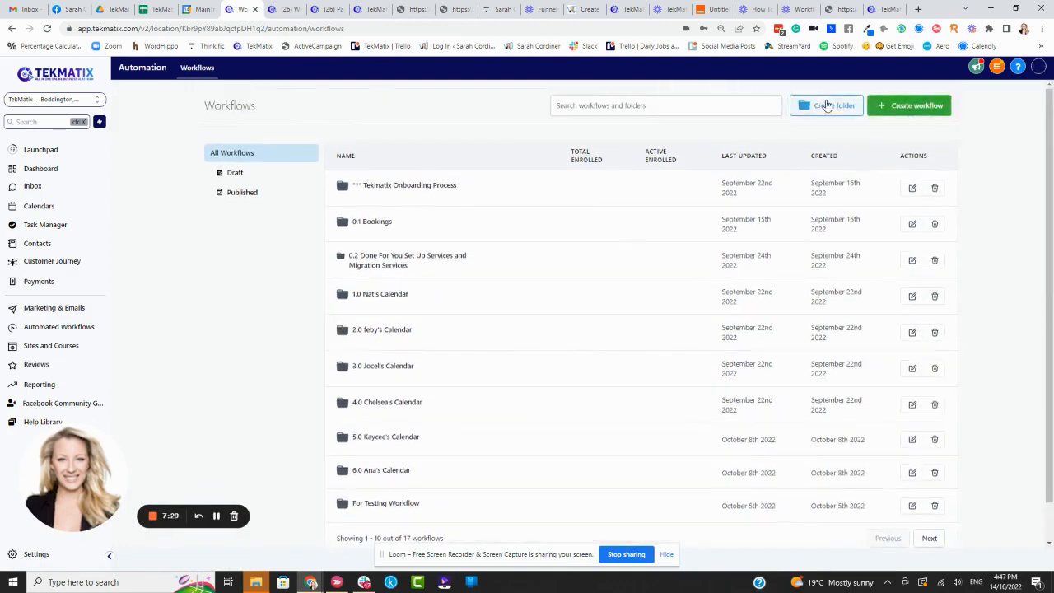
left_click(394, 262)
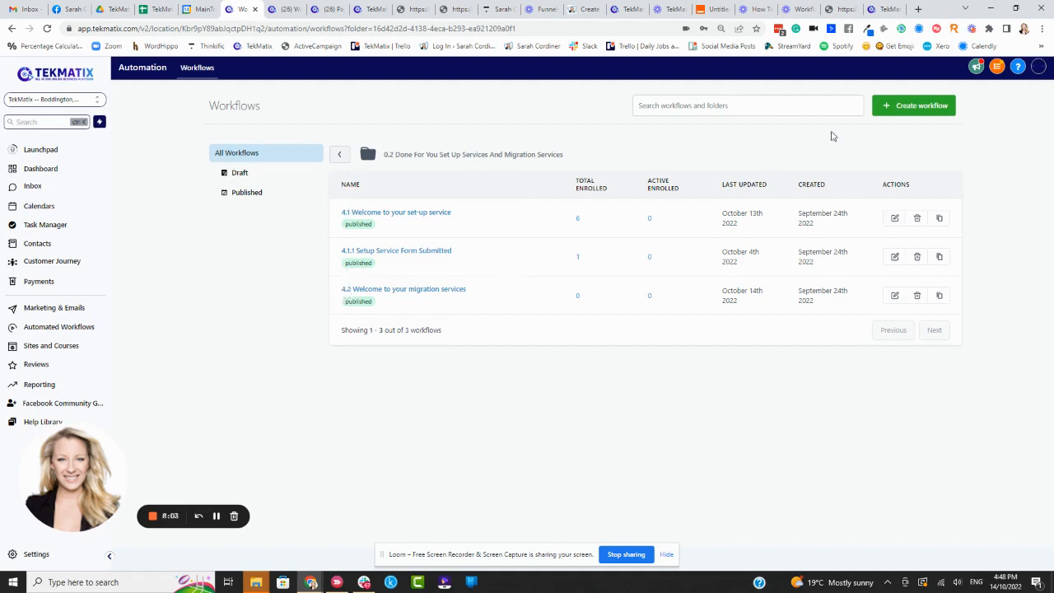
Step: Create a new workflow from scratch in the open migration services folder
left_click(903, 109)
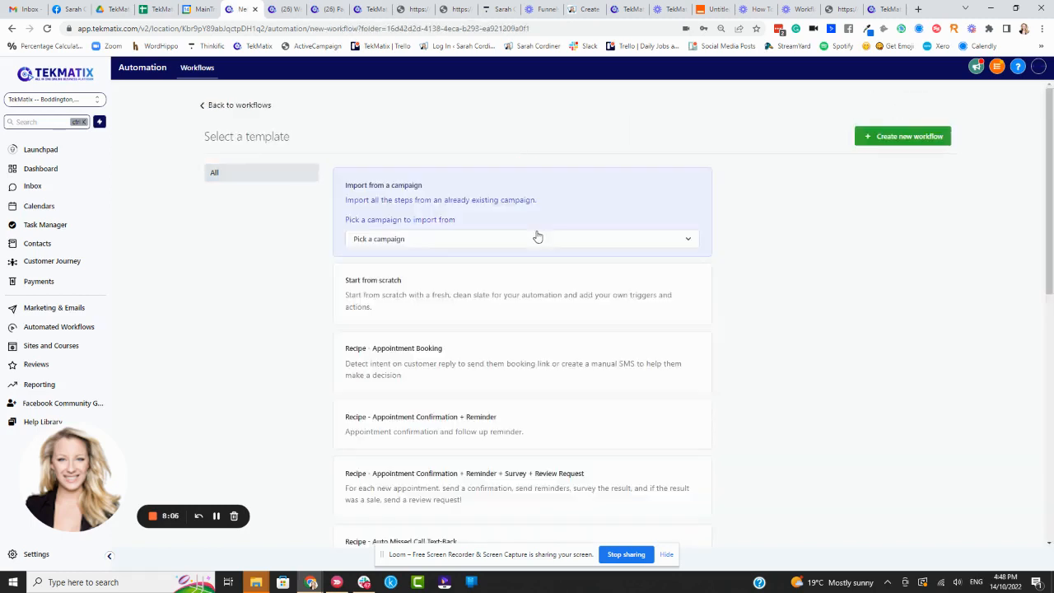
left_click(408, 297)
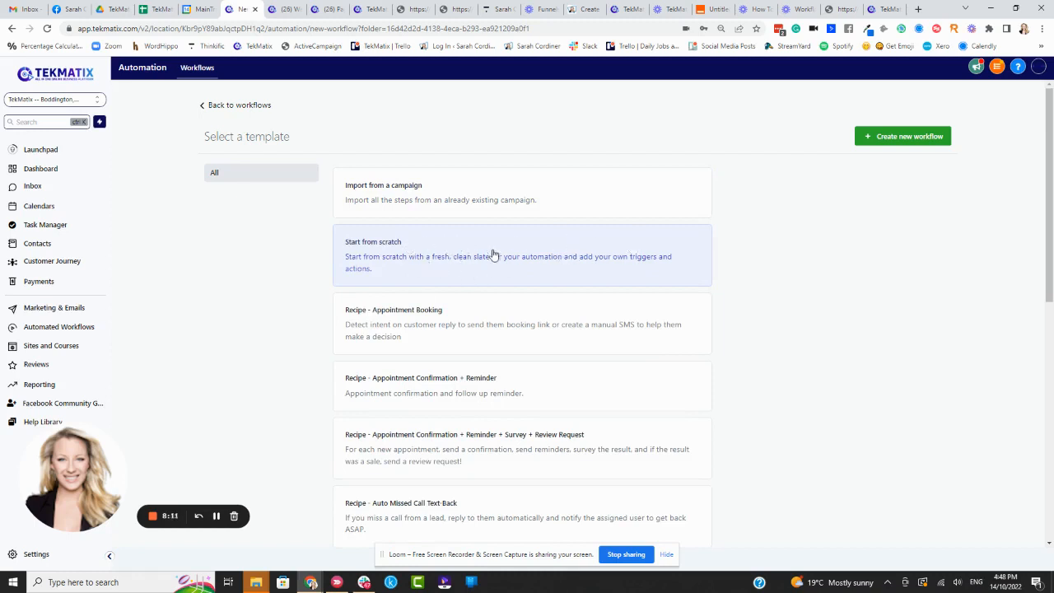
left_click(914, 137)
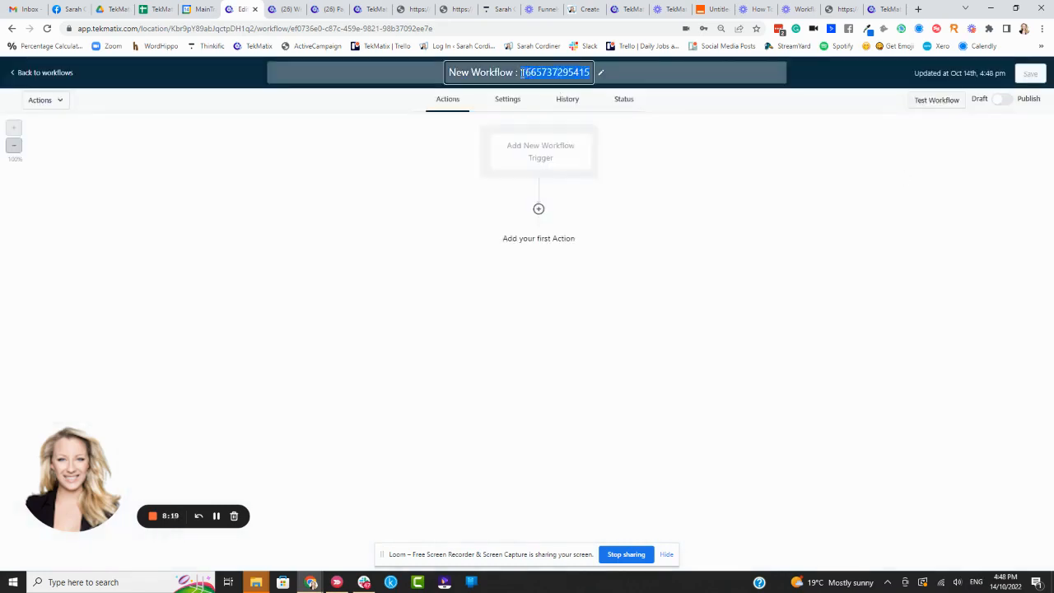
Step: Rename the workflow as "New Workflow : 4 - cUSTOM qUOTE FOR mIGRATION sERVICE rEQUESTED"
type("4 - ")
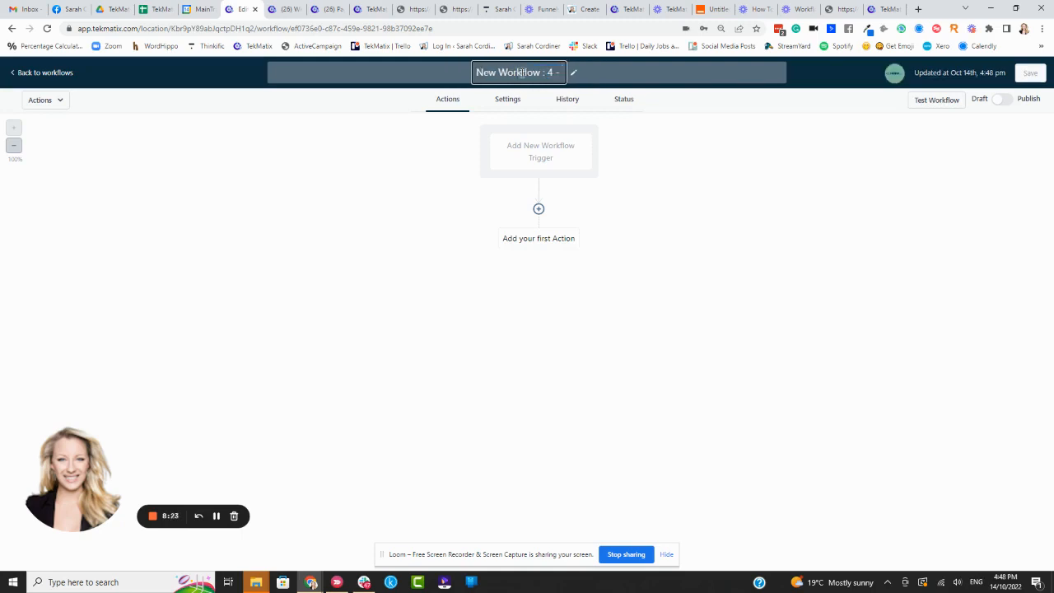
type("c")
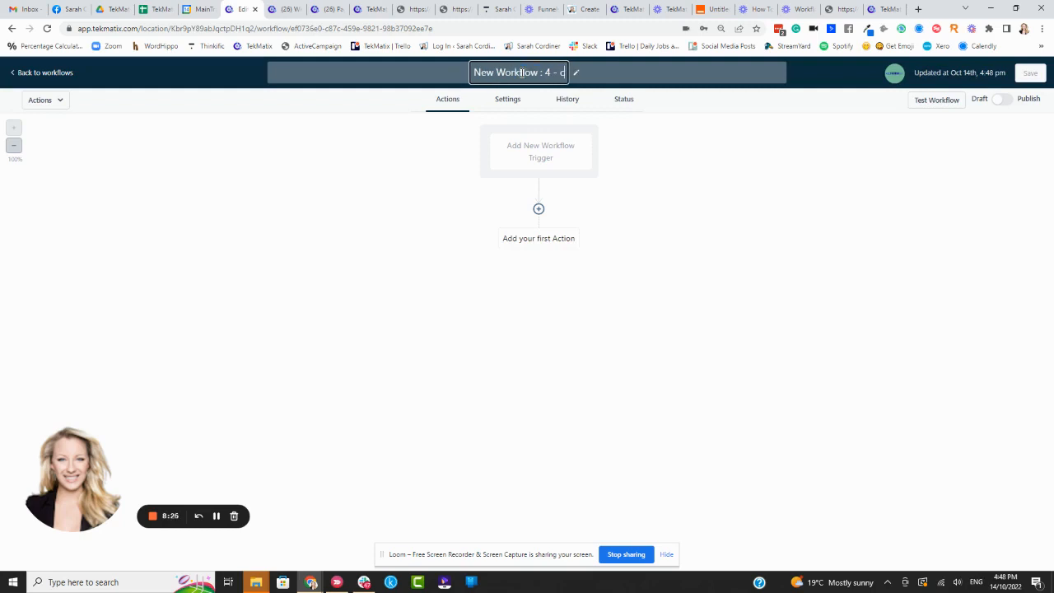
type("USTOM qUO")
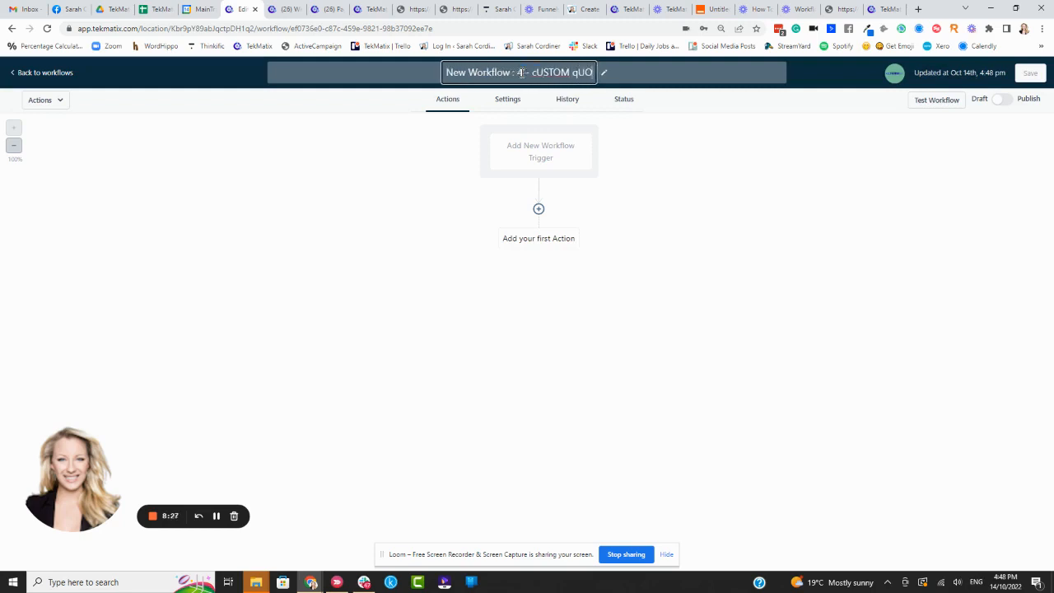
type("TE FOR mIGRATI")
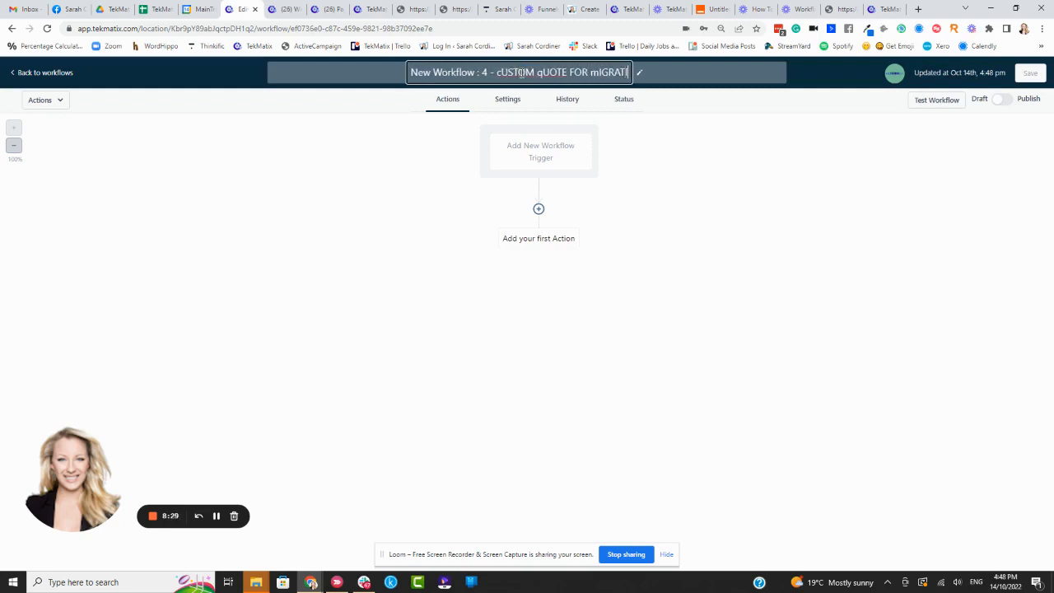
type("ON sERVICE rEQUESTED")
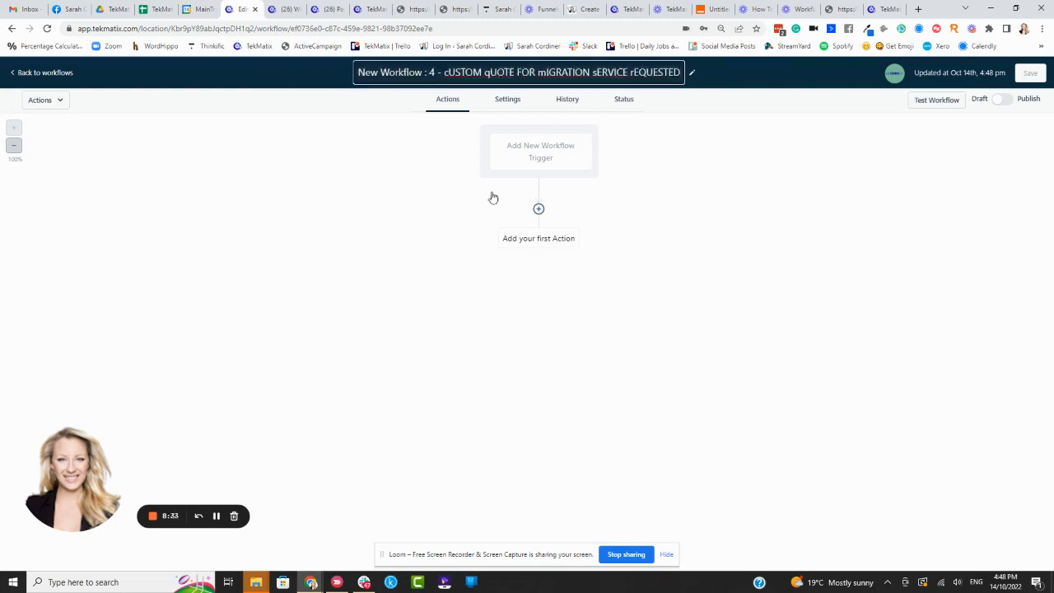
left_click(703, 117)
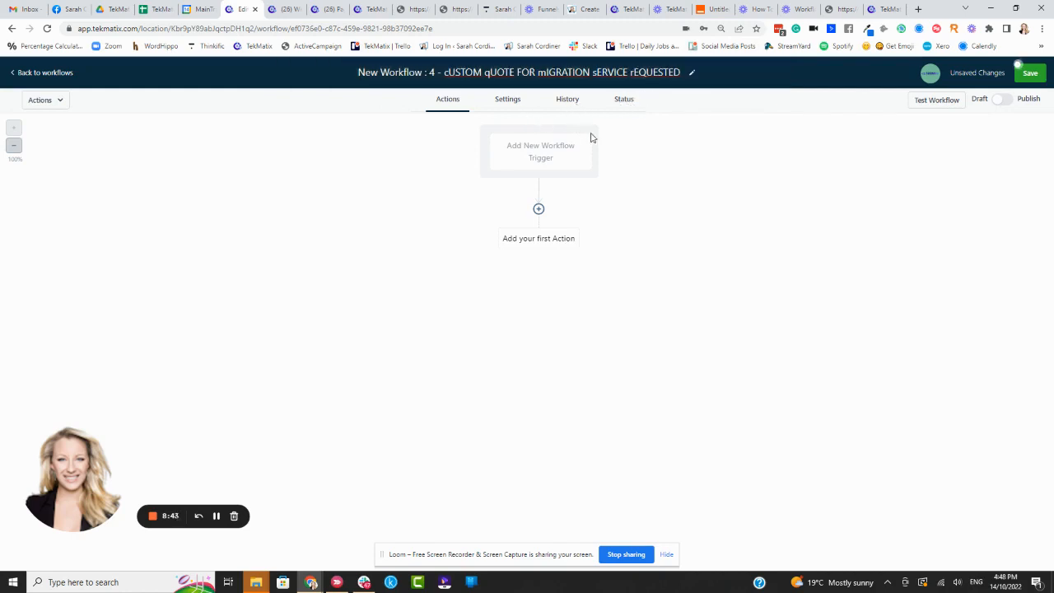
Step: Start a new workflow trigger of the type Form Submitted
left_click(545, 151)
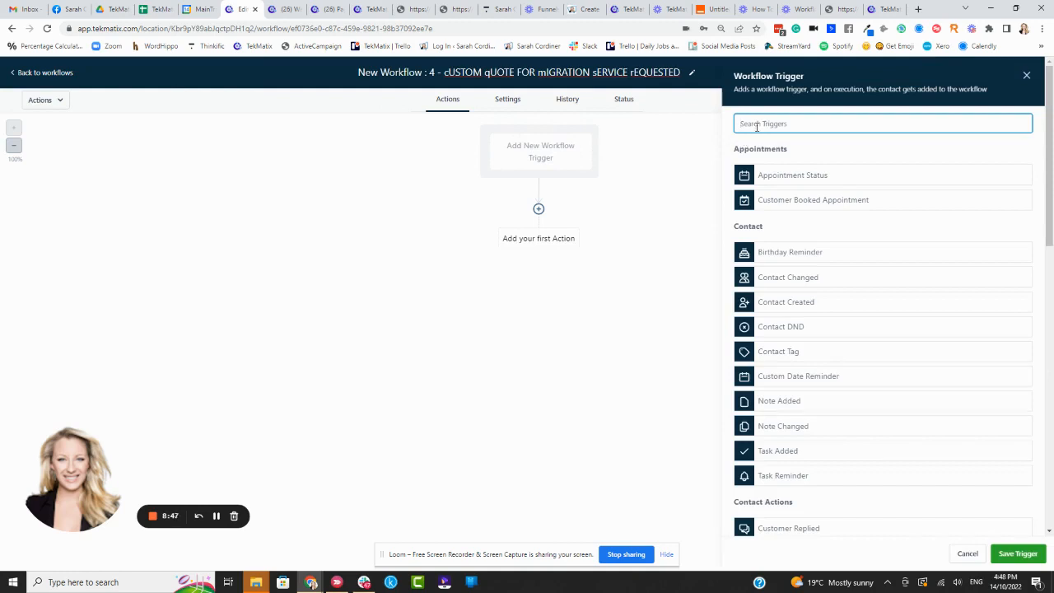
type("form")
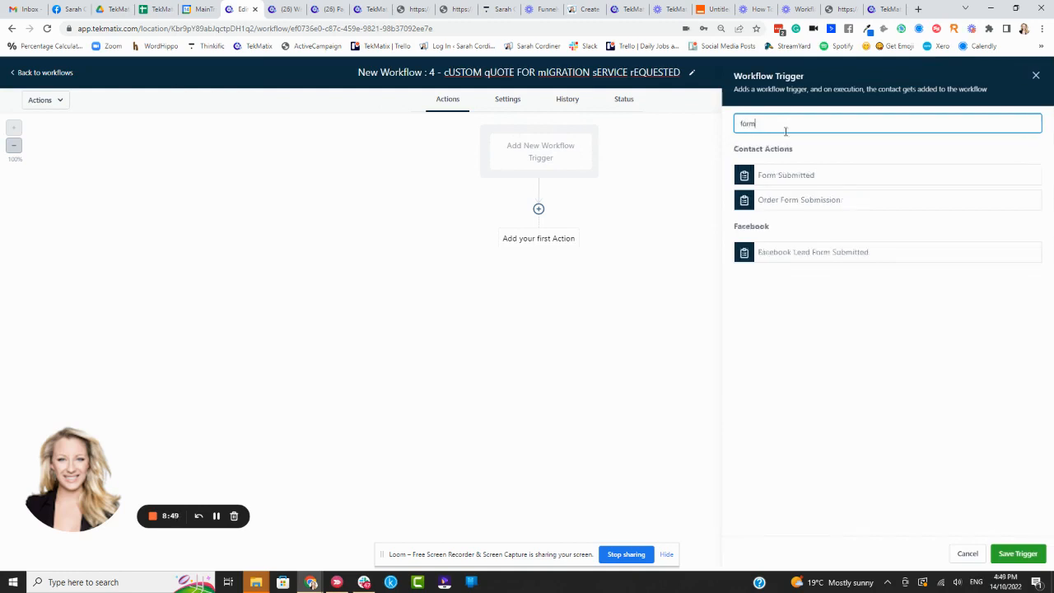
left_click(792, 176)
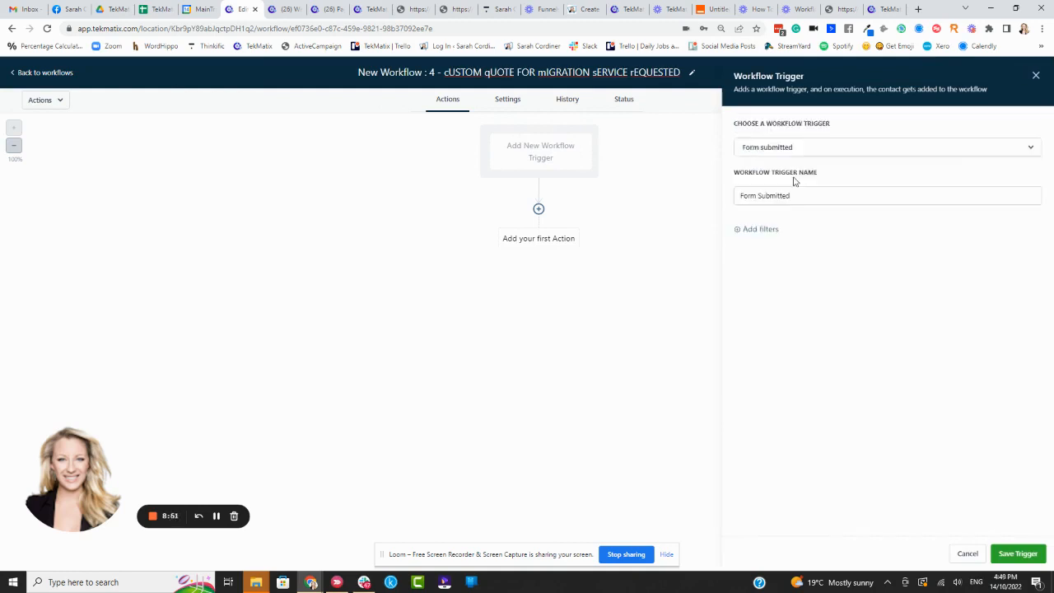
left_click(778, 197)
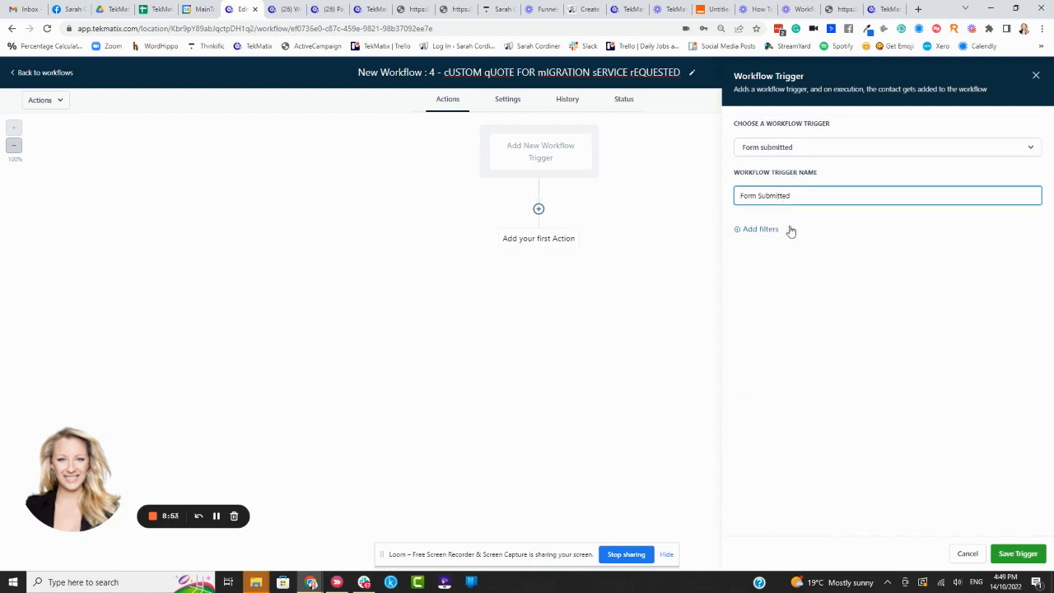
left_click(785, 214)
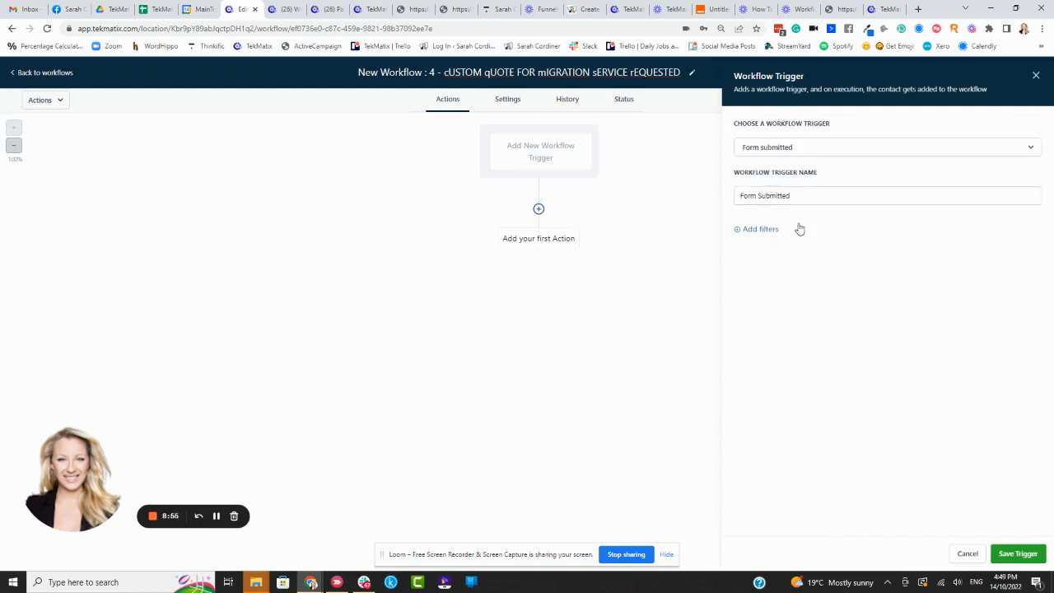
Step: Add a trigger filter where Form is "Tekmatix Migration Service - Custom Quote"
left_click(799, 229)
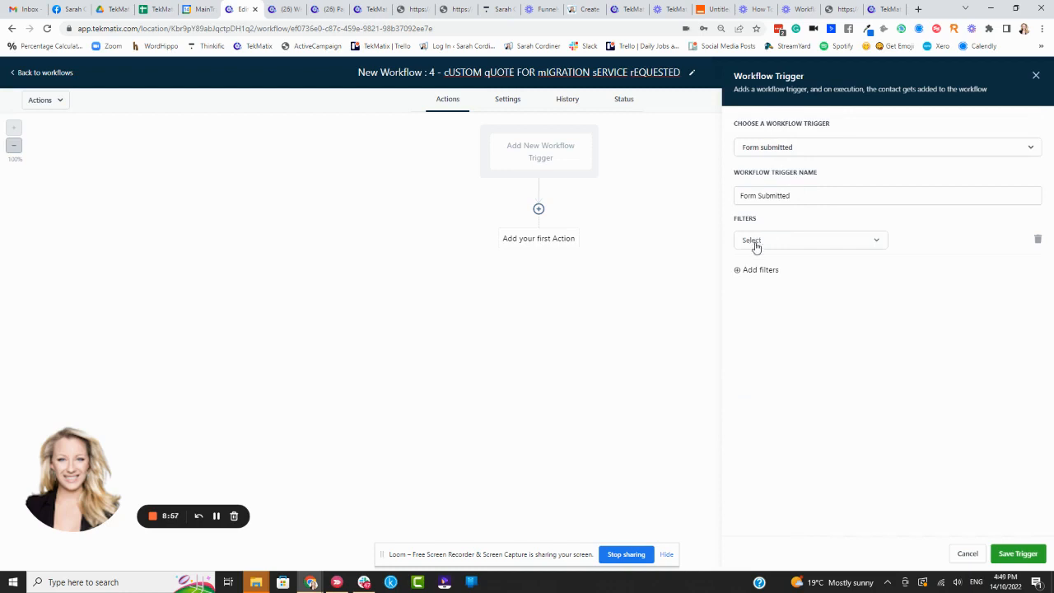
left_click(756, 245)
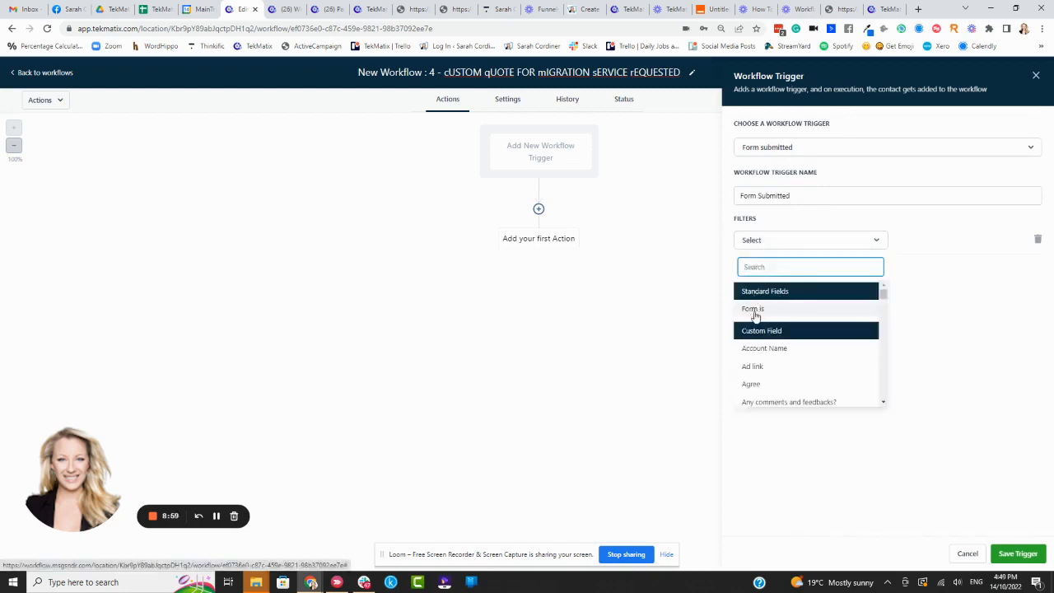
left_click(755, 313)
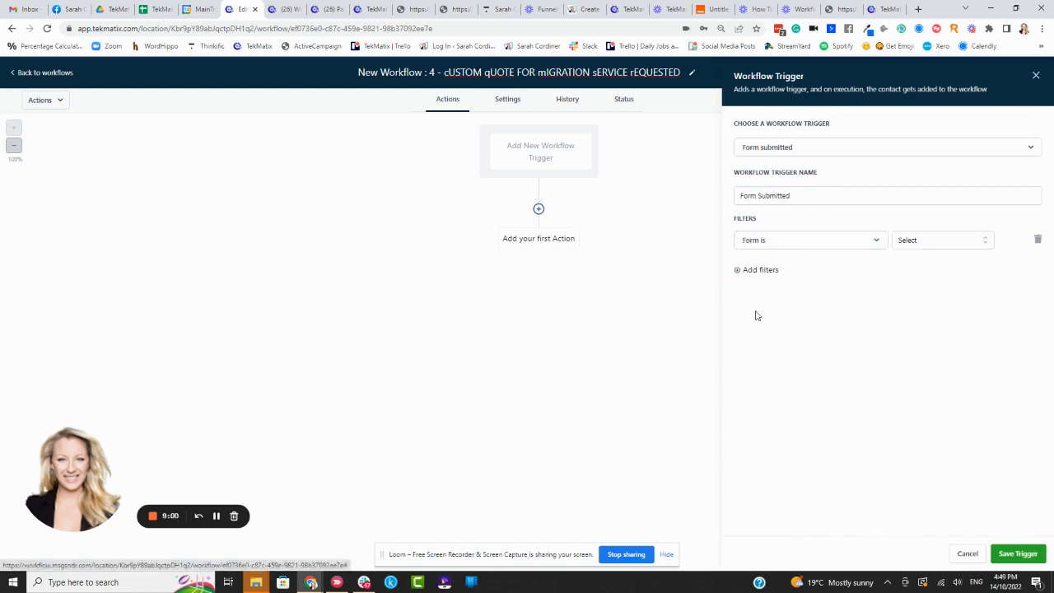
left_click(948, 240)
type("mig")
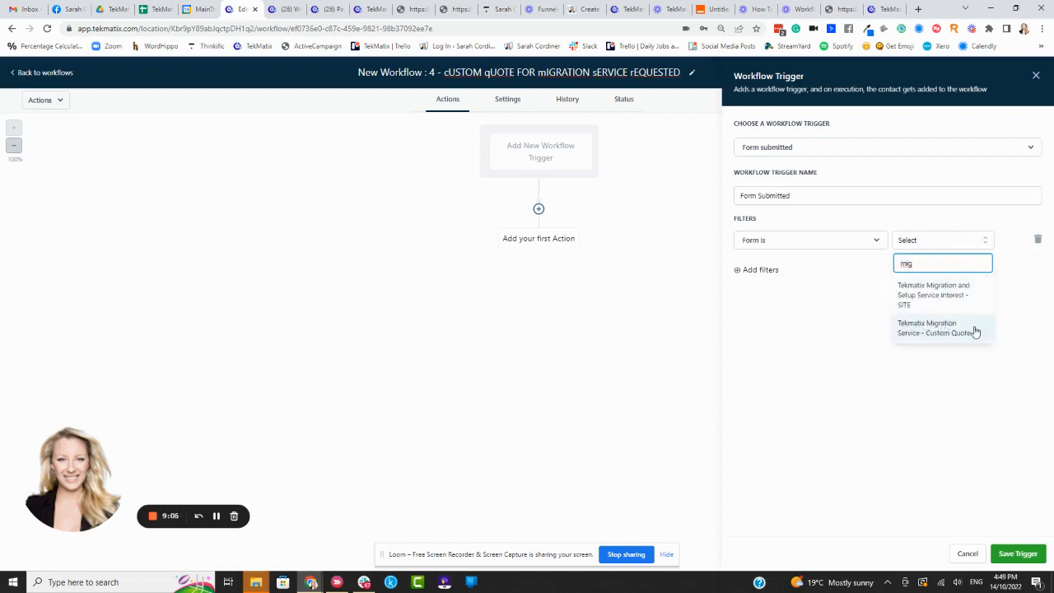
left_click(955, 329)
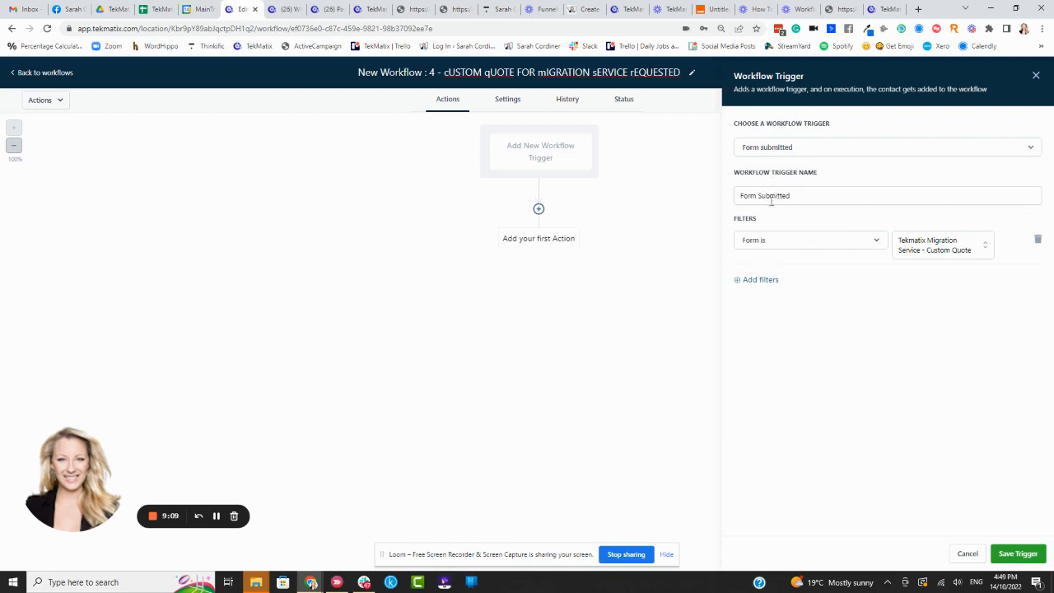
Step: Name the trigger "Form Submitted - Request for a Custom Quote for Migration" and try to save it
left_click(804, 194)
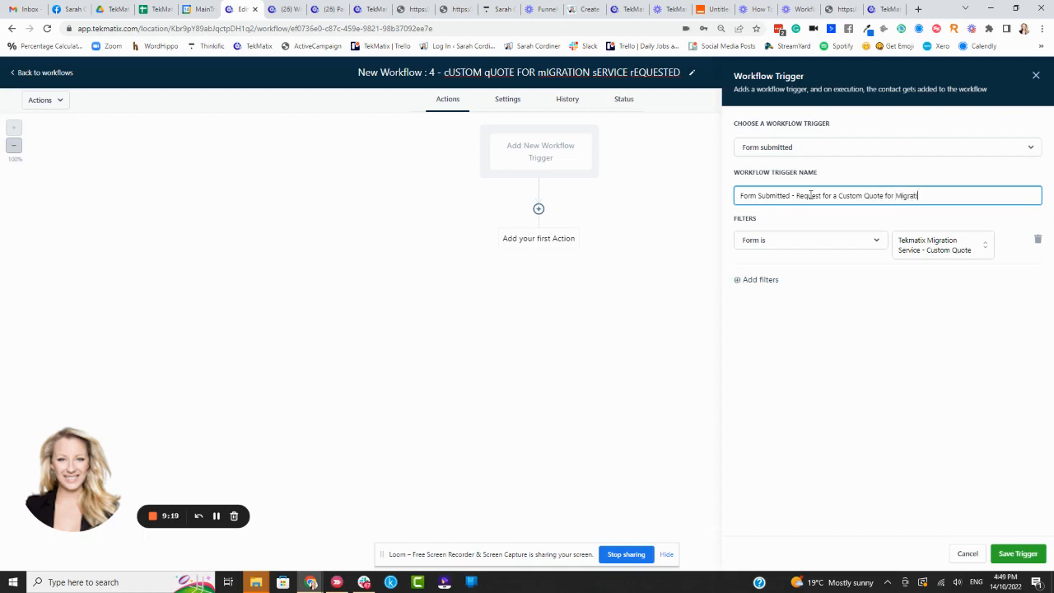
left_click(852, 181)
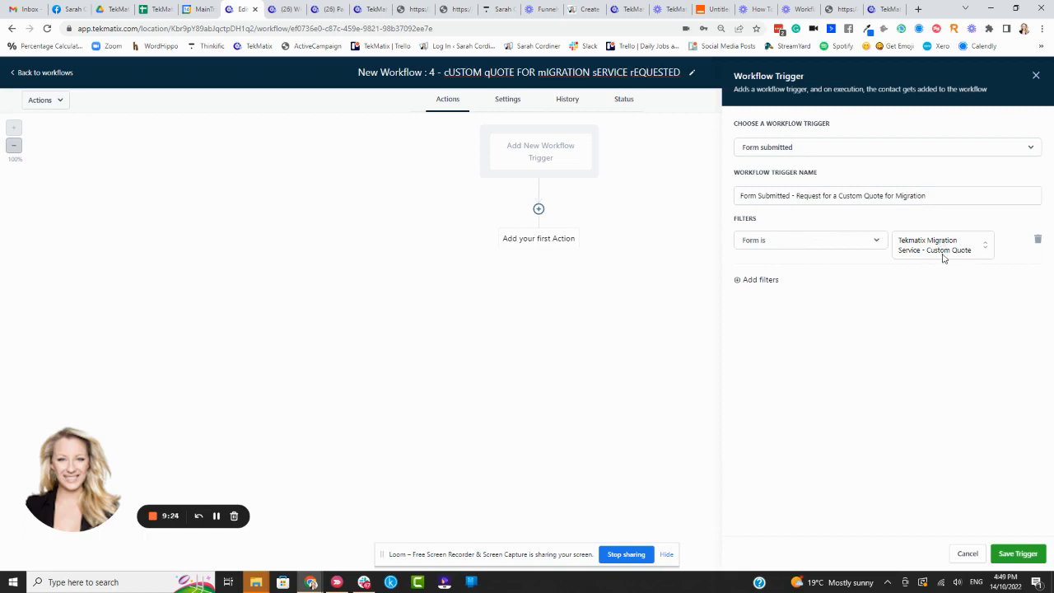
left_click(1018, 553)
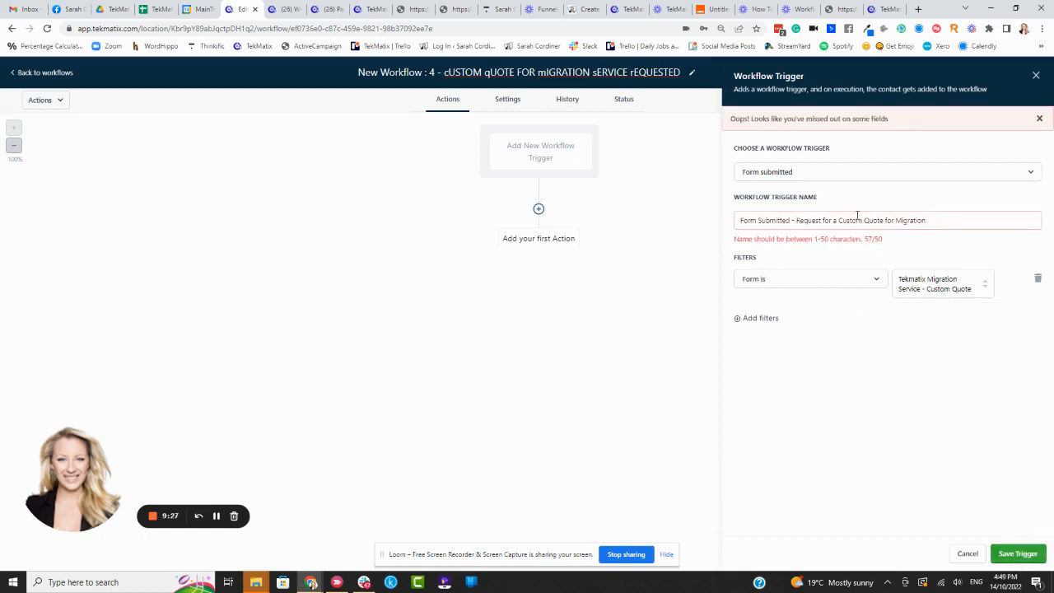
Step: Shorten the trigger name to "Form - Request for a Custom Quote for Migration" and save the trigger
left_click(792, 220)
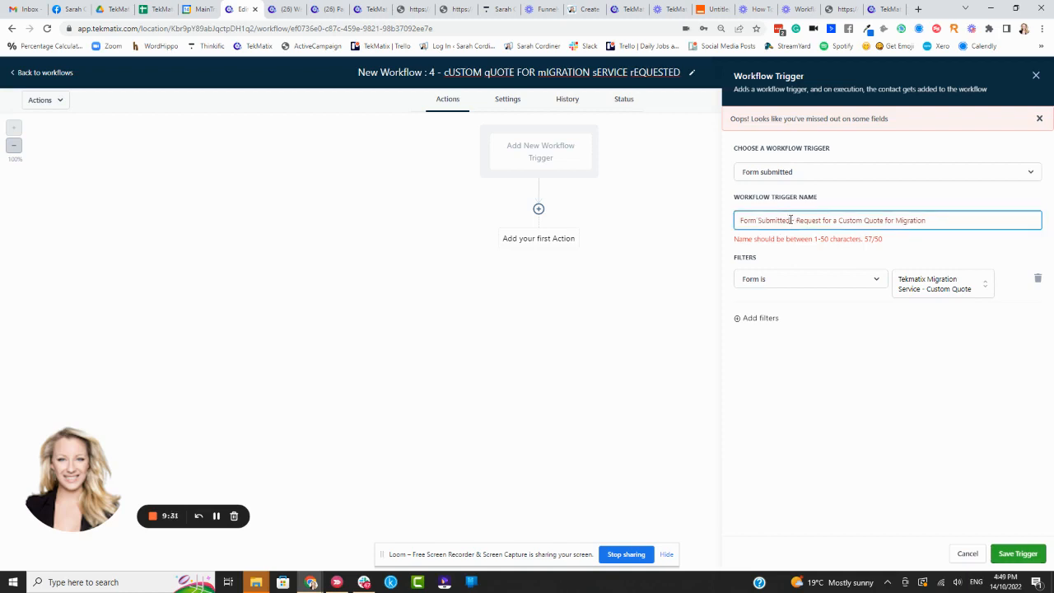
left_click_drag(790, 220, 759, 223)
key("BackSpace")
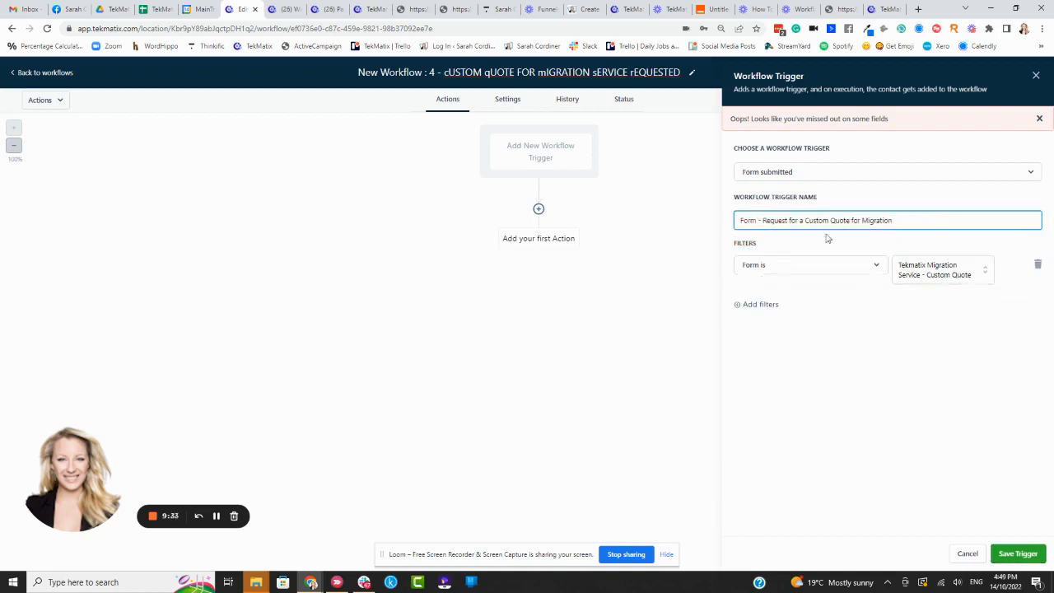
left_click(1016, 554)
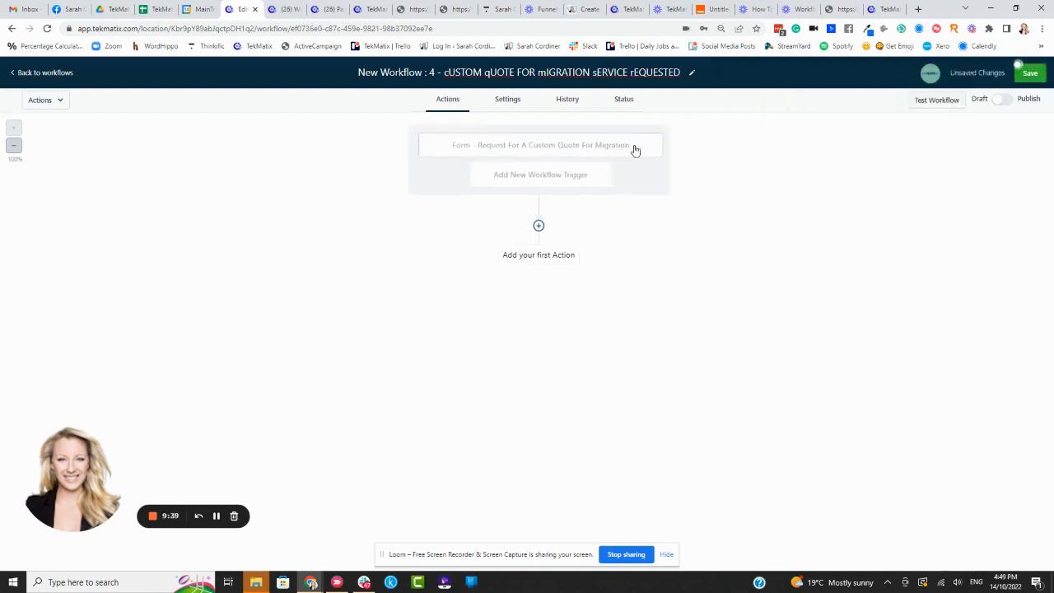
Step: Add an Add Contact Tag action with the new tag "Client has requested a quote for custom migration services" and save it
left_click(538, 226)
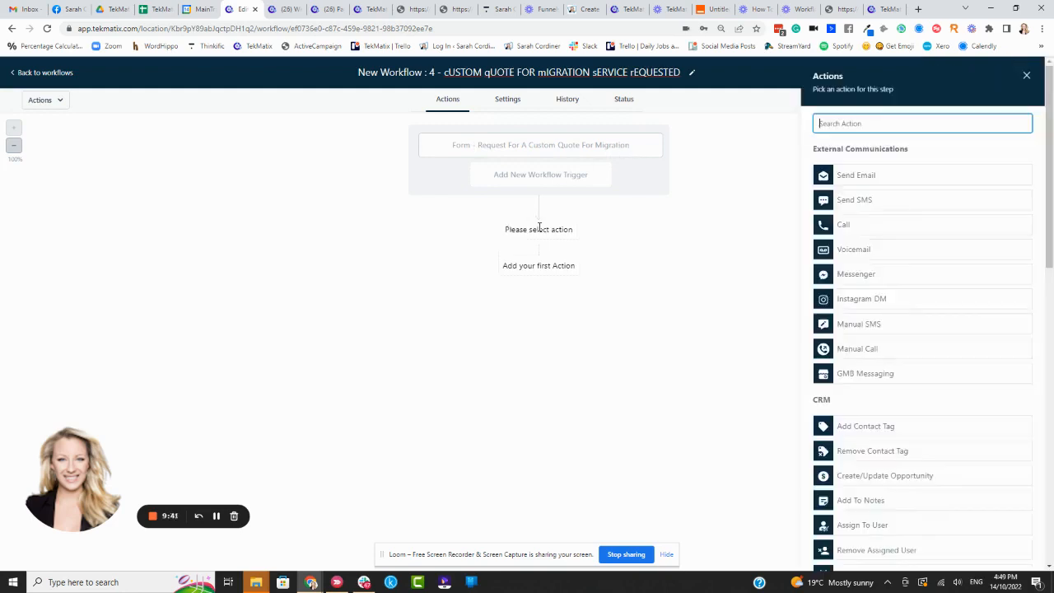
type("tag")
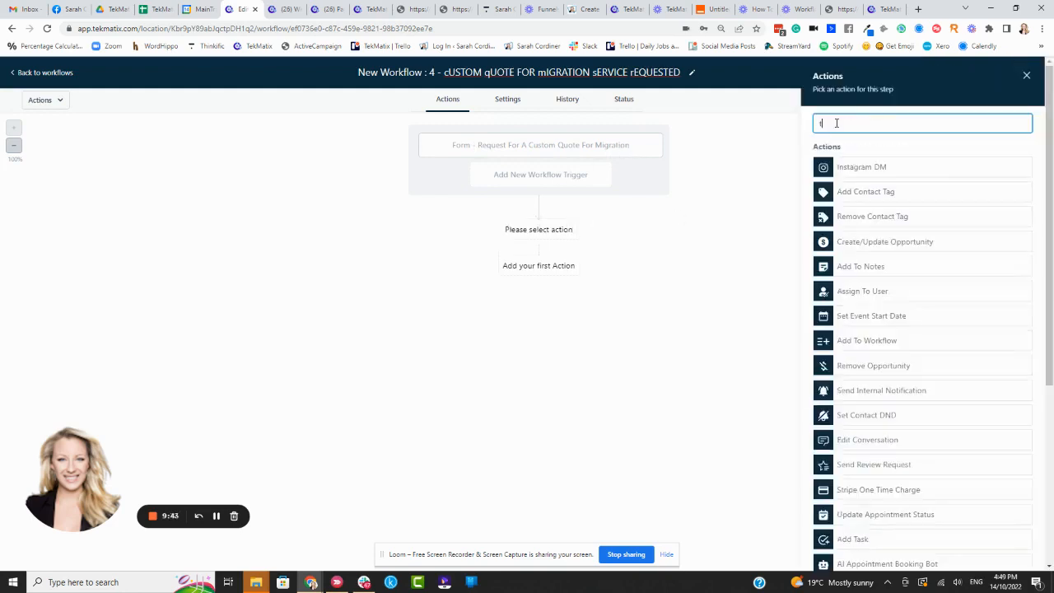
left_click(874, 201)
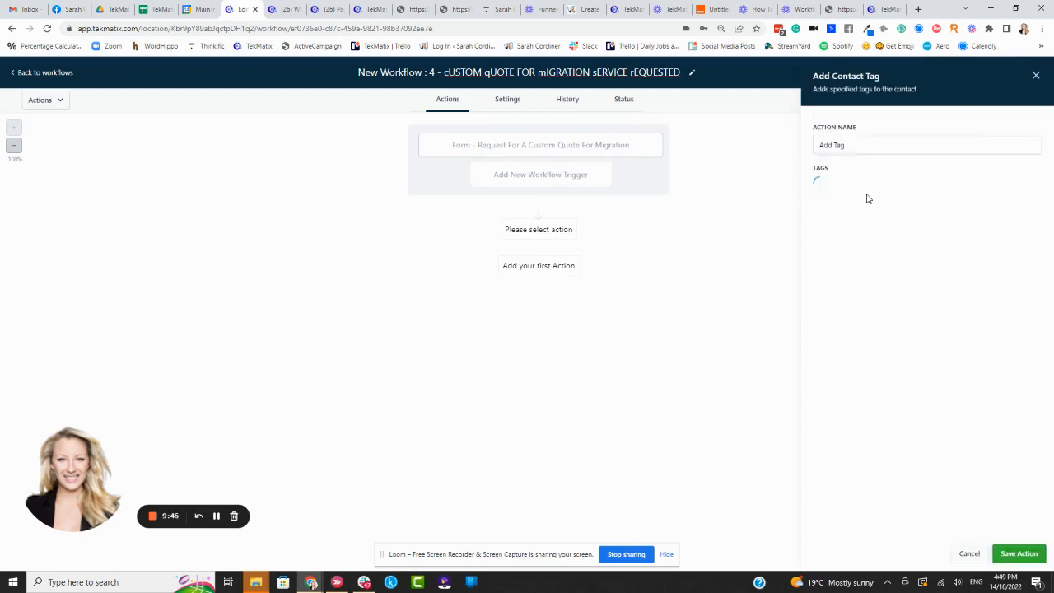
left_click(863, 188)
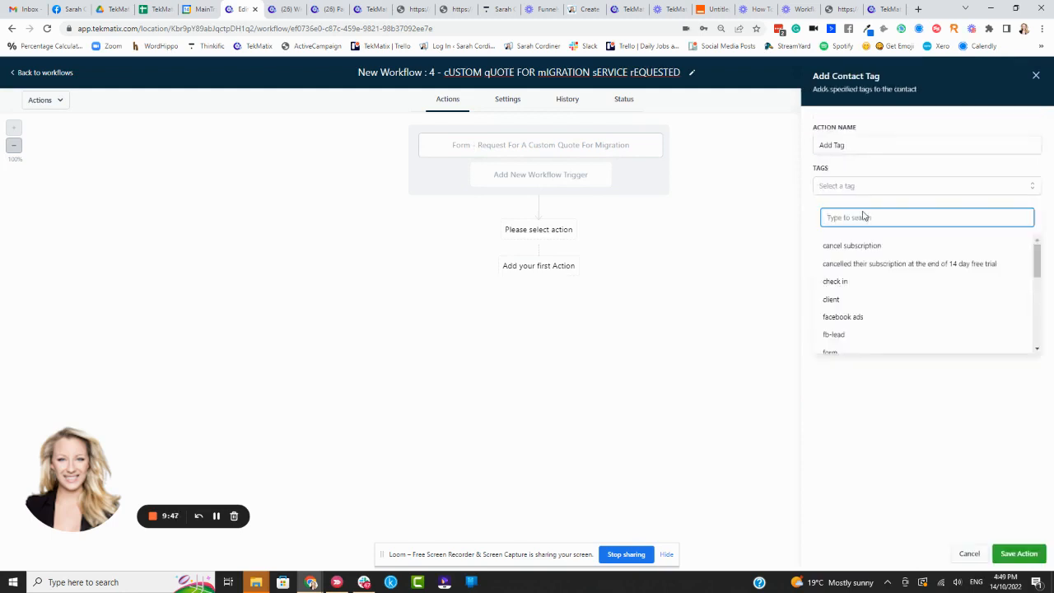
type("Client has requested a quote for custom migration services")
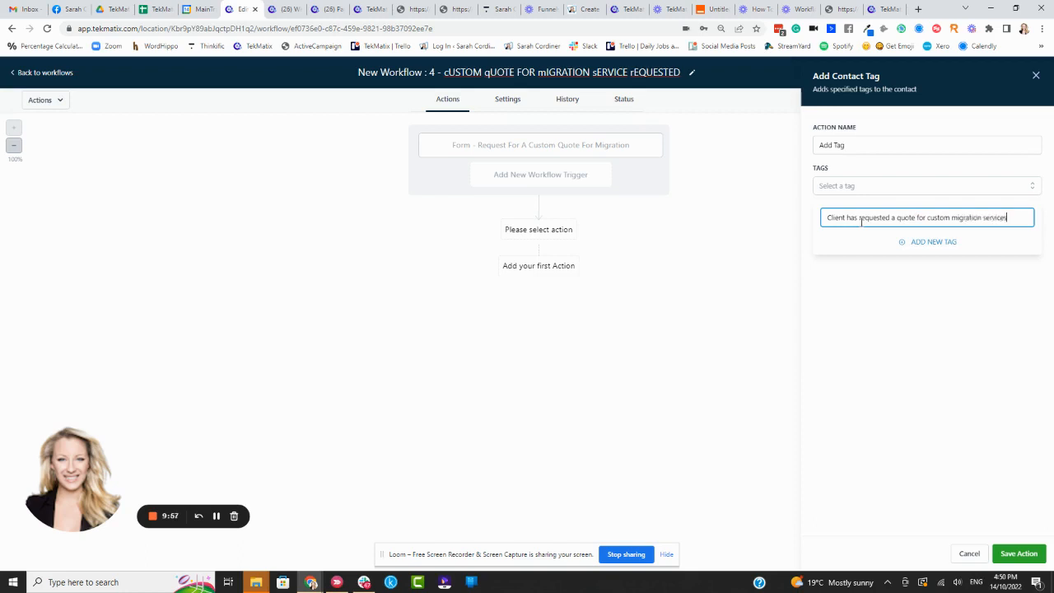
left_click(932, 243)
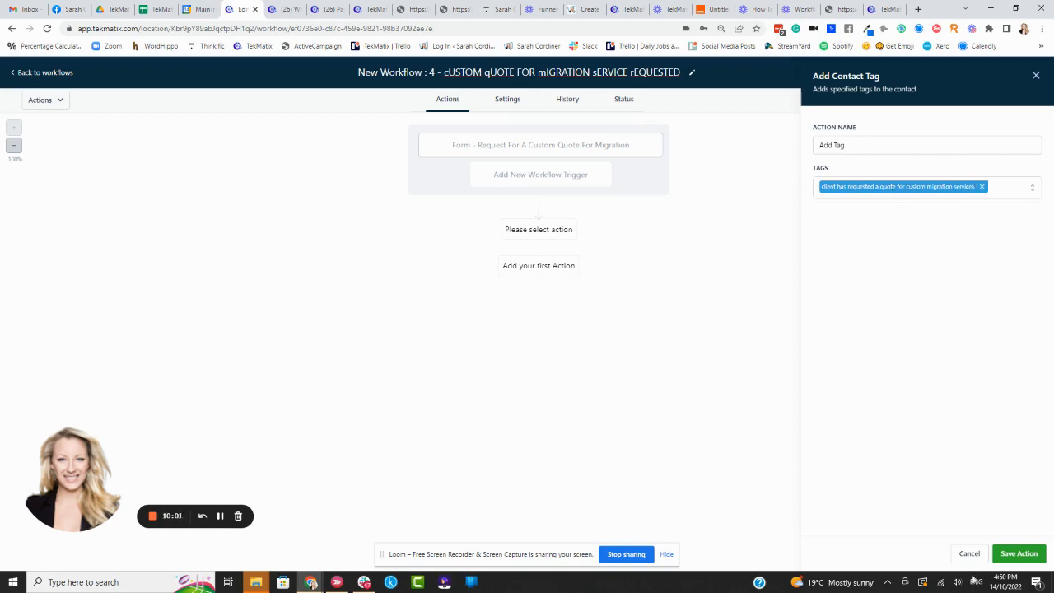
left_click(1018, 553)
Step: Add a Send Internal Notification action after the Add Tag step and set its notification type to Email
left_click(538, 292)
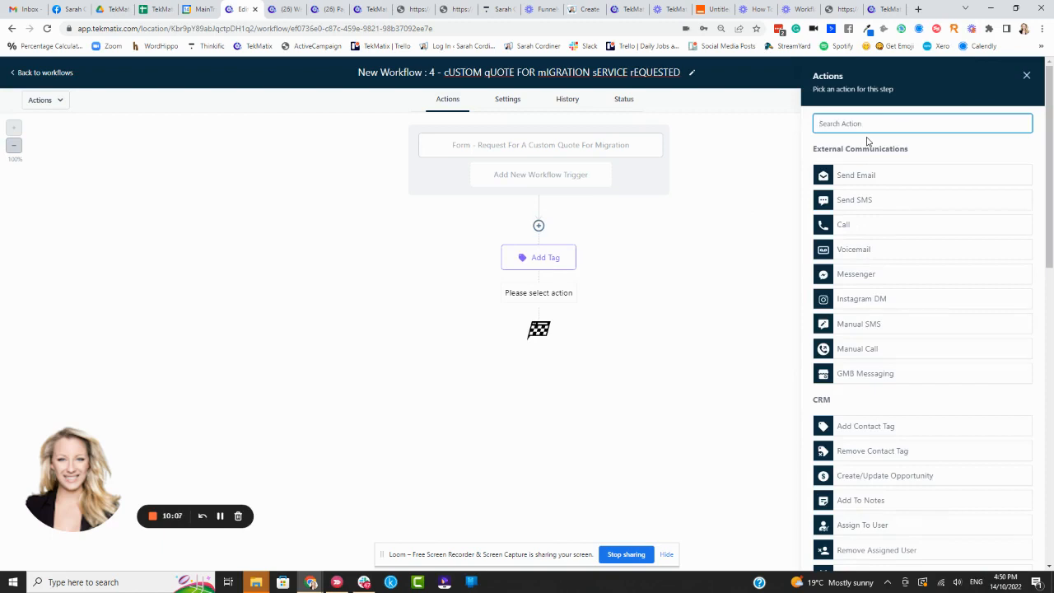
type("not")
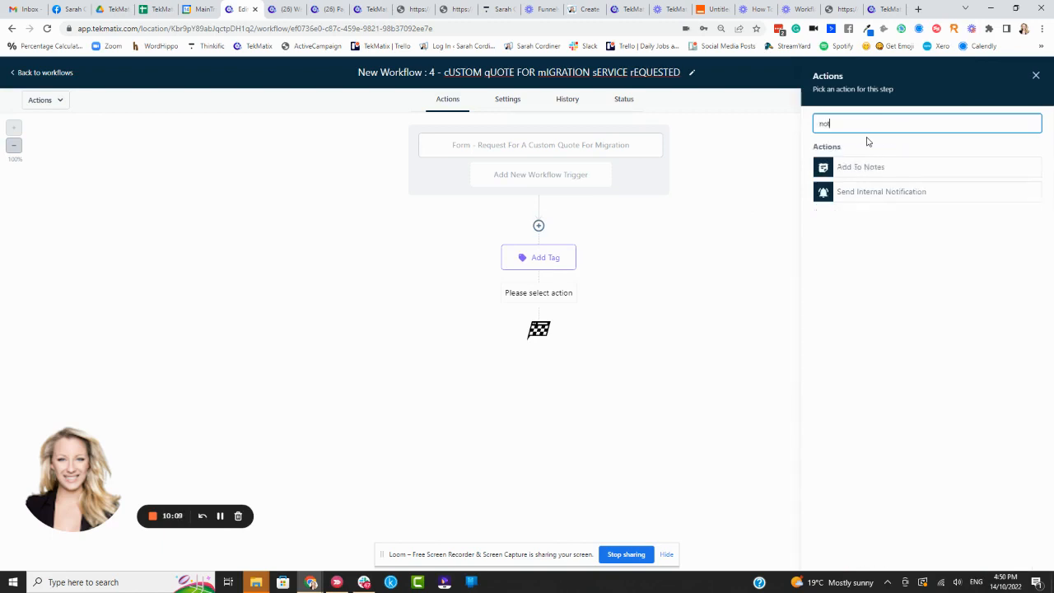
left_click(888, 193)
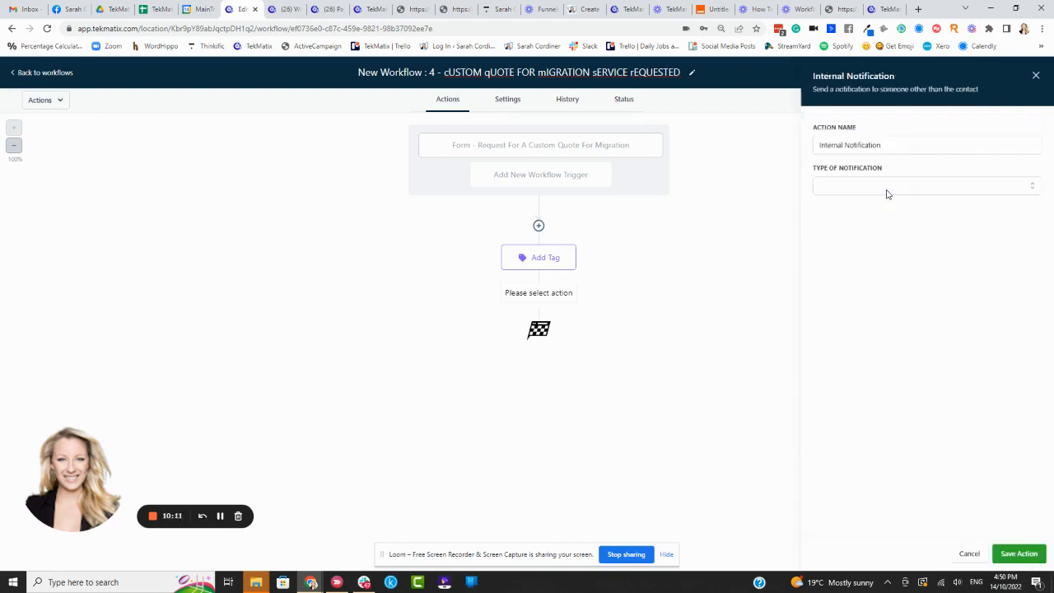
left_click(846, 189)
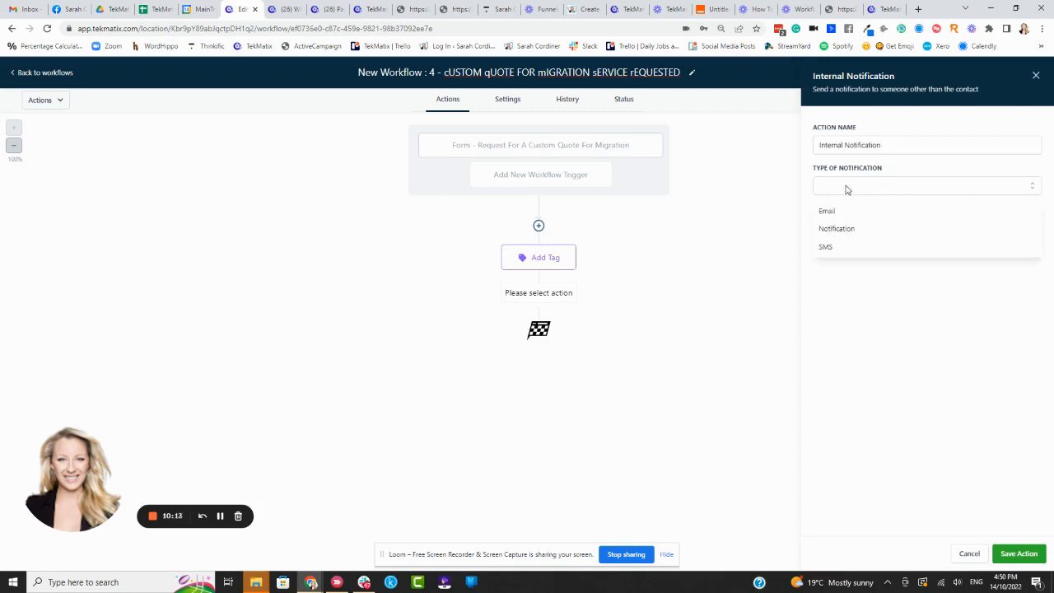
left_click(828, 213)
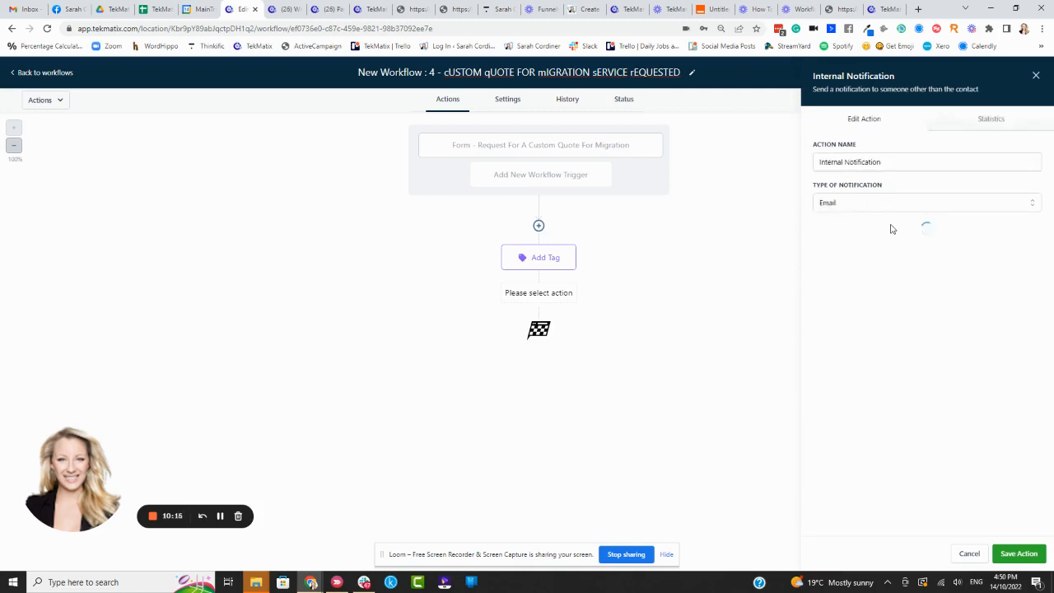
Step: Set the notification's From Name to the sender's full name followed by "- TekMatix"
left_click(912, 247)
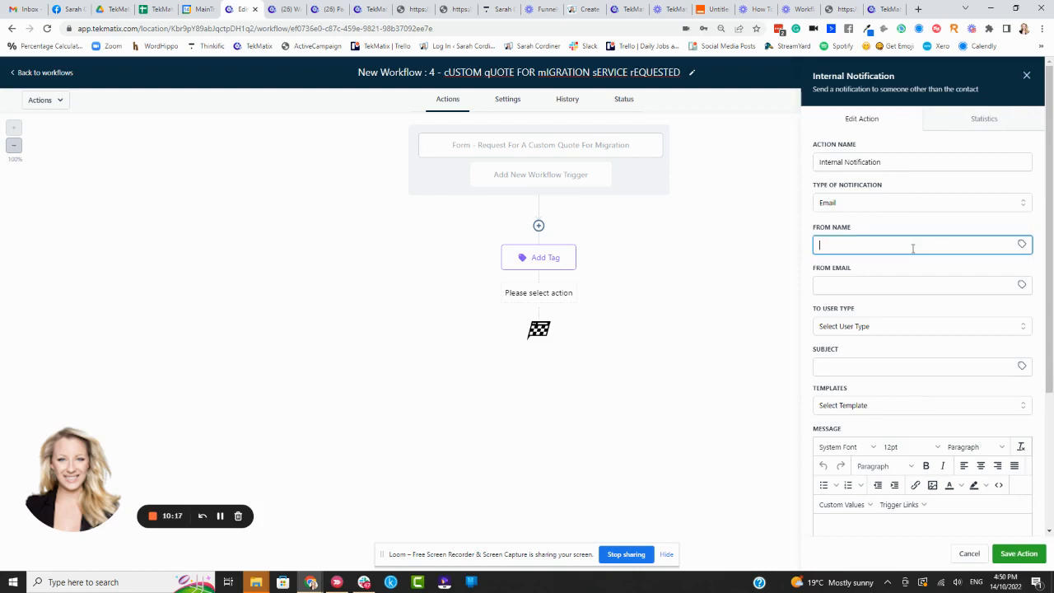
Step: Set the notification's From Email to the contact's Email custom value, {{contact.email}}
left_click(881, 288)
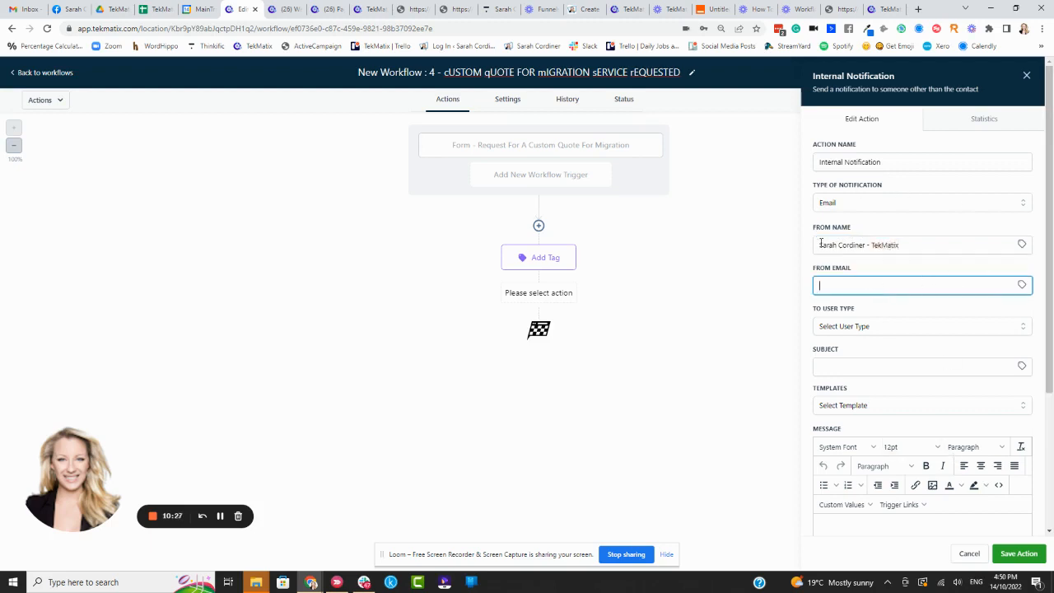
left_click(1022, 287)
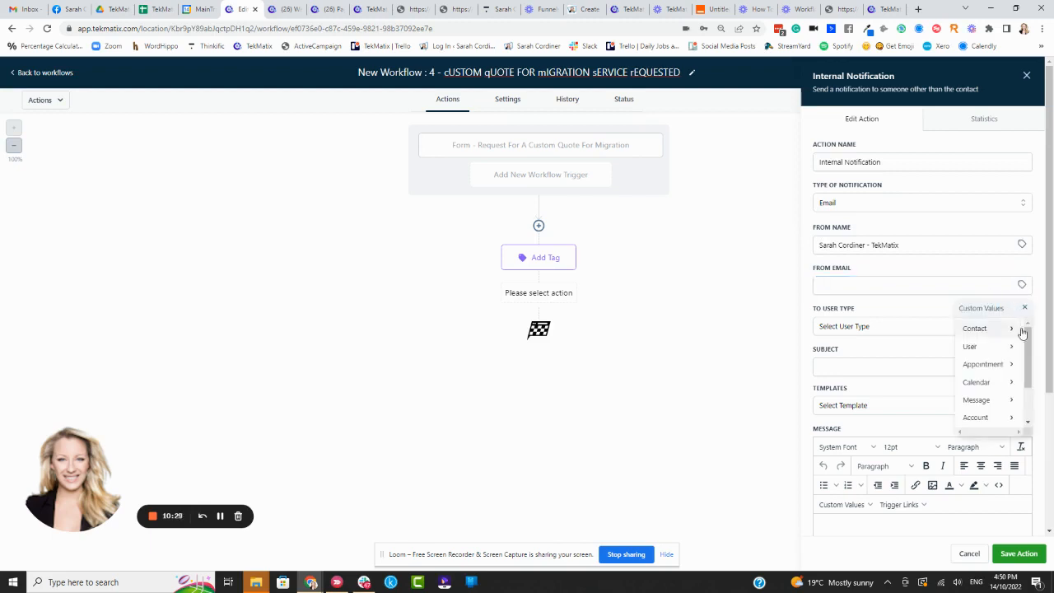
scroll(1032, 361, "down", 1)
scroll(997, 333, "up", 1)
left_click(997, 329)
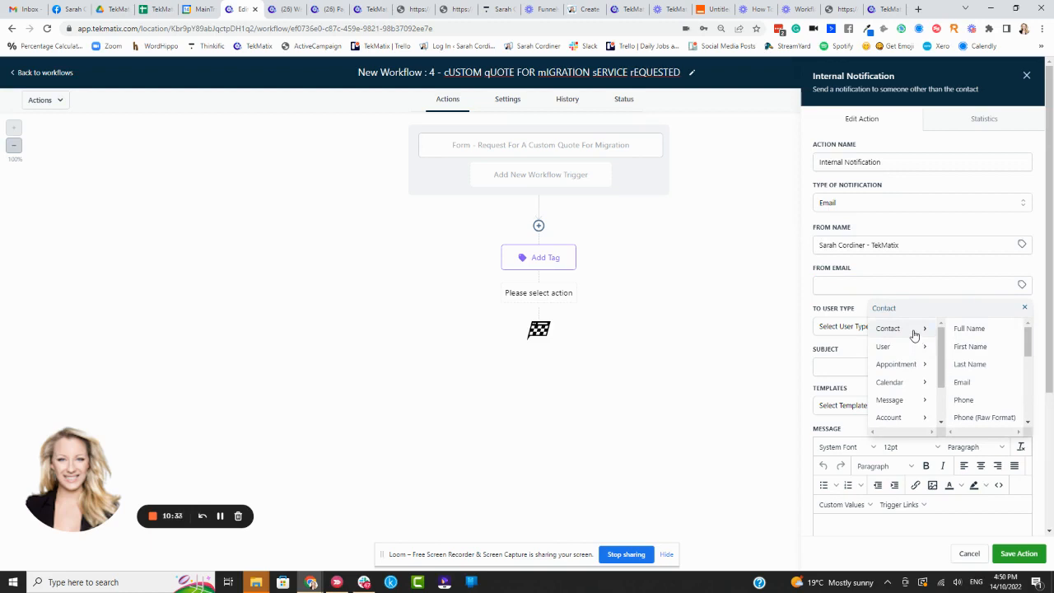
scroll(988, 372, "down", 2)
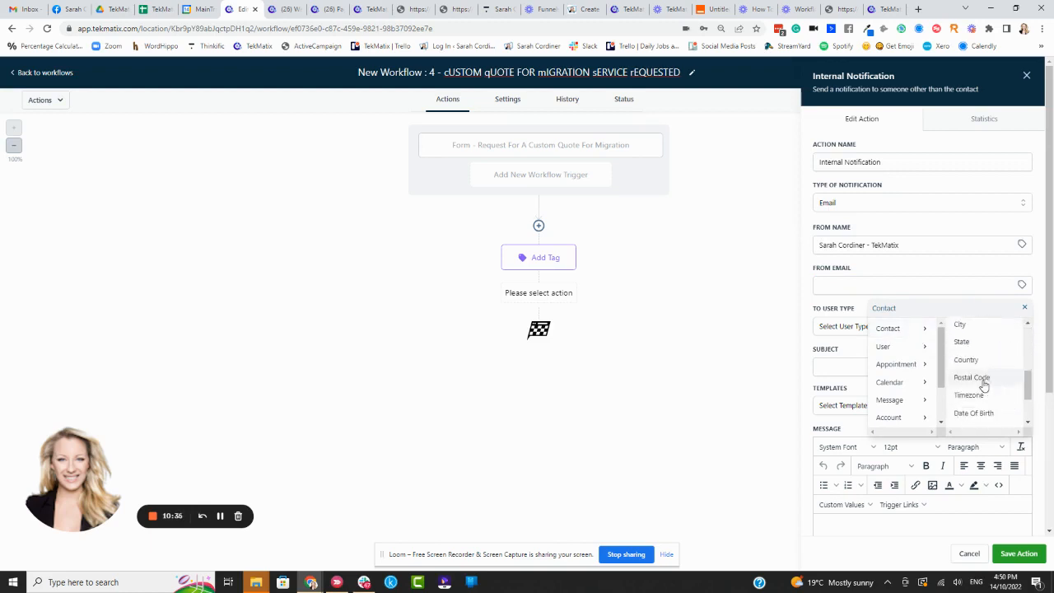
scroll(980, 379, "down", 2)
scroll(979, 372, "up", 2)
scroll(979, 371, "up", 2)
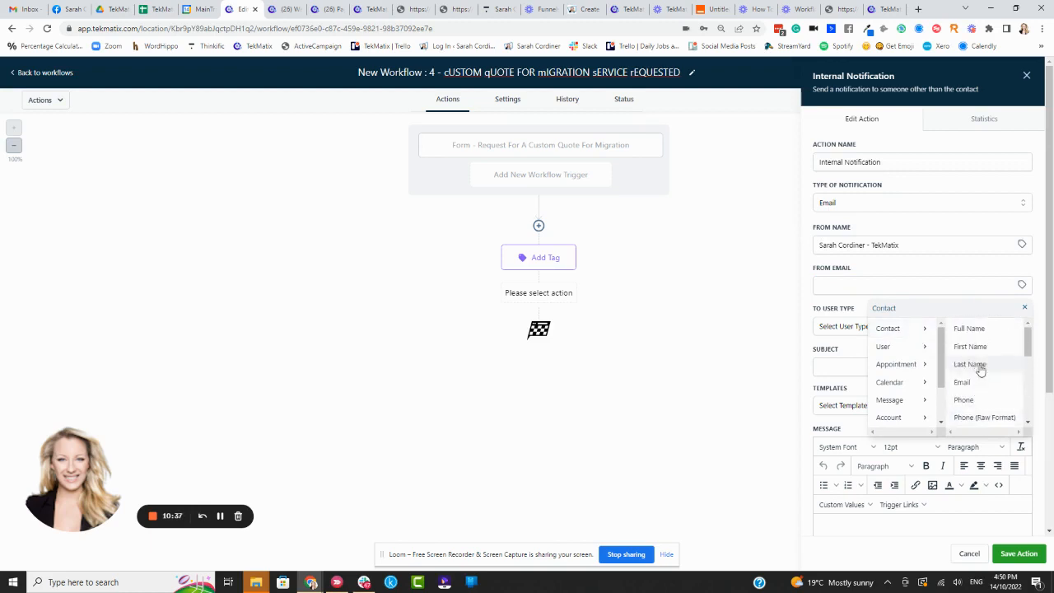
left_click(977, 381)
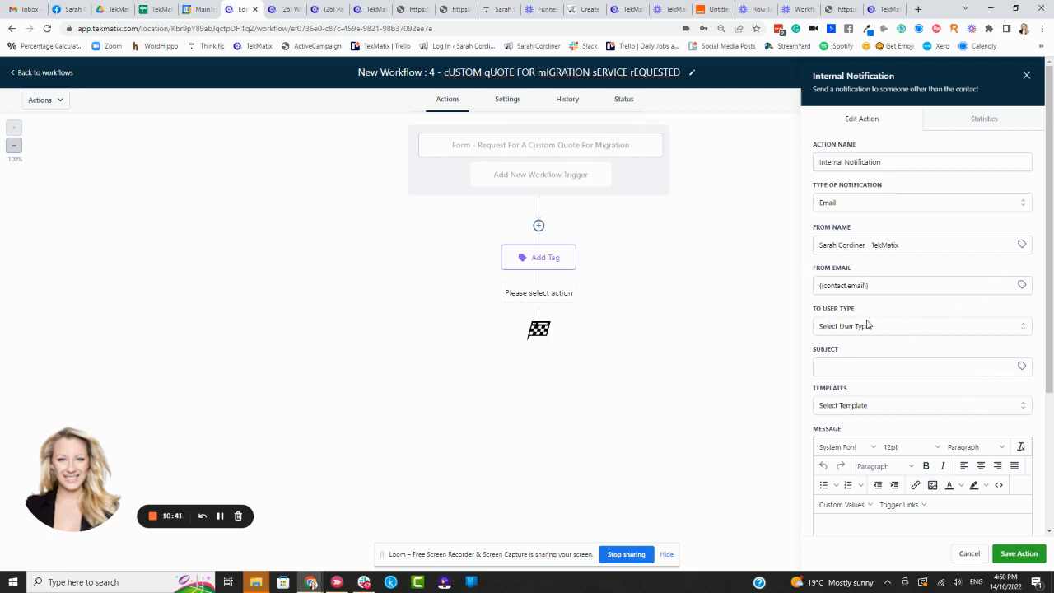
Step: Send the notification to a Particular User and pick the team member who handles the quotes
left_click(875, 327)
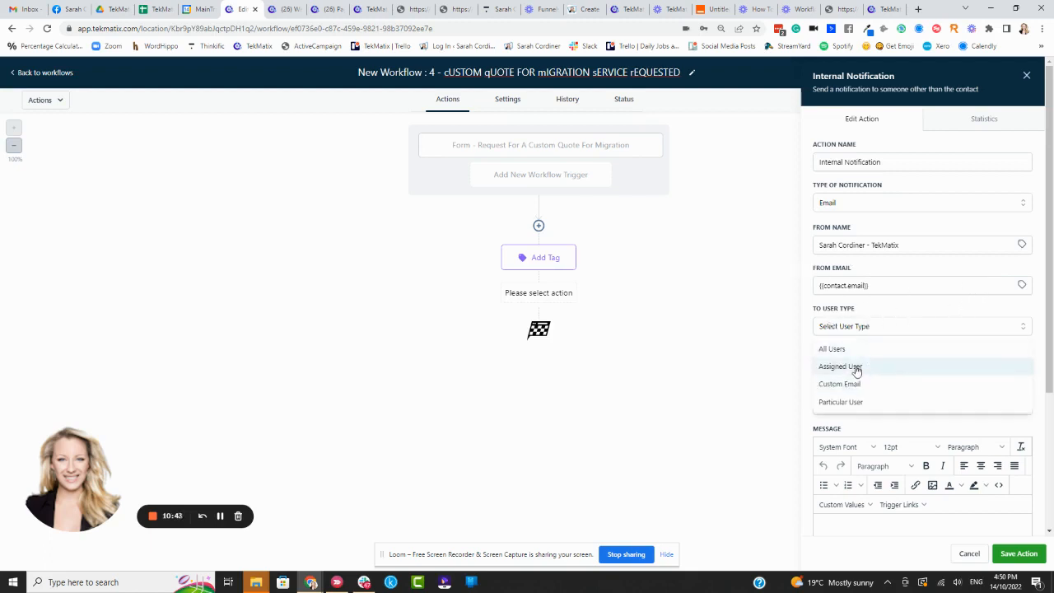
left_click(856, 368)
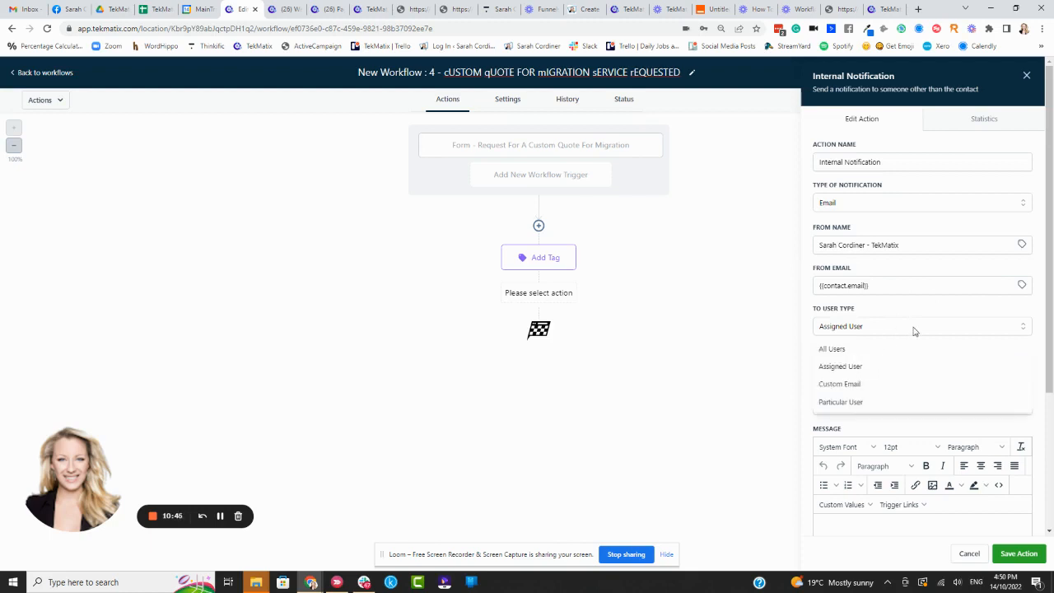
left_click(866, 401)
left_click(866, 368)
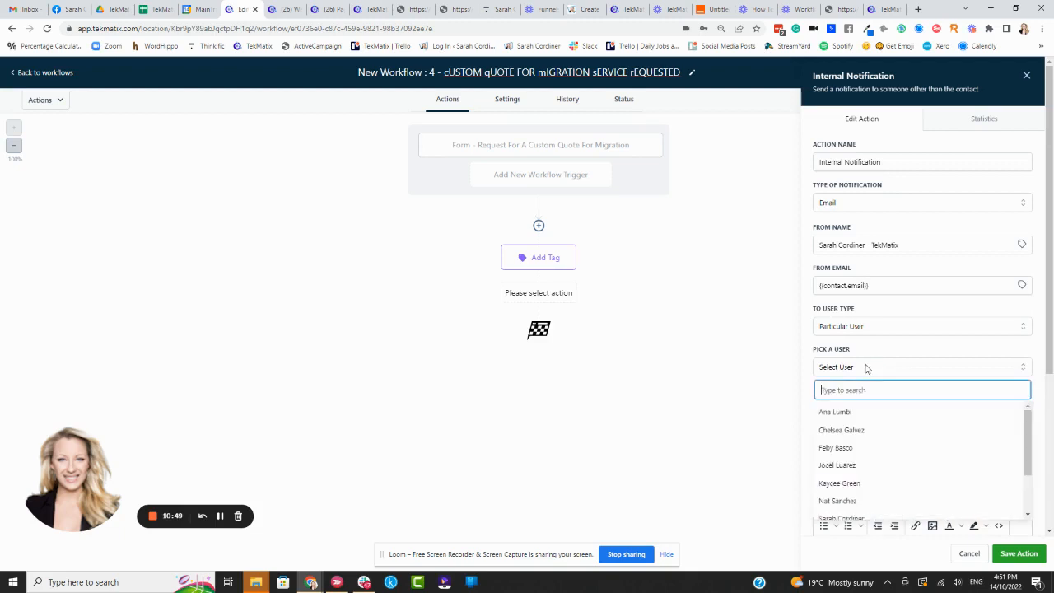
left_click(853, 449)
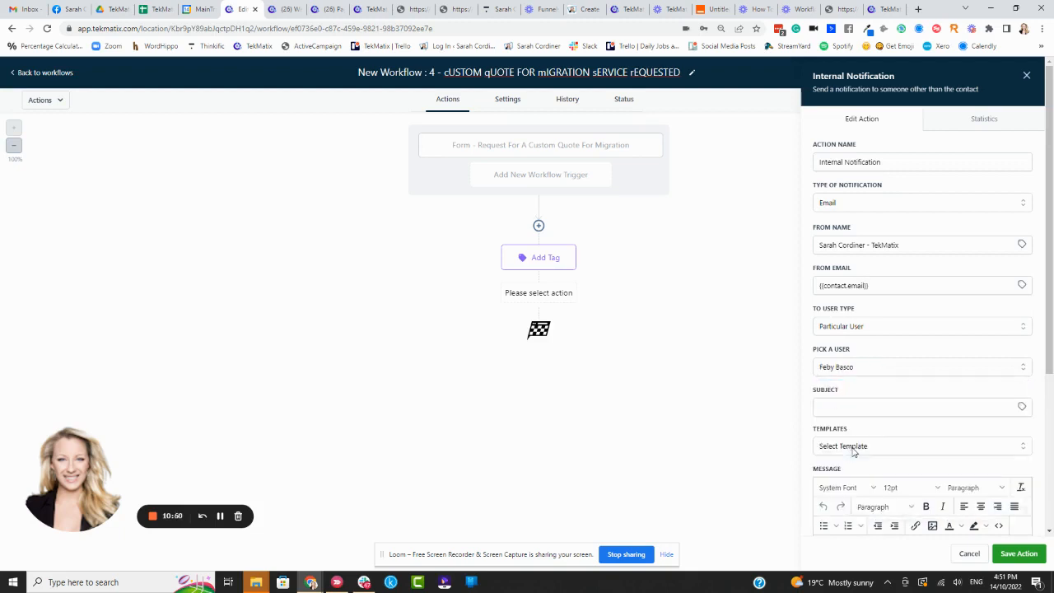
Step: Enter the email subject "Please send a quote for migration service"
left_click(851, 408)
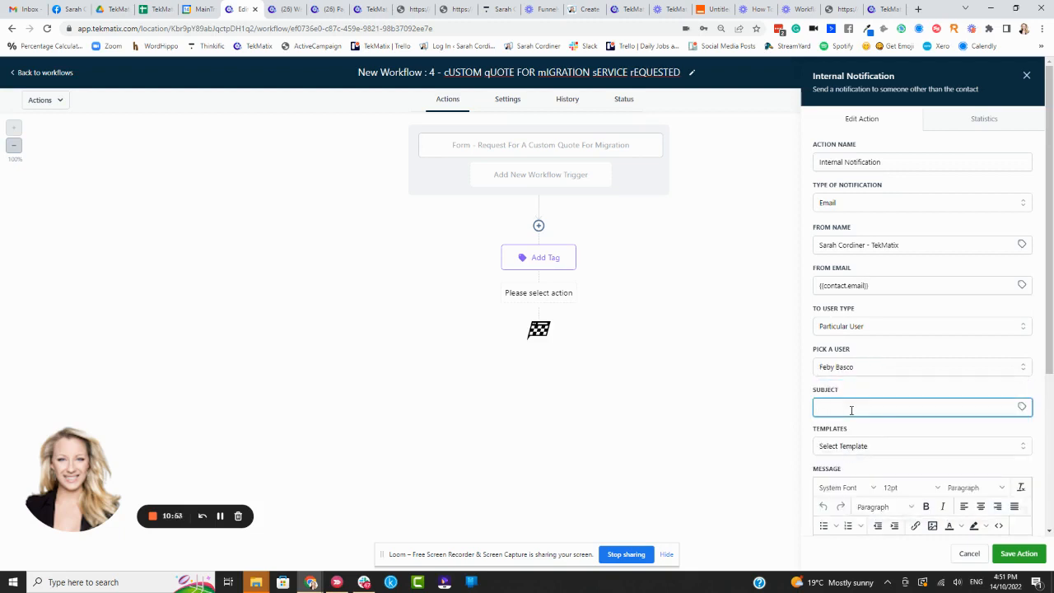
type("Please send a quote for migration service")
left_click(895, 387)
Step: Begin the message with a greeting to the recipient and "This client has requested a quote for a migration service."
scroll(898, 365, "down", 2)
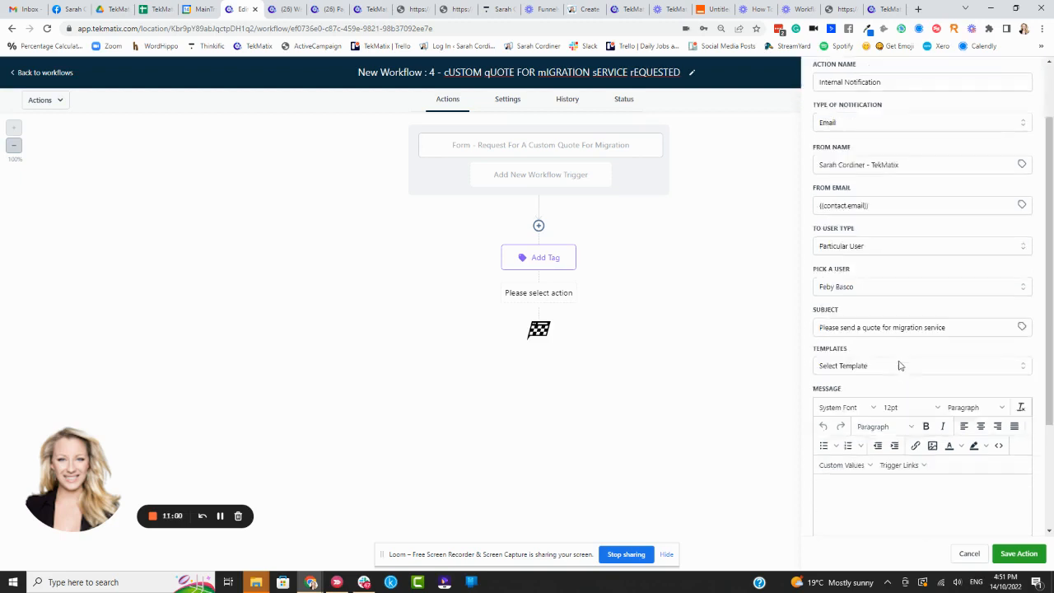
left_click(854, 418)
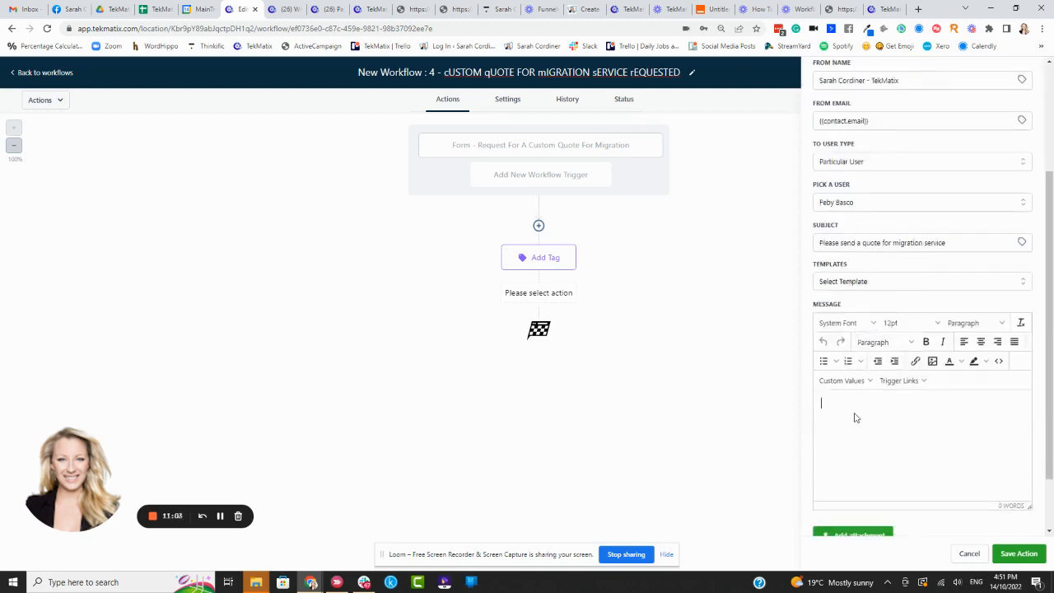
type("Hi Feby,  ")
type("This")
type(" client has ")
type("requested a quote for a migration service.")
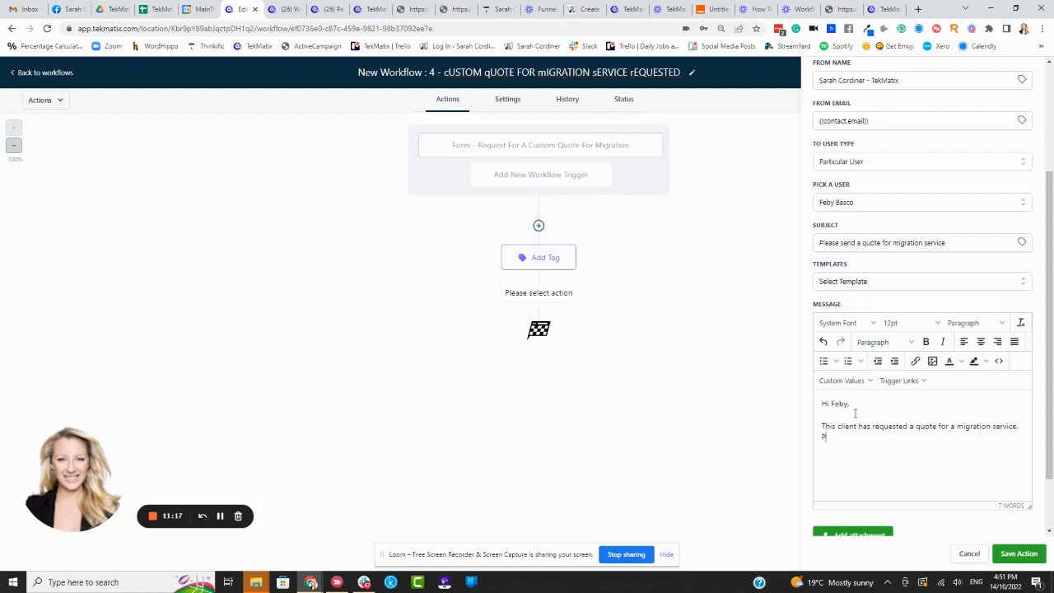
Step: Add the line "Please send an invoice from Xero." to the message below the quote request sentence
type("lease send an email from")
left_click(895, 435)
key("BackSpace")
key("BackSpace")
key("BackSpace")
key("BackSpace")
key("BackSpace")
key("BackSpace")
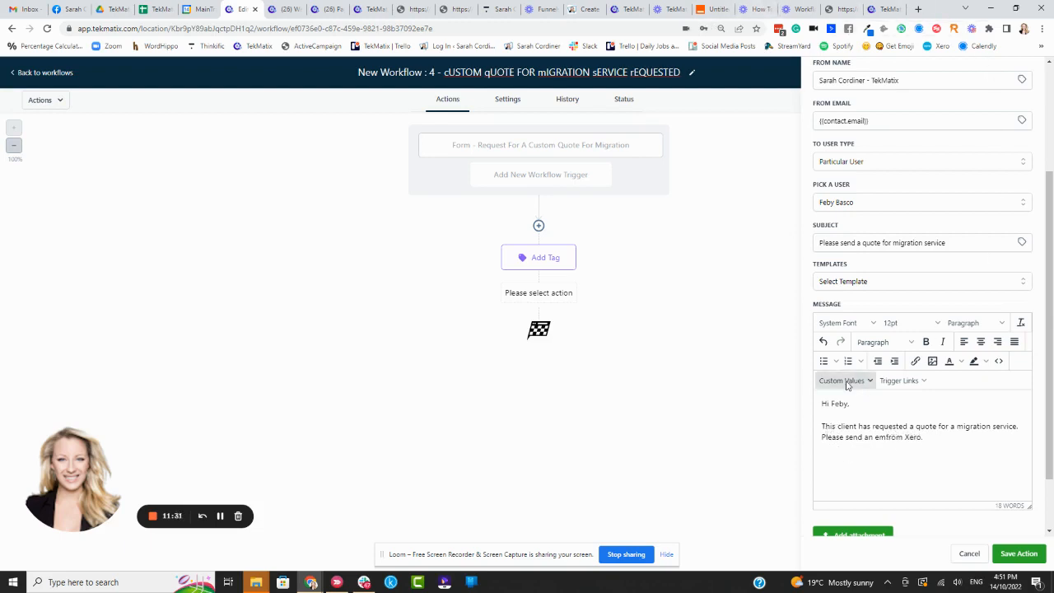
type("invoice")
left_click(220, 515)
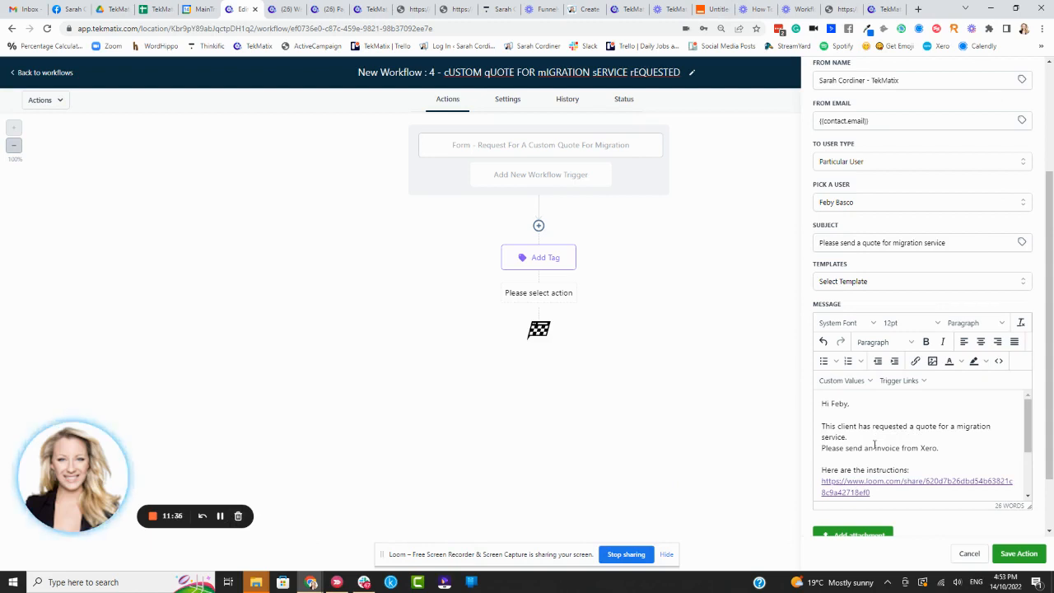
Step: Review the notification's recipient settings and the greeting and instructions in its message
double_click(859, 405)
scroll(869, 264, "up", 1)
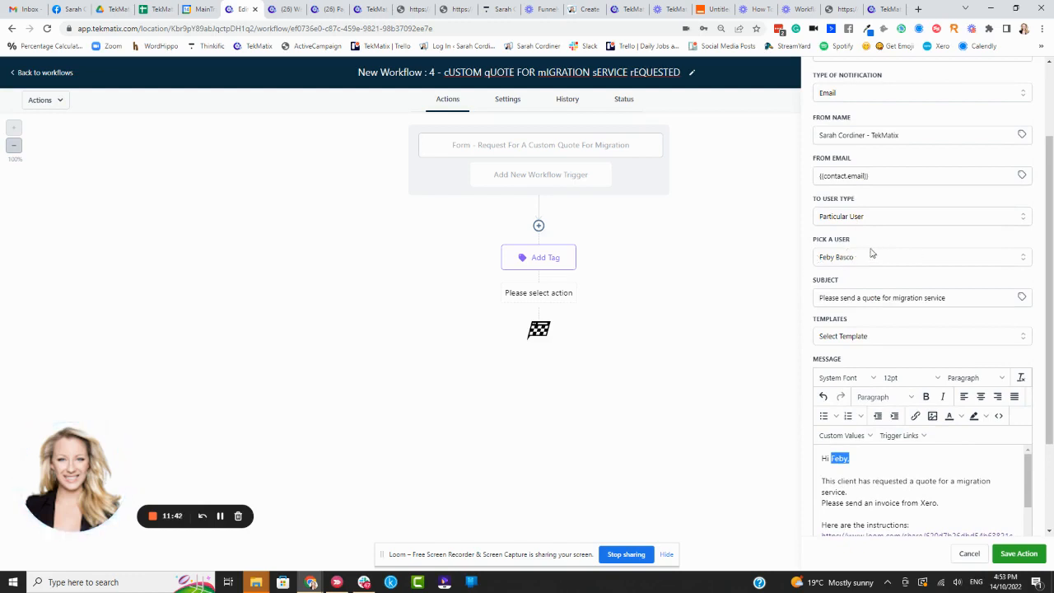
scroll(914, 297, "down", 1)
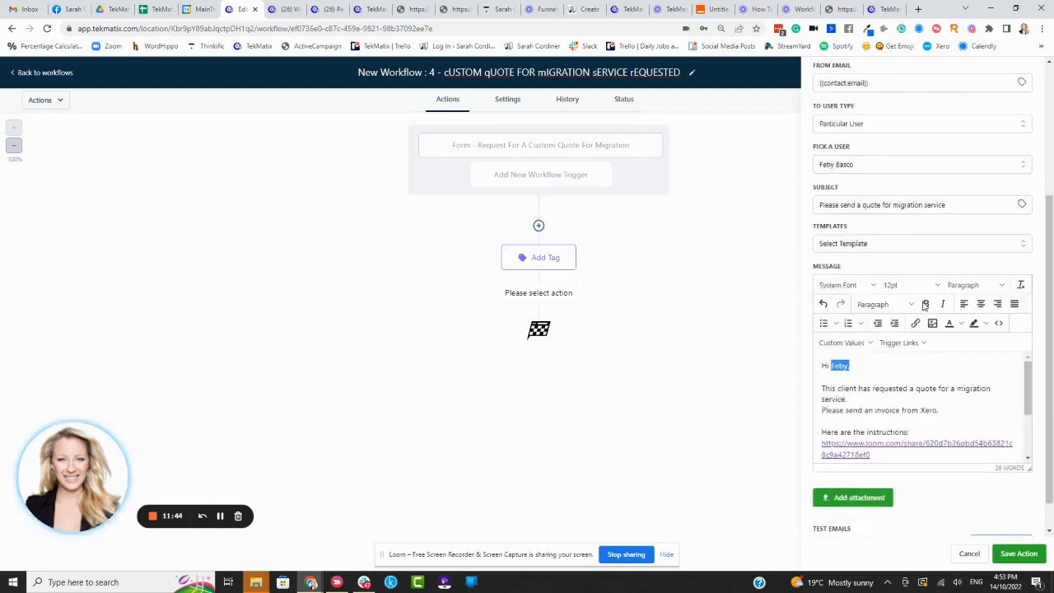
scroll(896, 372, "down", 2)
scroll(895, 374, "up", 2)
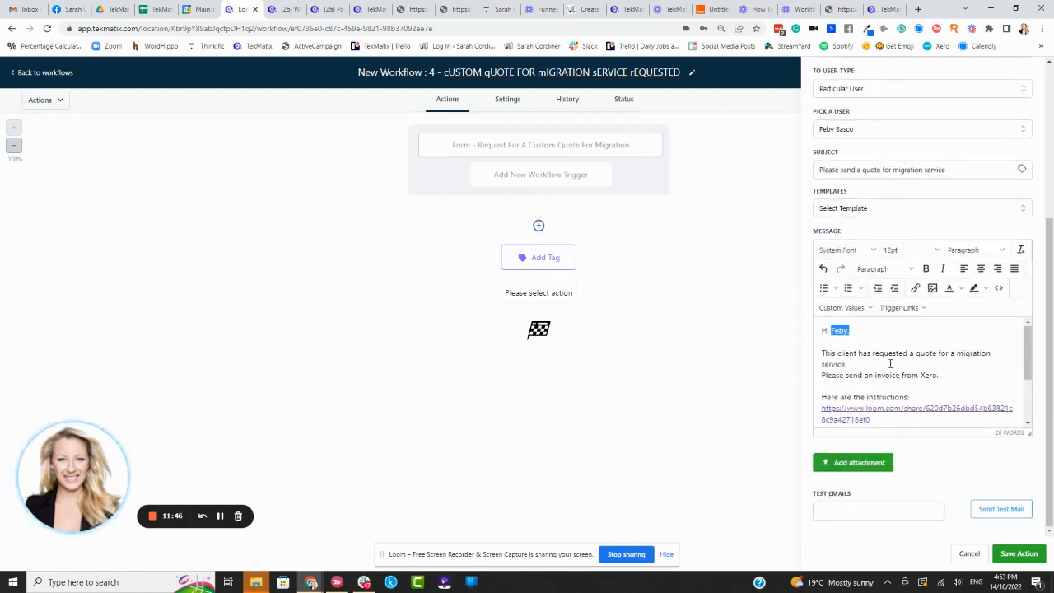
left_click(862, 330)
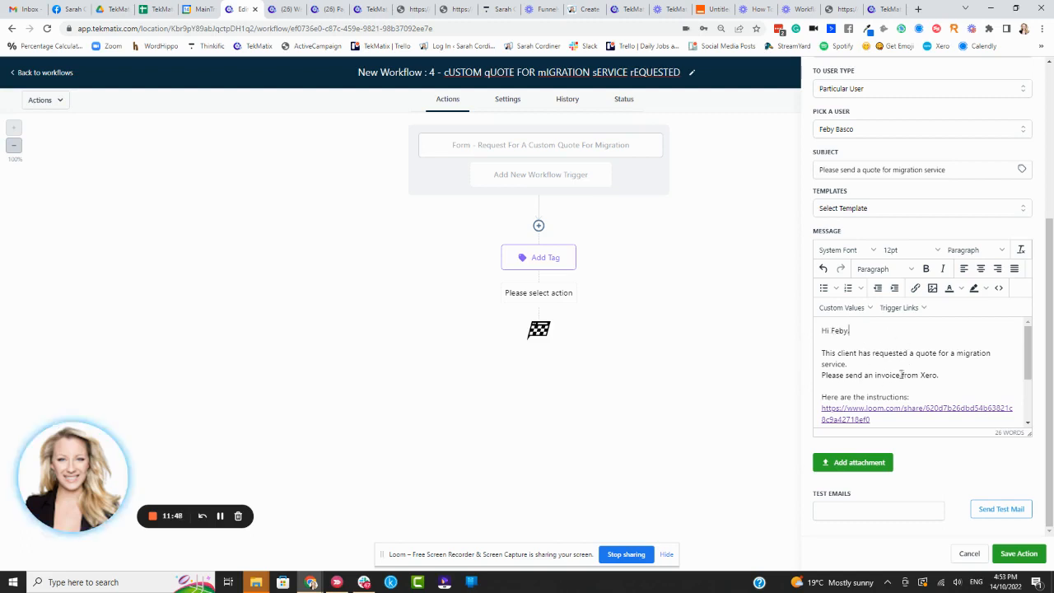
Step: Correct the misspelled first word of the message's last line so it reads "Details for quote:"
scroll(900, 375, "down", 1)
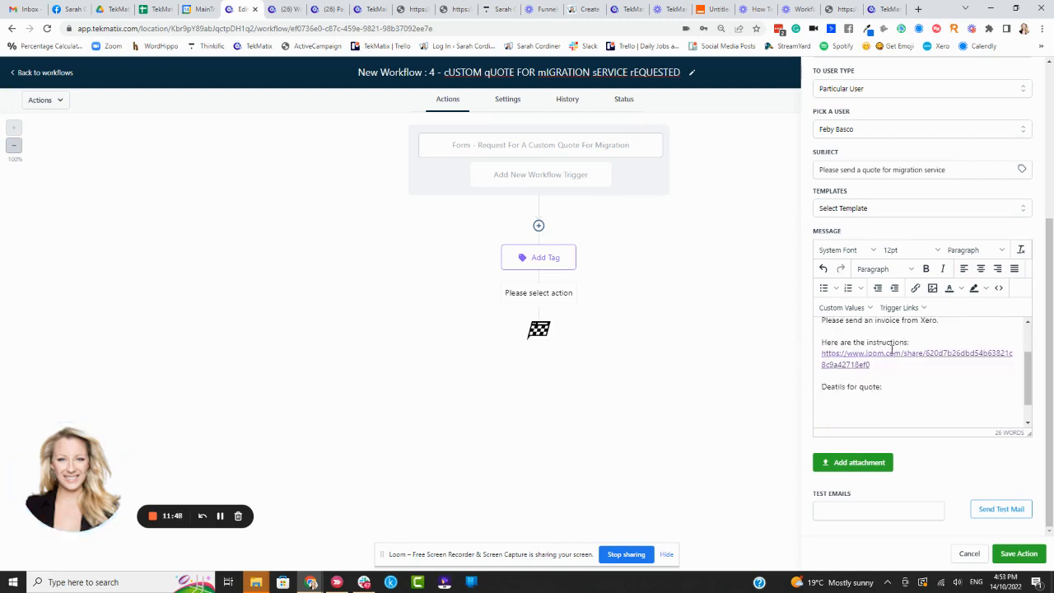
left_click(838, 394)
left_click(846, 387)
key("BackSpace")
key("BackSpace")
key("BackSpace")
type("tai")
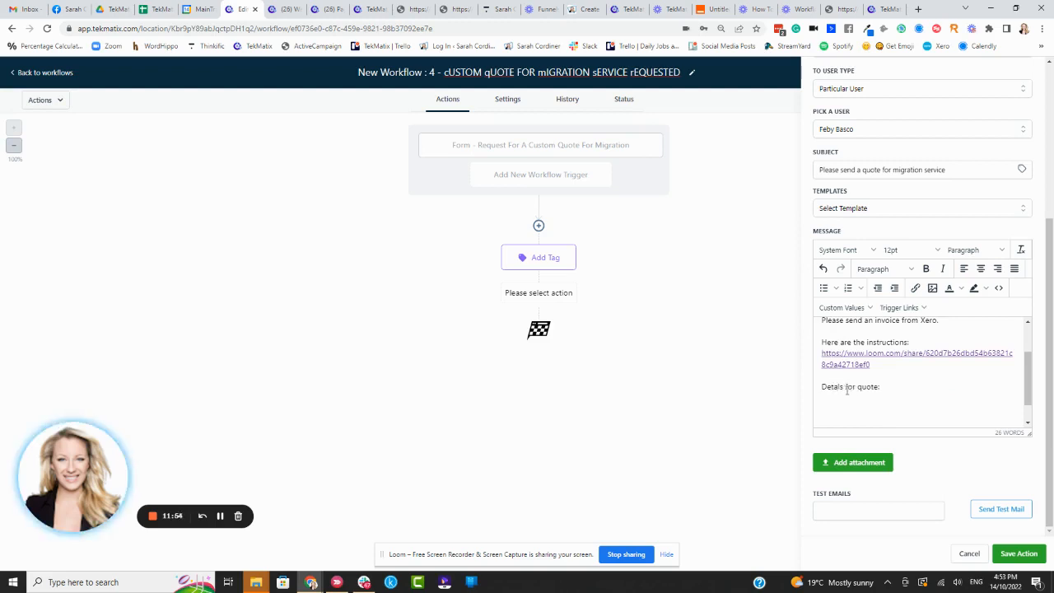
type("i")
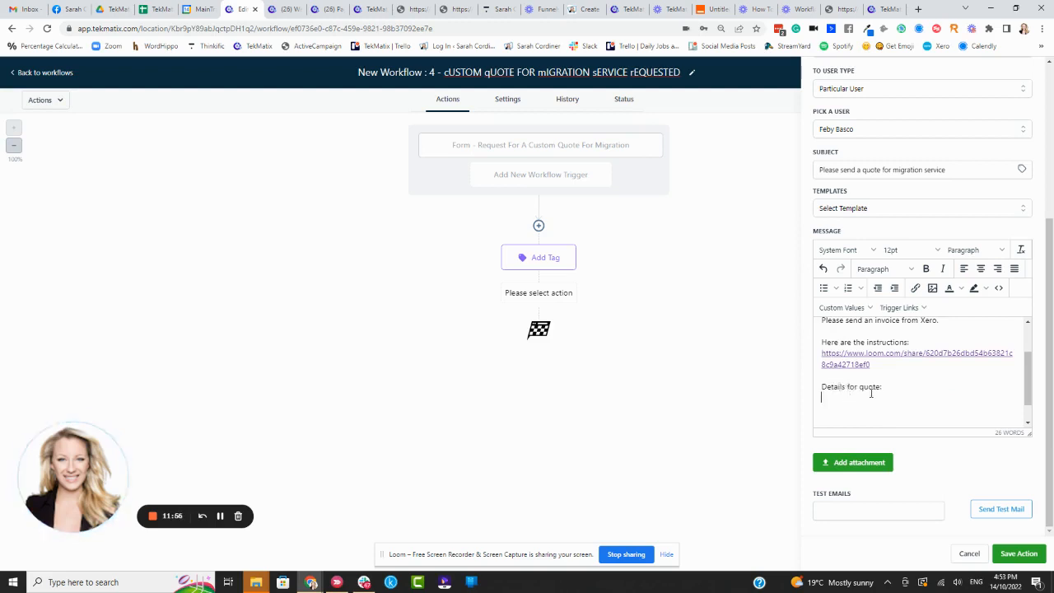
Step: Start a bulleted list under "Details for quote:" and insert the contact custom field "How many calendar appointment bookings do you need set up?"
left_click(823, 287)
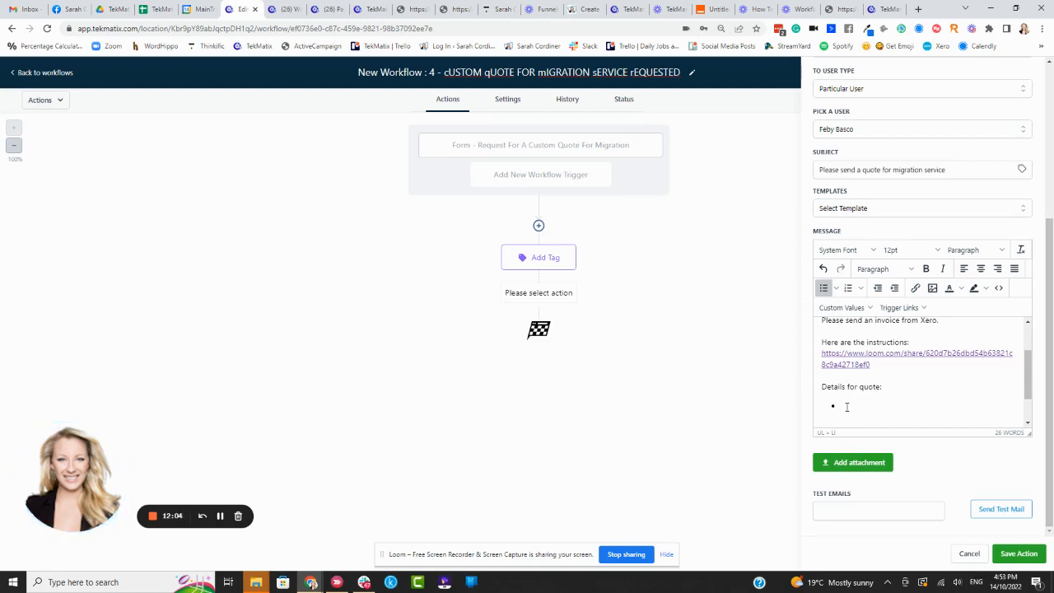
left_click(848, 307)
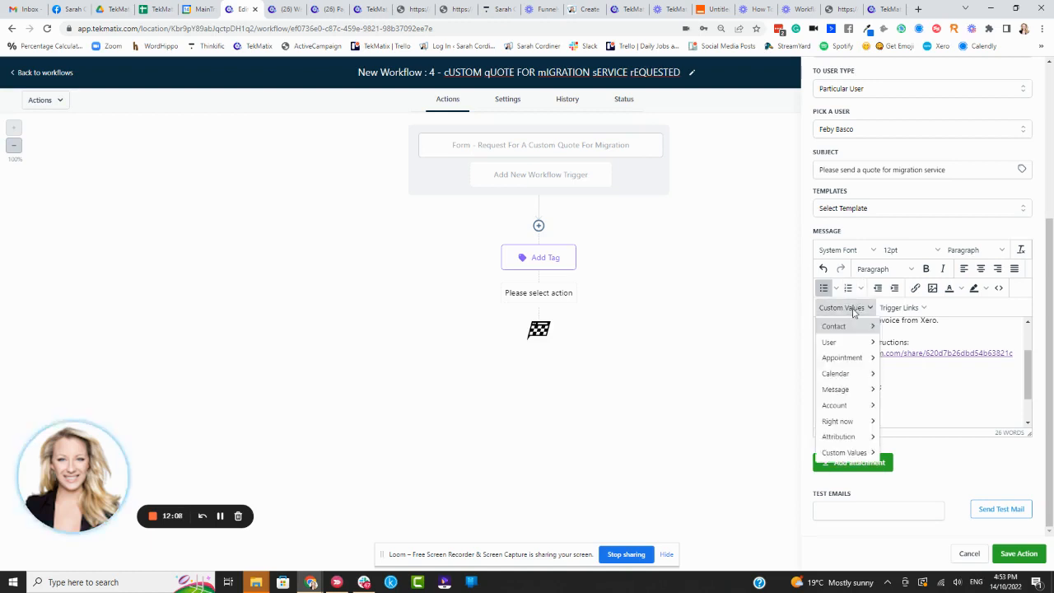
mouse_move(853, 330)
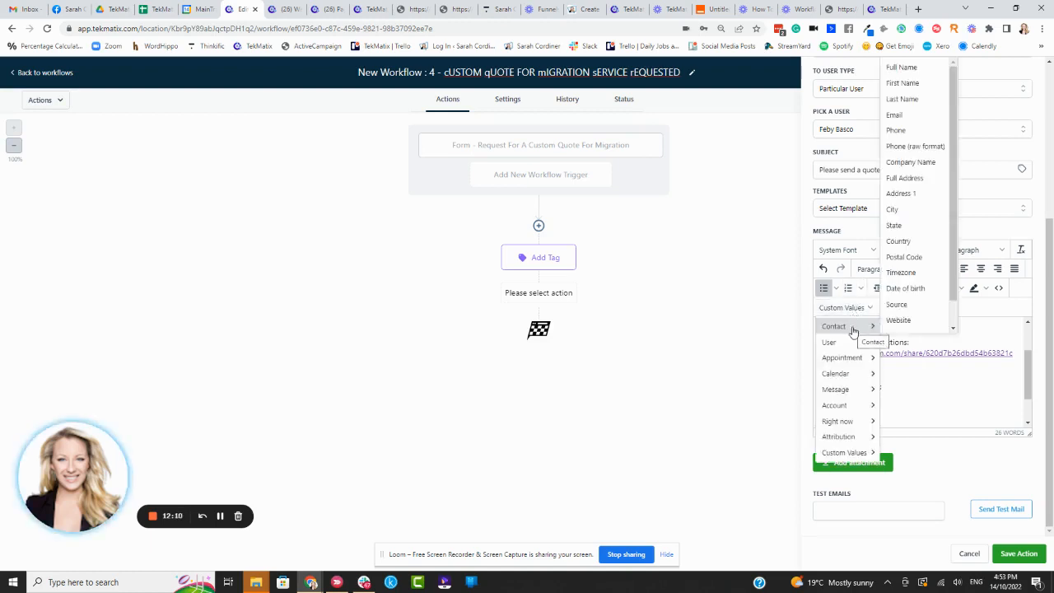
scroll(922, 300, "down", 2)
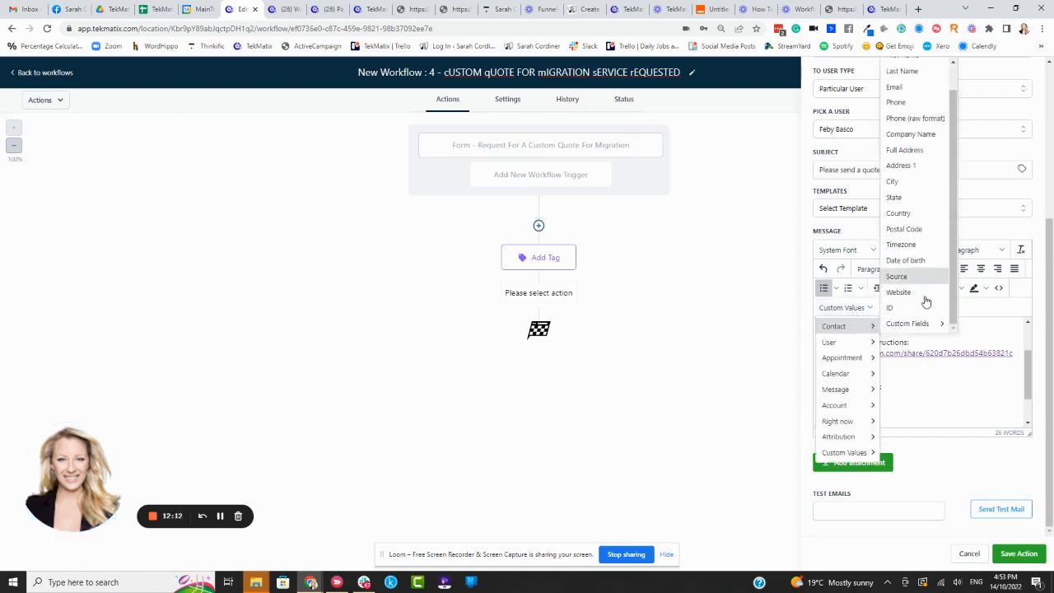
mouse_move(925, 326)
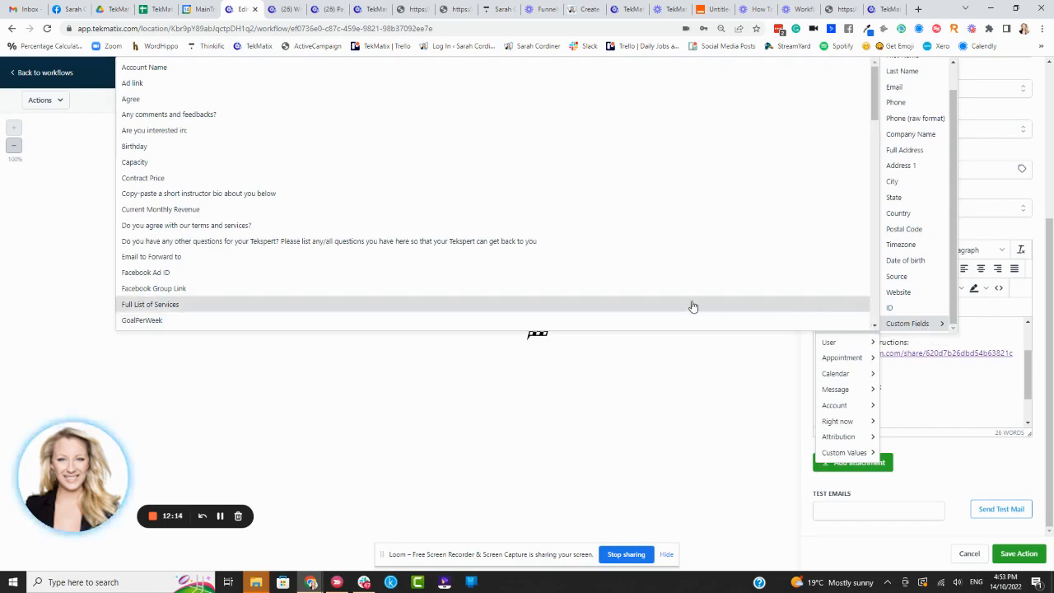
scroll(461, 189, "down", 5)
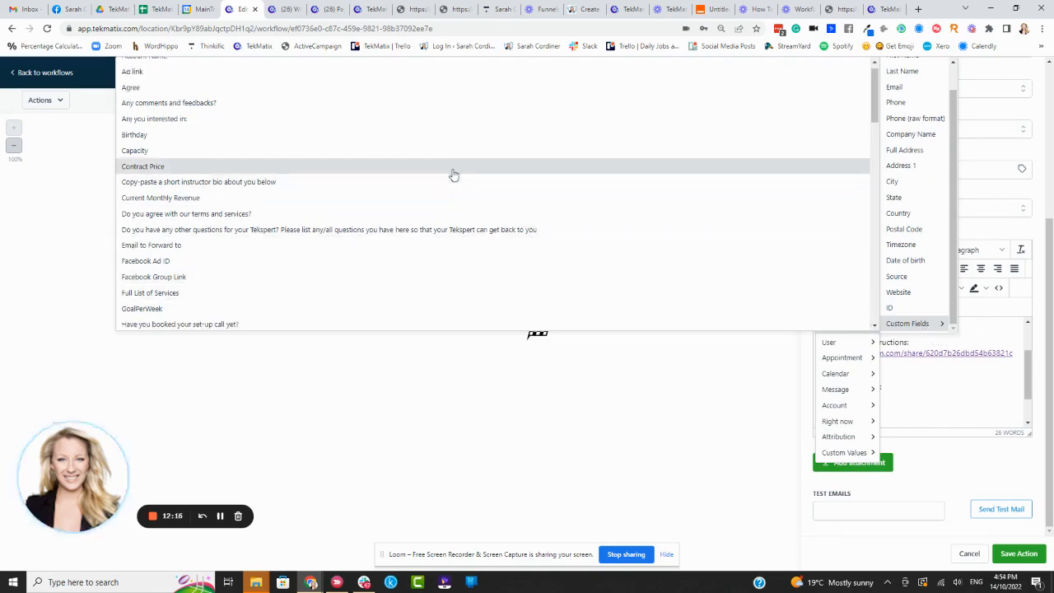
scroll(453, 180, "down", 3)
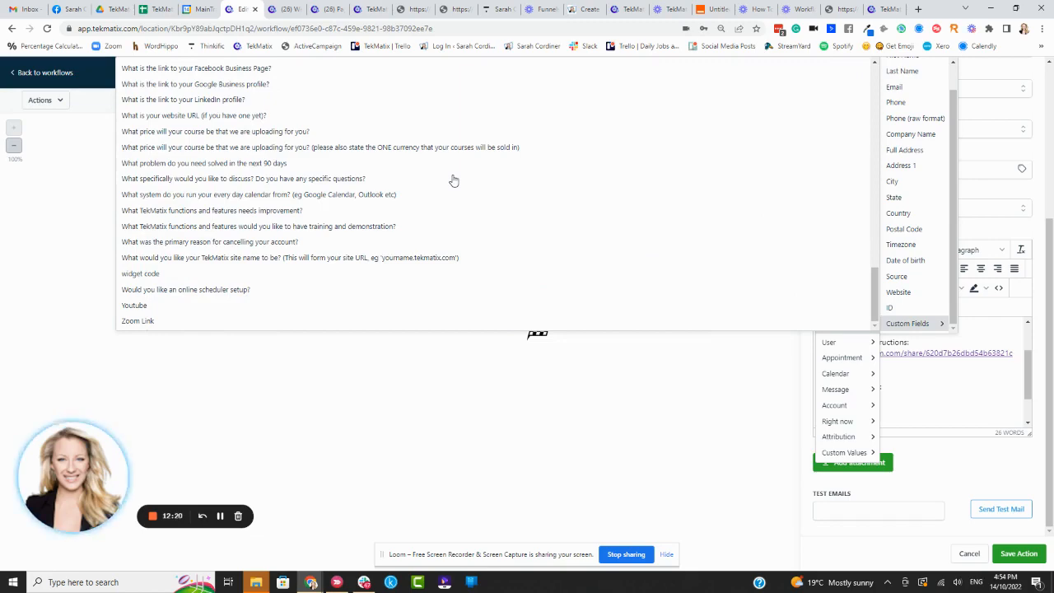
scroll(456, 181, "up", 1)
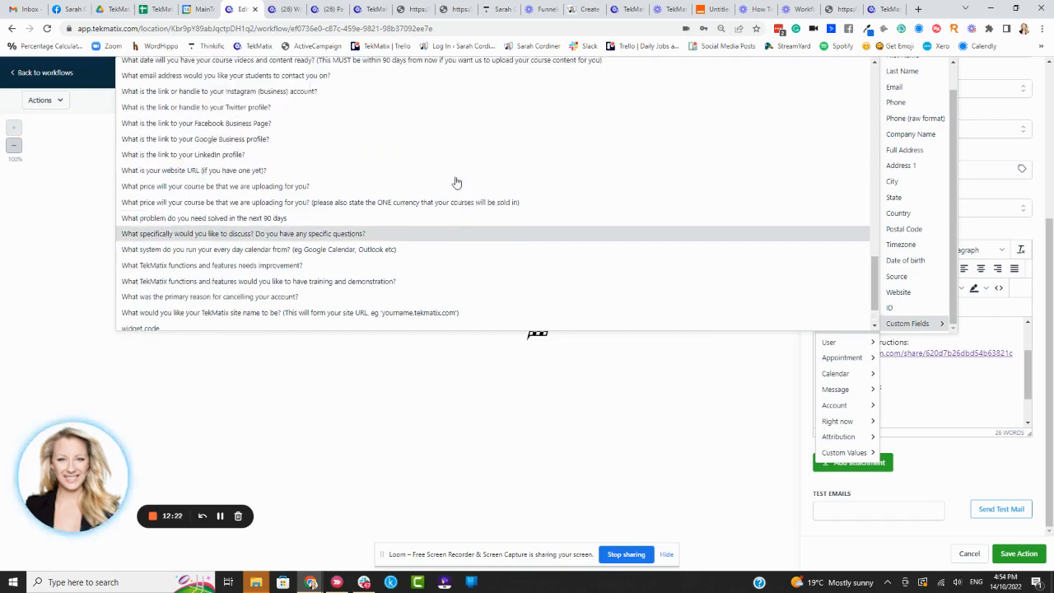
scroll(456, 181, "up", 5)
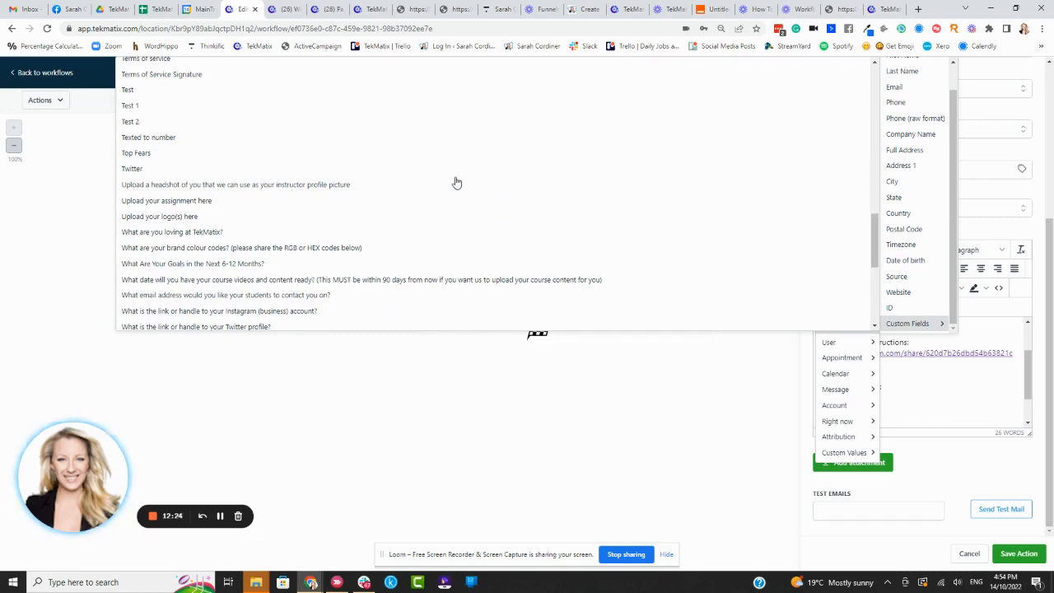
scroll(457, 181, "up", 15)
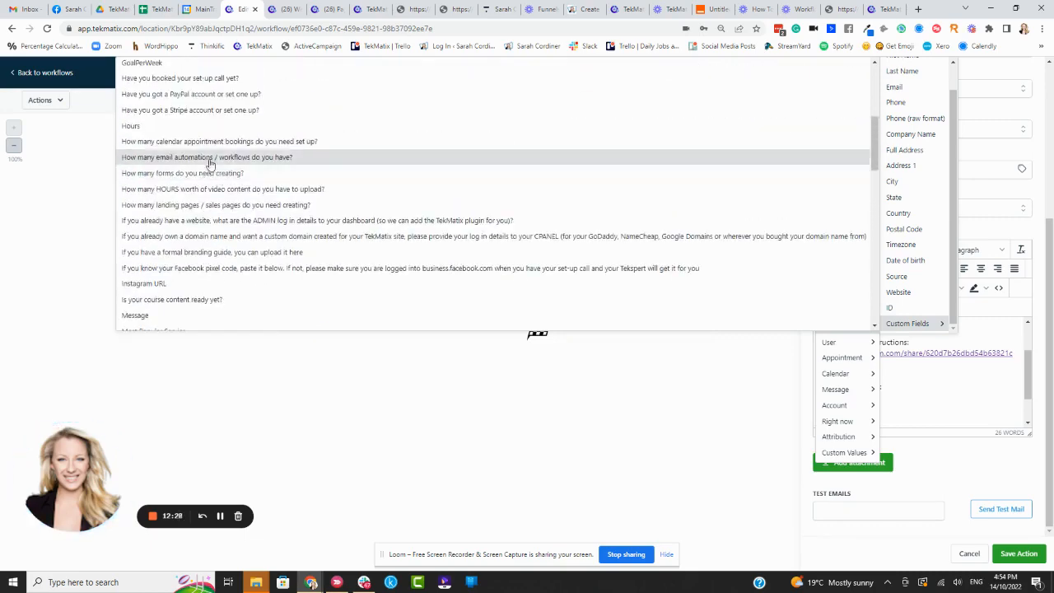
left_click(204, 142)
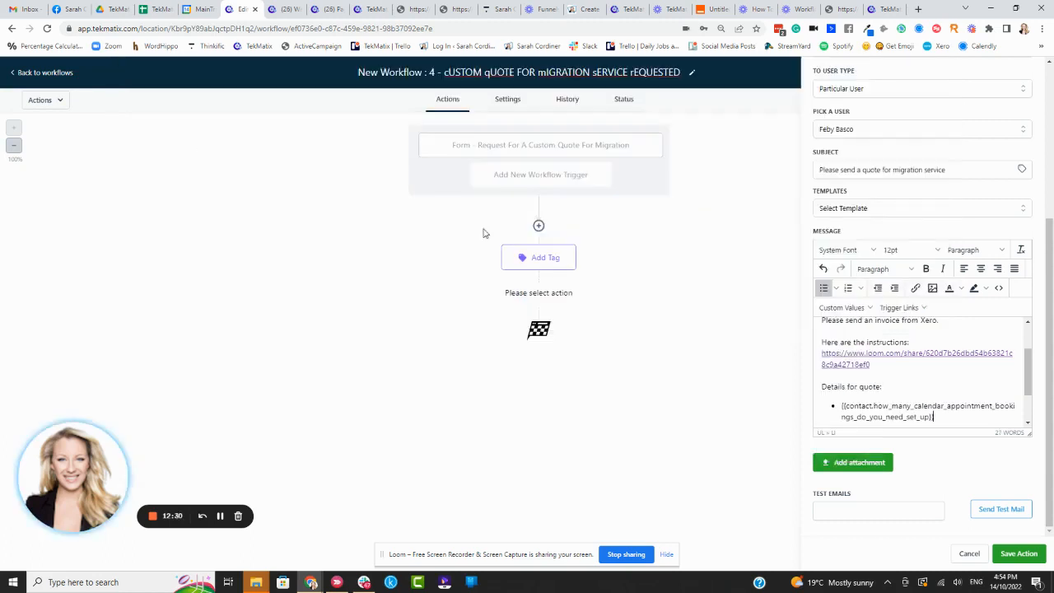
Step: Label the first bullet's inserted field with "How many calendar appointments:" in front of the placeholder
scroll(922, 370, "down", 2)
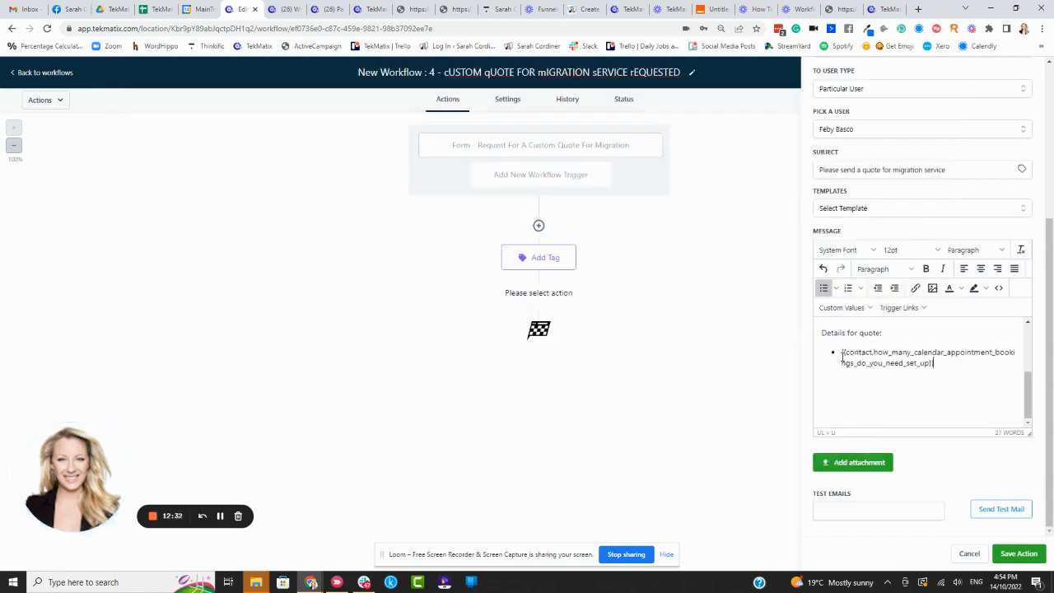
type("How many ")
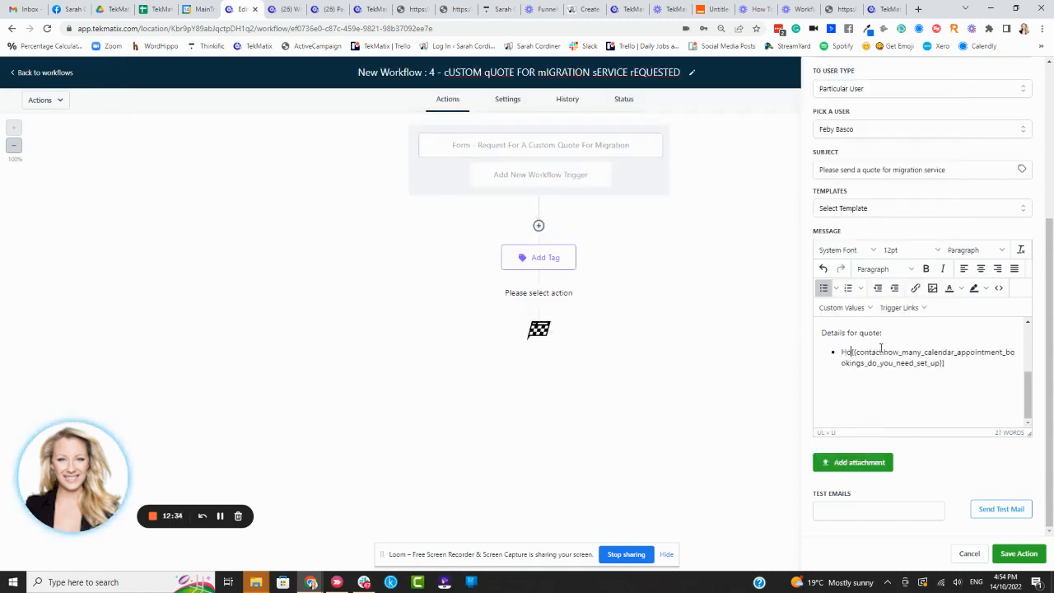
type("calendar ")
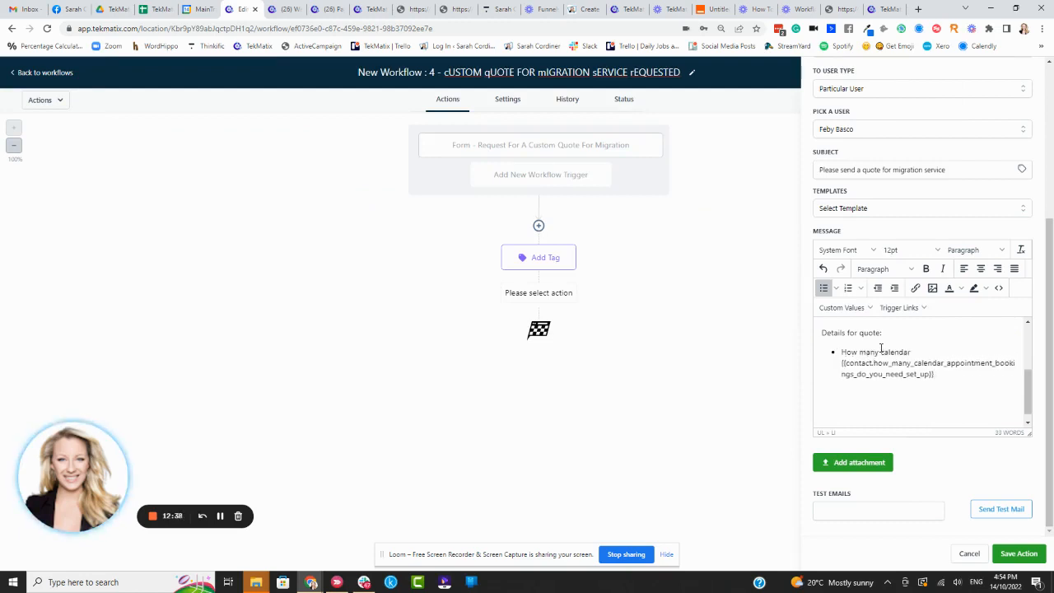
type("appointments")
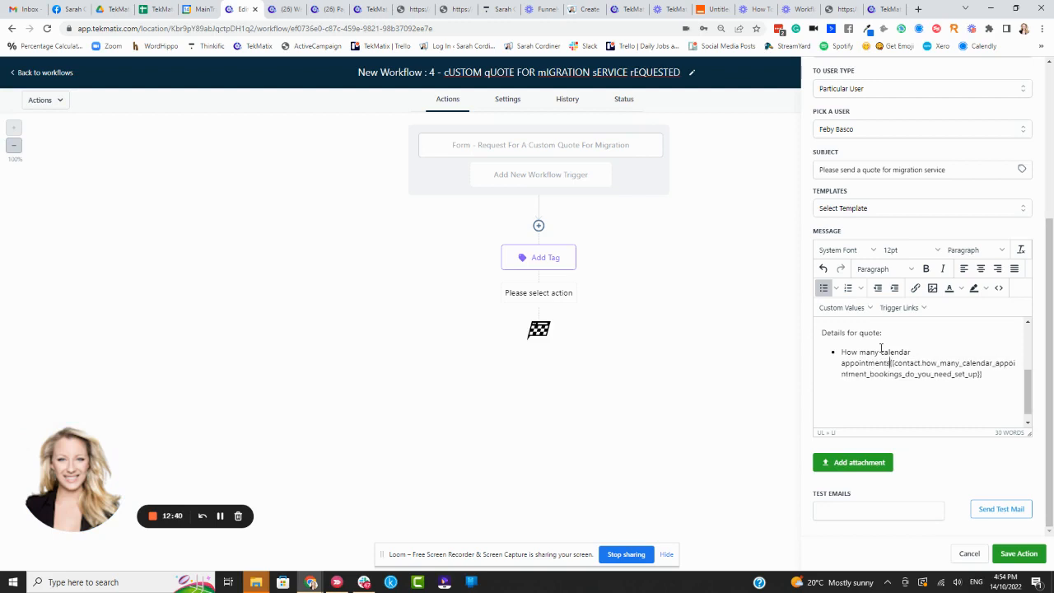
type(":")
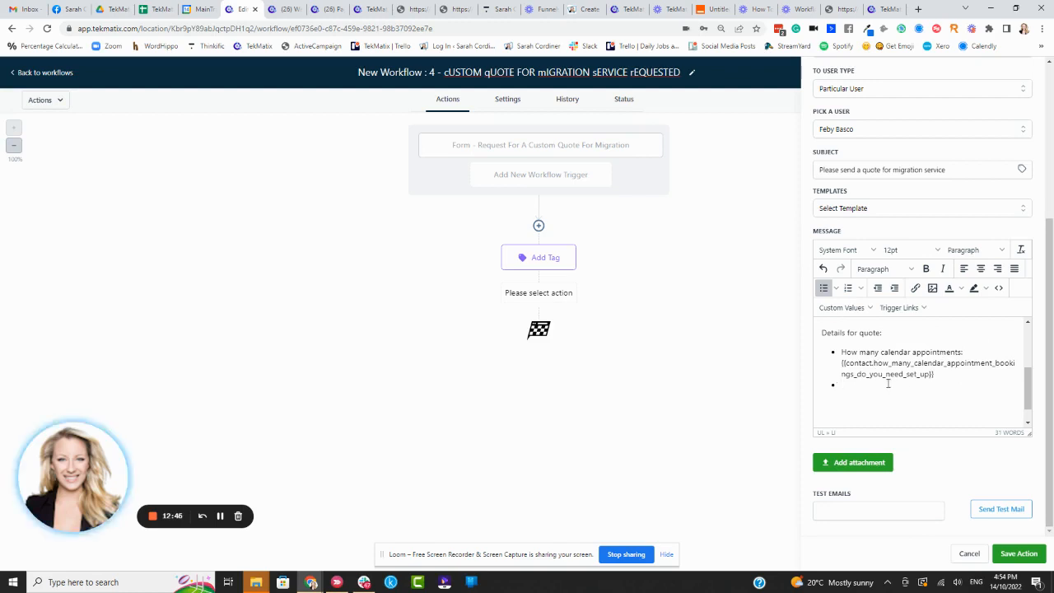
Step: Insert the contact custom field "How many email automations / workflows do you have?" as the second bullet
scroll(902, 360, "up", 1)
scroll(879, 362, "down", 1)
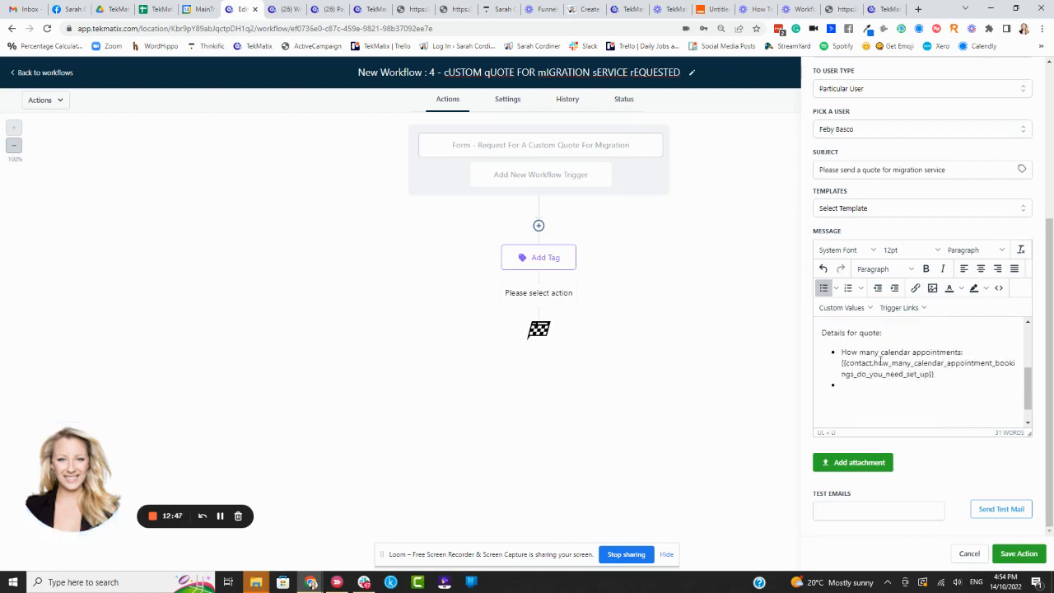
left_click(863, 309)
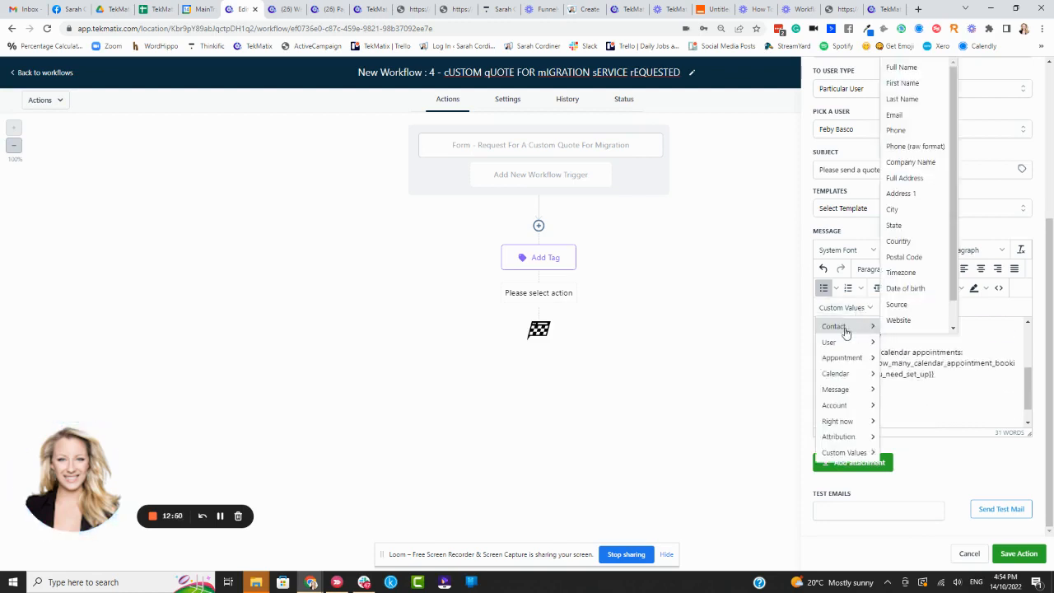
scroll(917, 314, "down", 1)
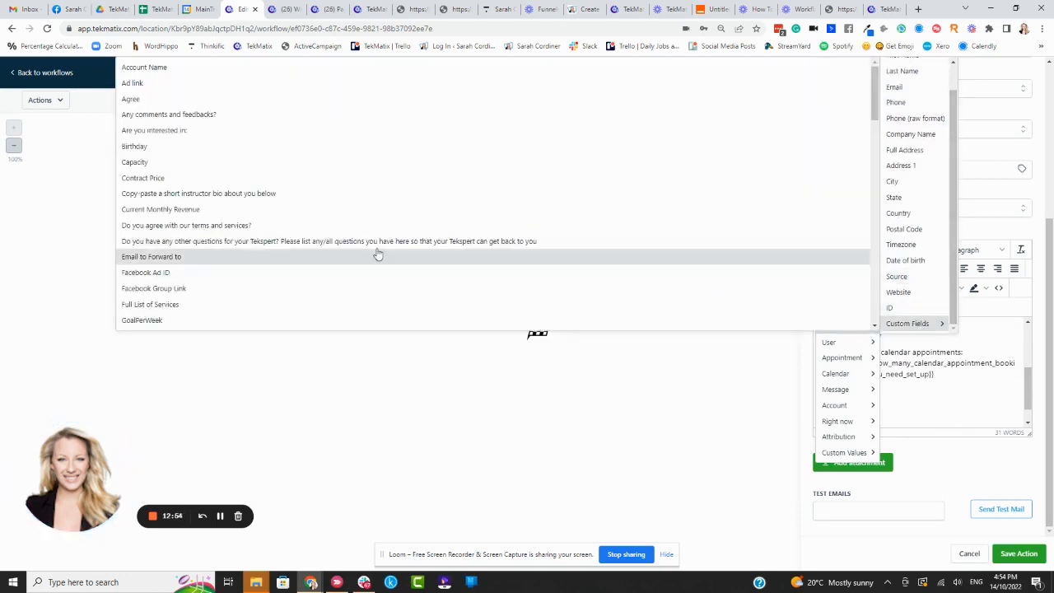
scroll(274, 148, "down", 3)
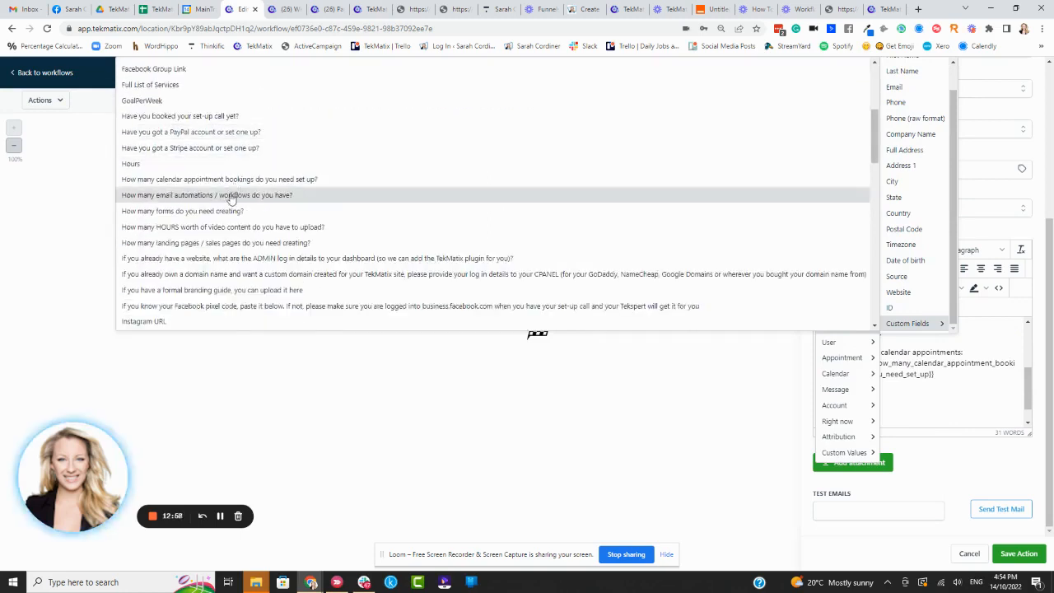
left_click(233, 195)
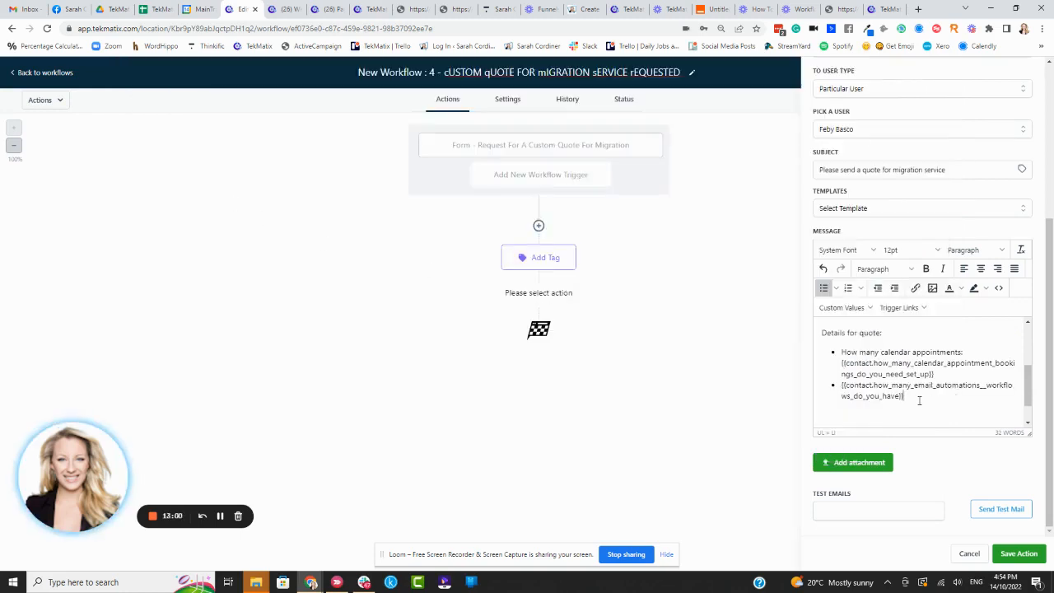
Step: Add an empty third bullet and label the second bullet's placeholder with "How many email automations:"
key("Return")
left_click(840, 384)
type("How many")
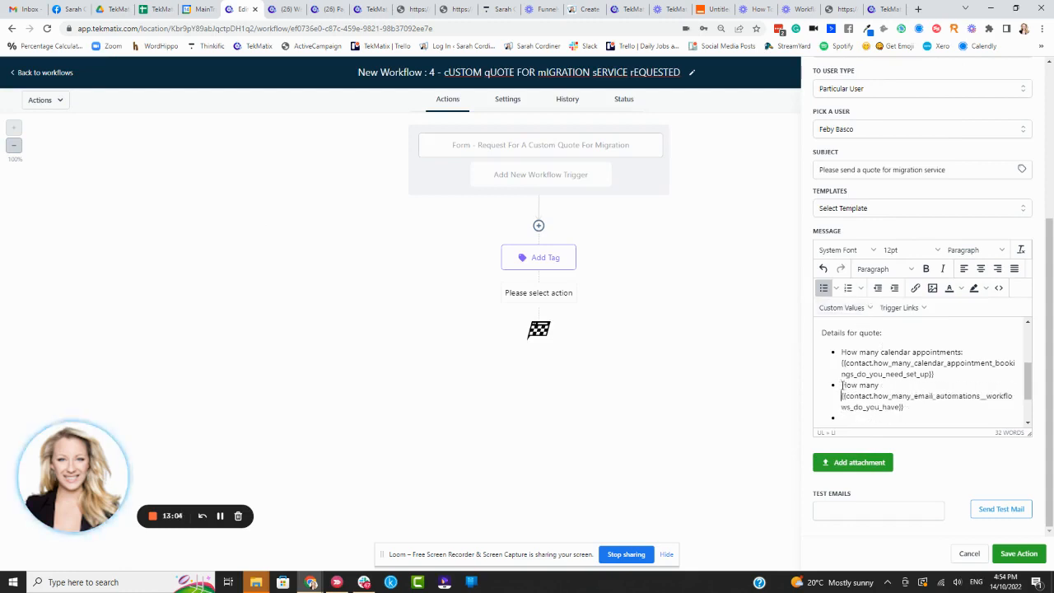
type(" email automat")
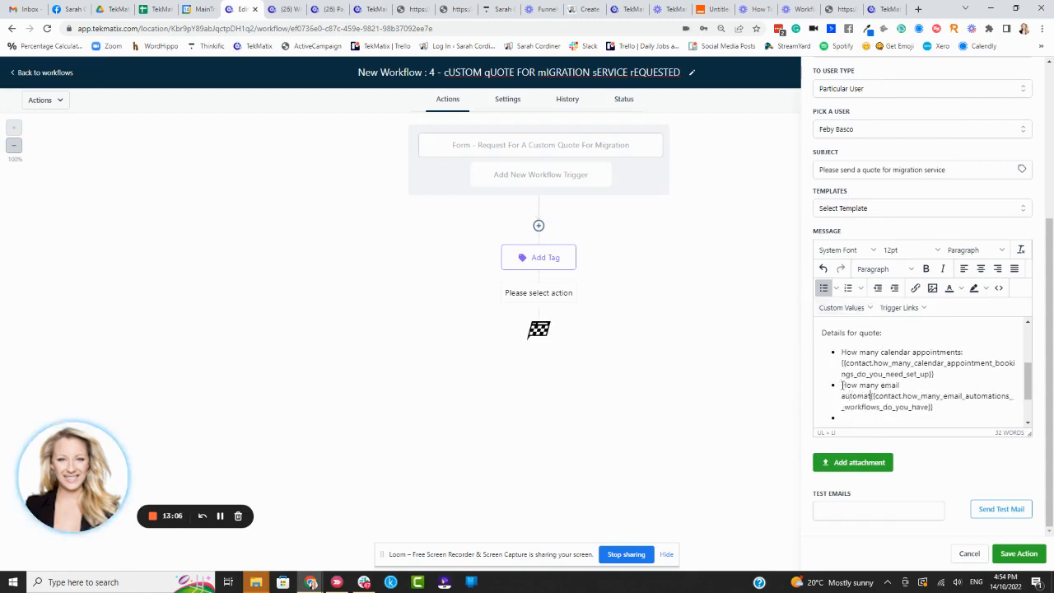
type("ions:")
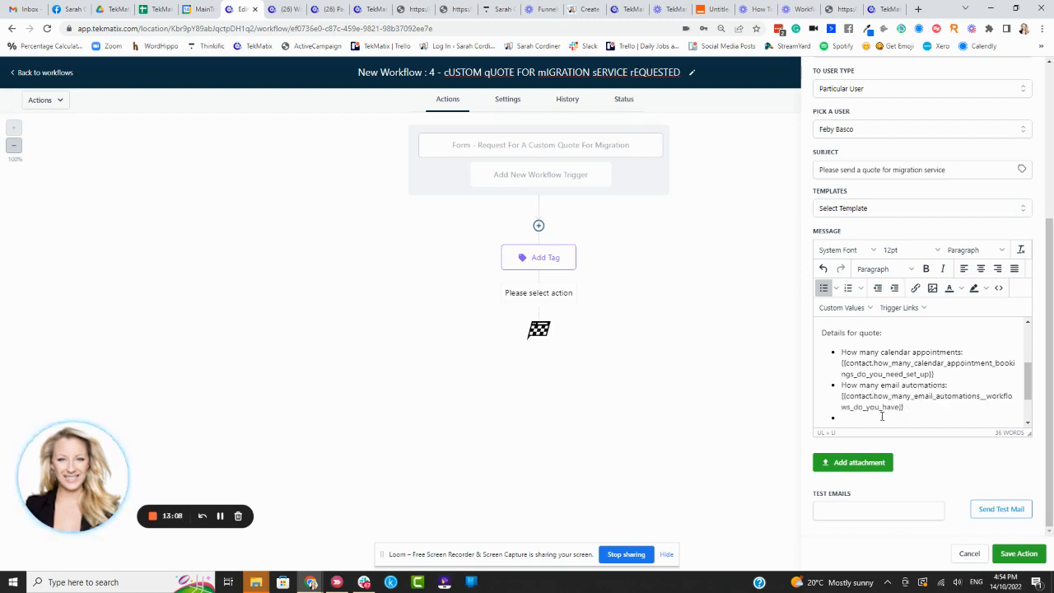
left_click(856, 308)
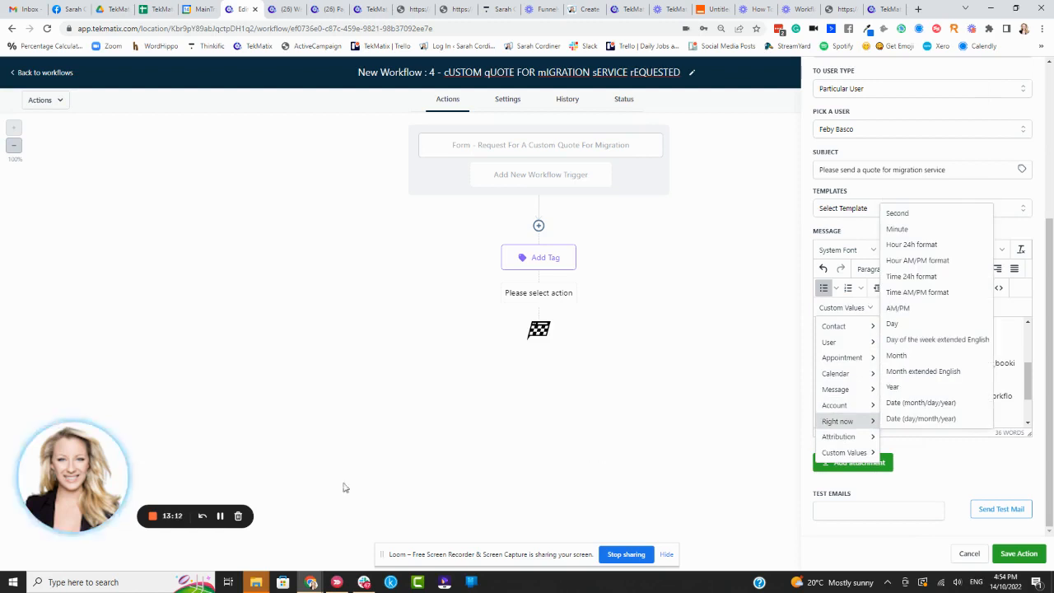
left_click(220, 515)
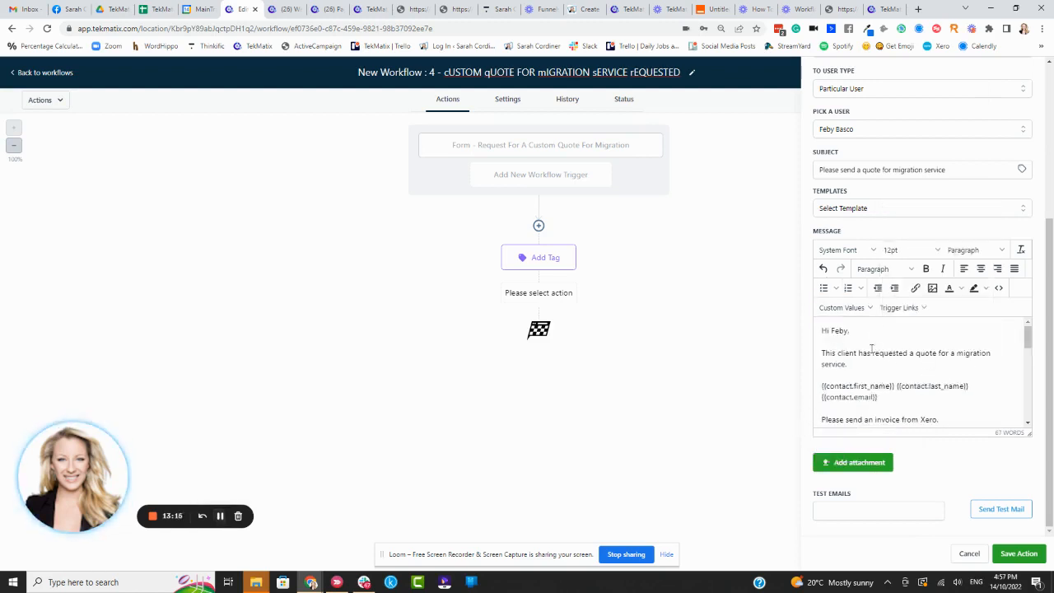
Step: Review the message's opening request, the contact name and email placeholders, and the invoice instructions
left_click_drag(916, 356, 982, 355)
left_click(932, 364)
scroll(905, 362, "down", 2)
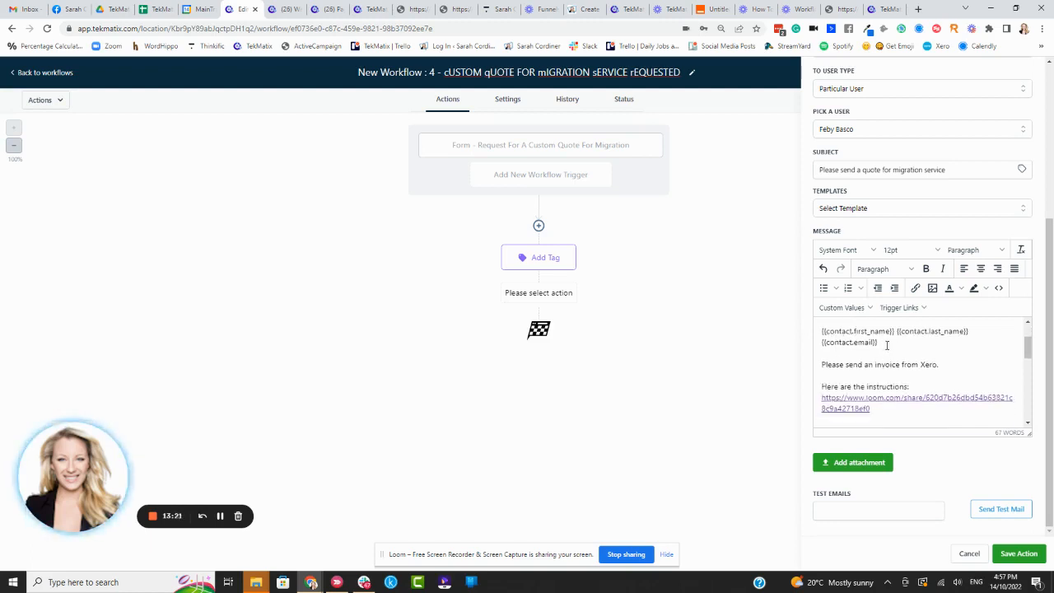
left_click_drag(887, 344, 820, 332)
left_click(850, 333)
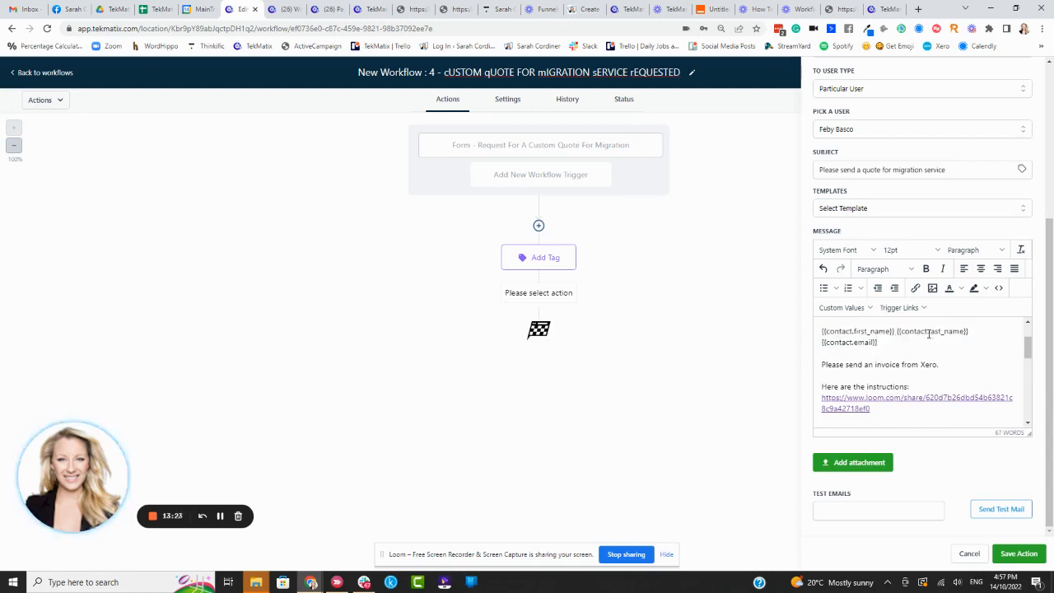
scroll(929, 346, "up", 2)
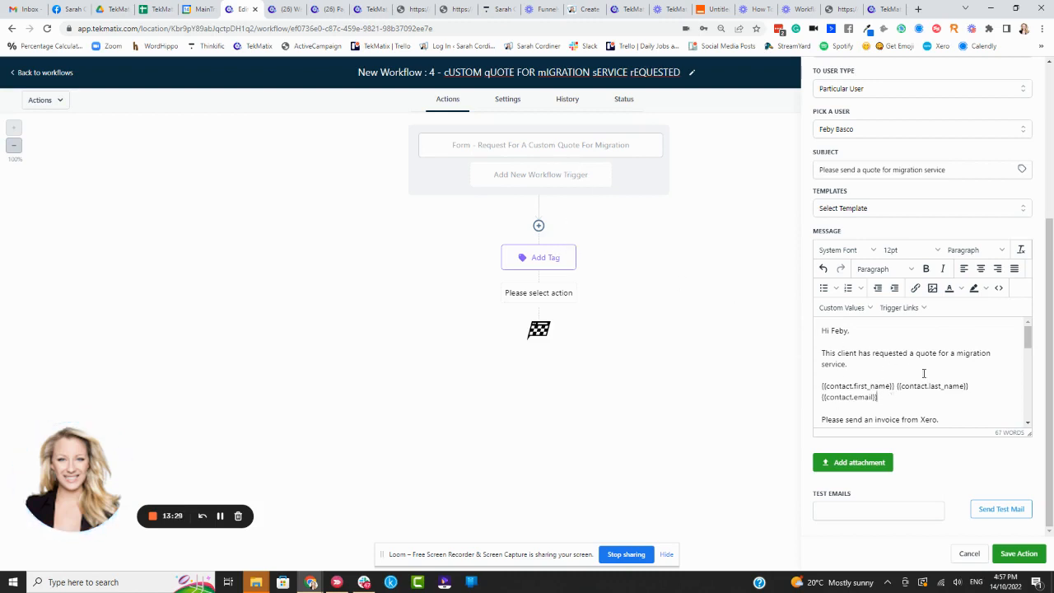
scroll(881, 378, "down", 1)
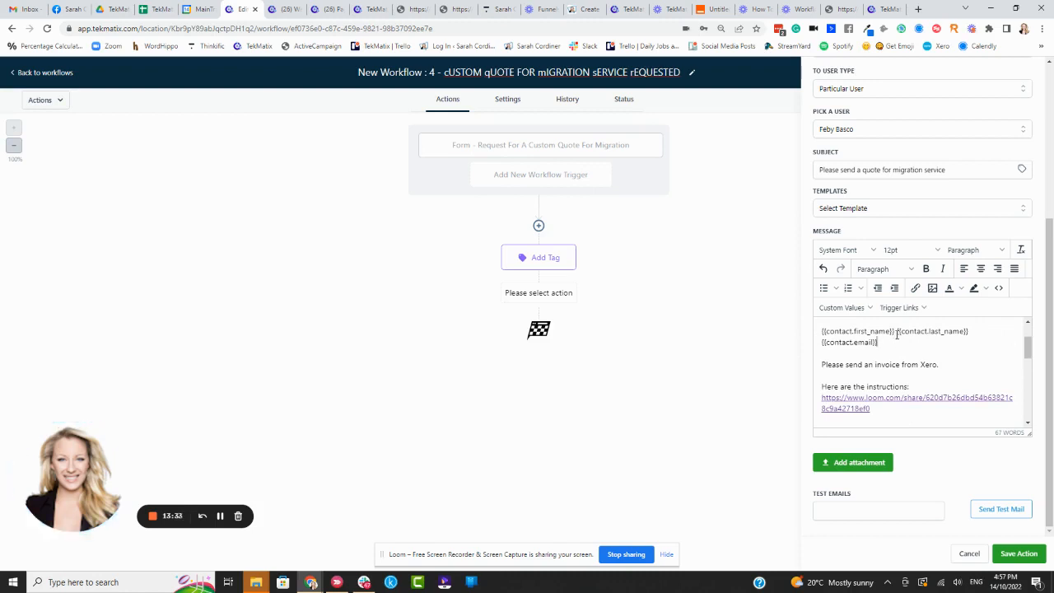
Step: Make the "Details for quote:" heading in the message bold
scroll(885, 337, "down", 1)
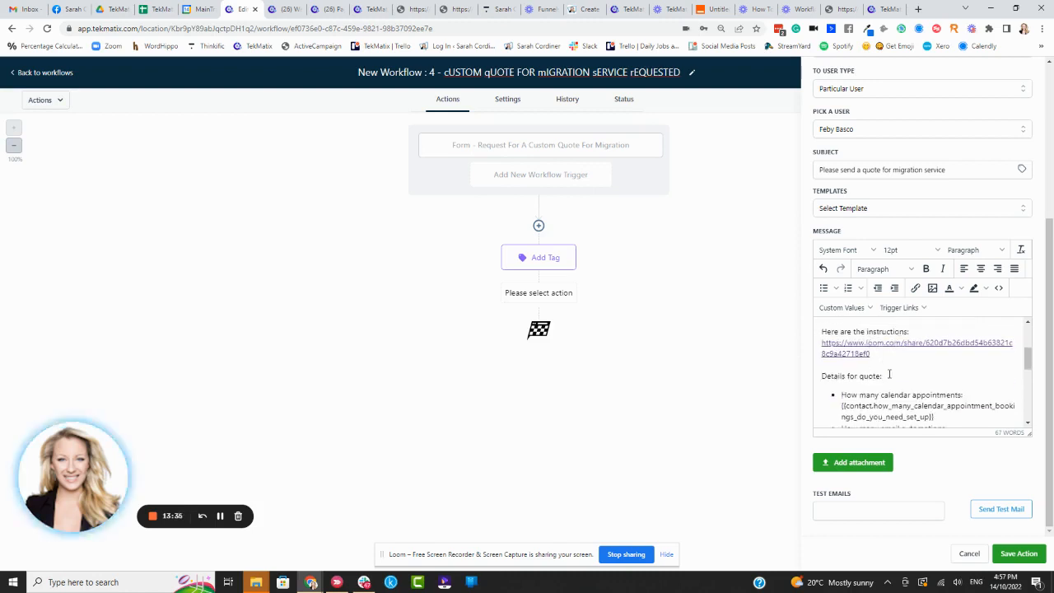
left_click_drag(883, 375, 811, 383)
key("ctrl+b")
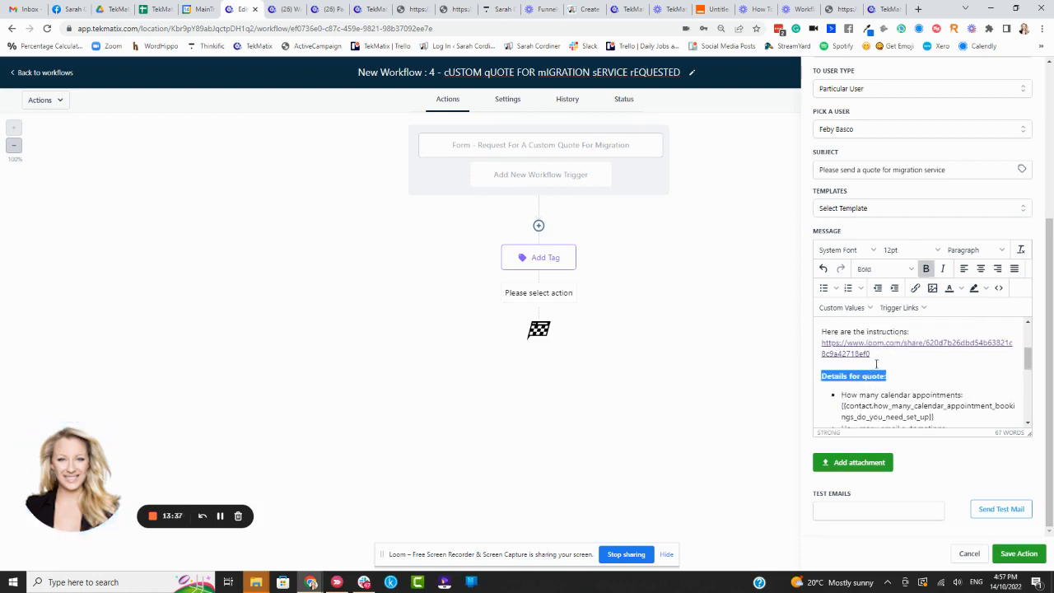
left_click(887, 359)
Step: Review the bulleted quote details and the sign-off at the end of the message
scroll(885, 370, "down", 1)
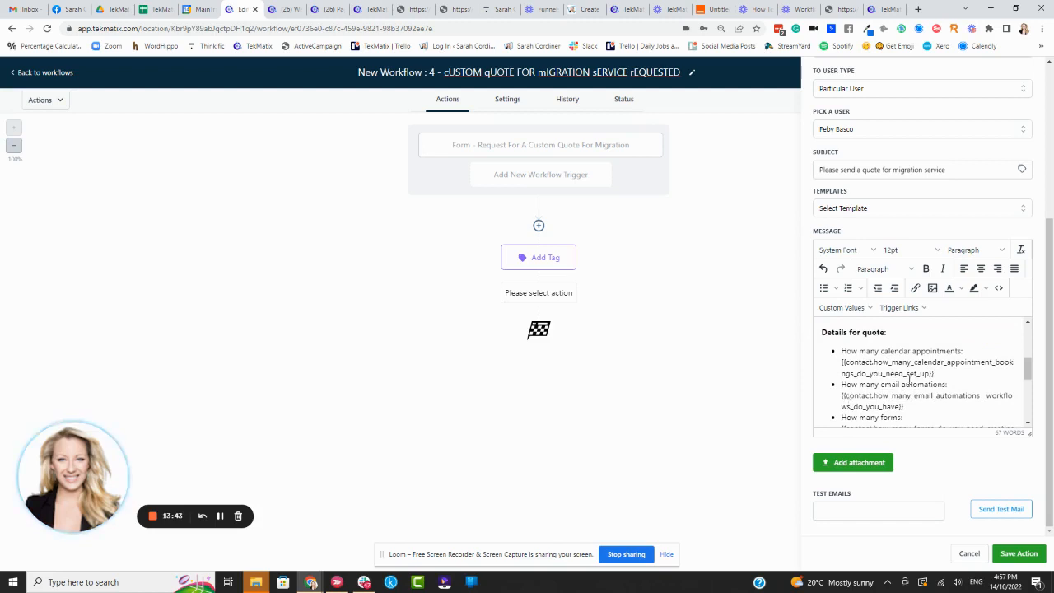
scroll(916, 368, "down", 1)
scroll(903, 381, "down", 3)
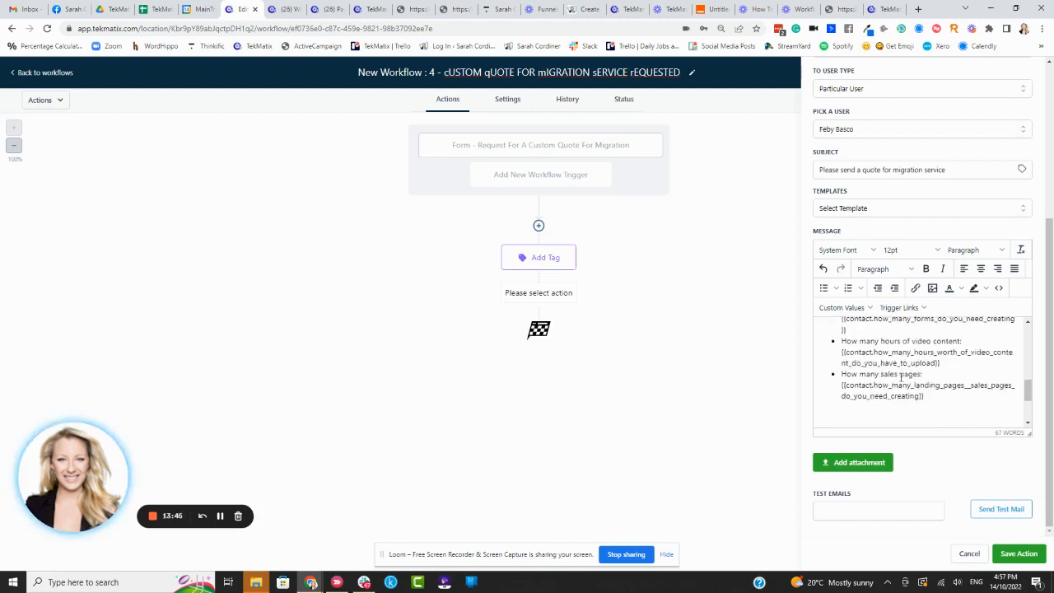
scroll(860, 354, "down", 1)
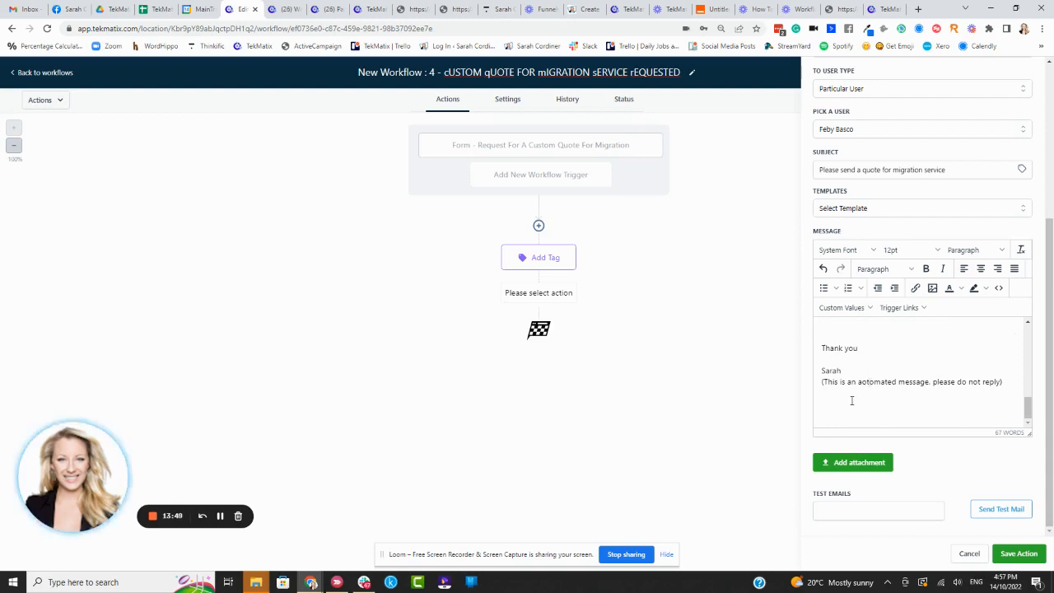
Step: Remove the extra blank line above the message's sign-off and save the internal notification action
key("BackSpace")
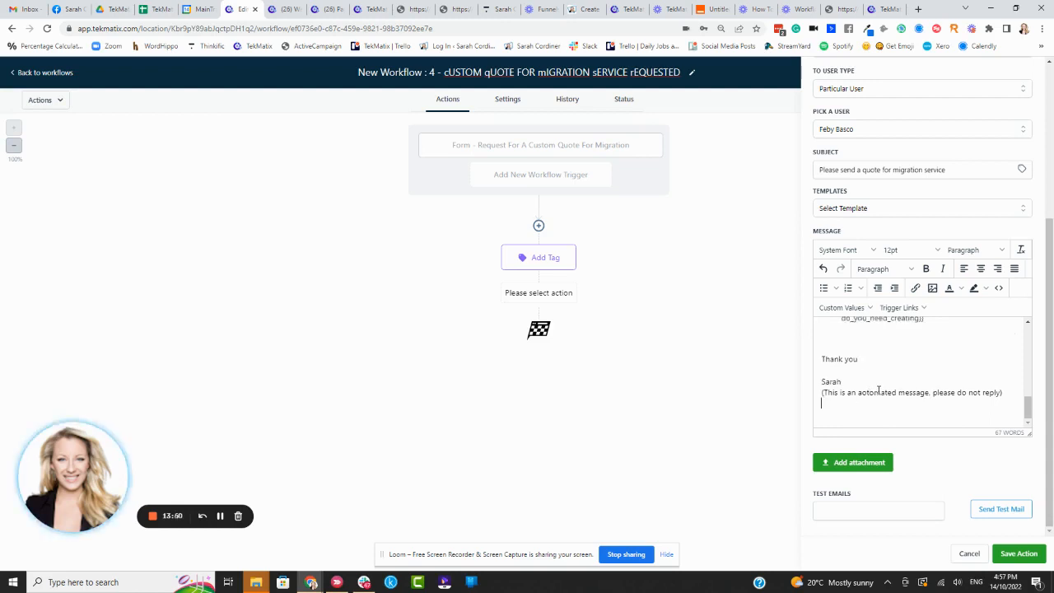
left_click(1018, 553)
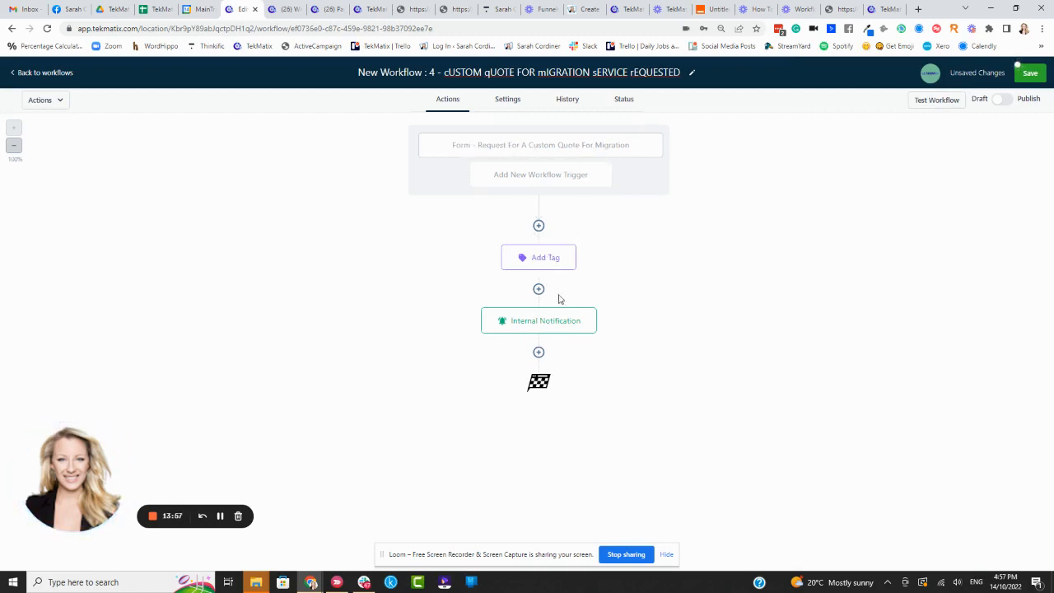
Step: Add a Create/Update Opportunity action at the end of the workflow, after the Internal Notification
left_click(539, 352)
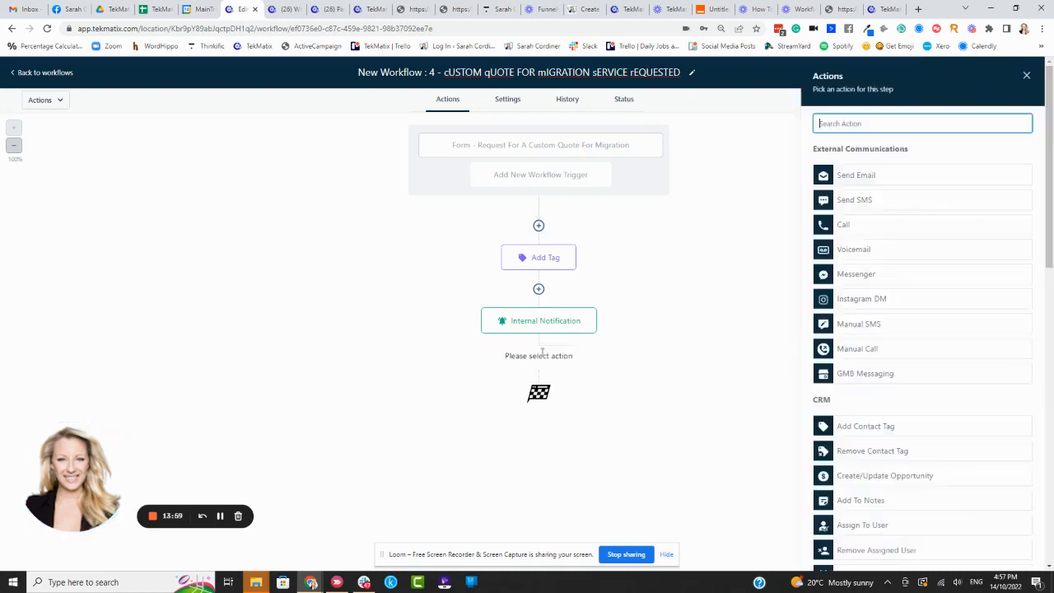
type("pip")
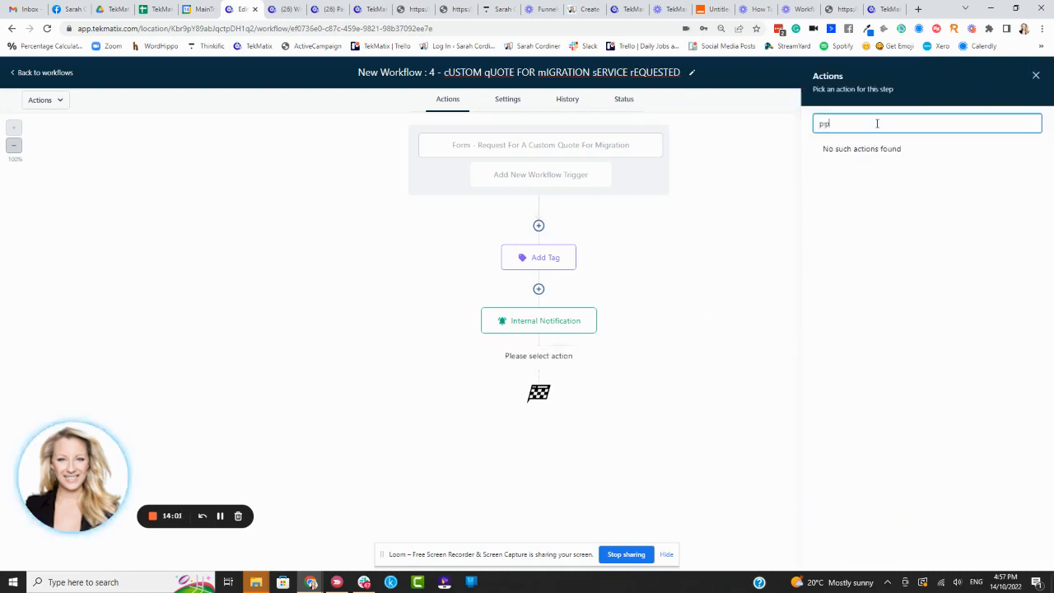
key("BackSpace")
key("BackSpace")
key("BackSpace")
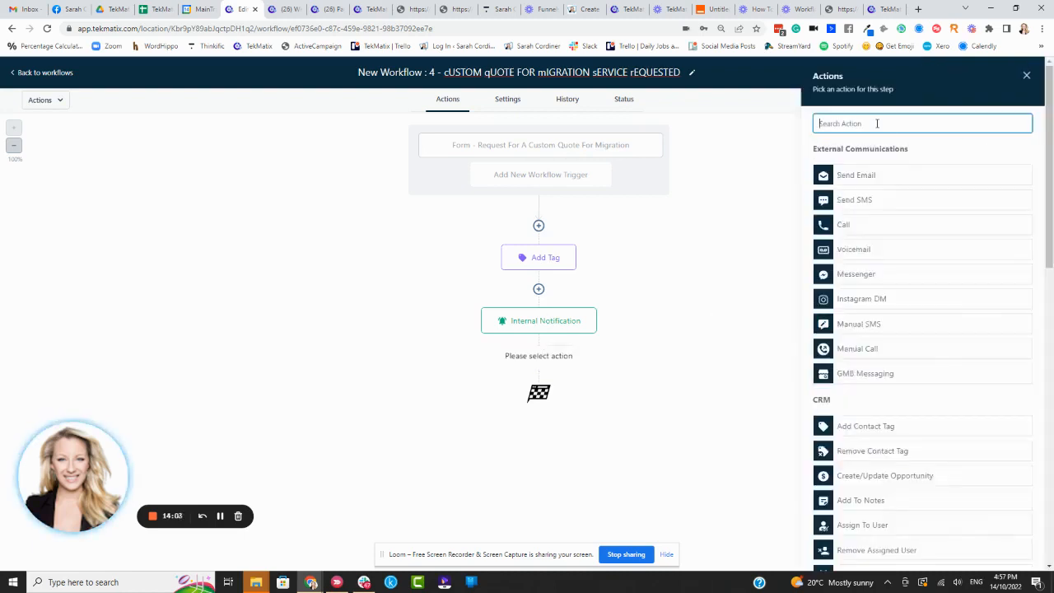
type("opp")
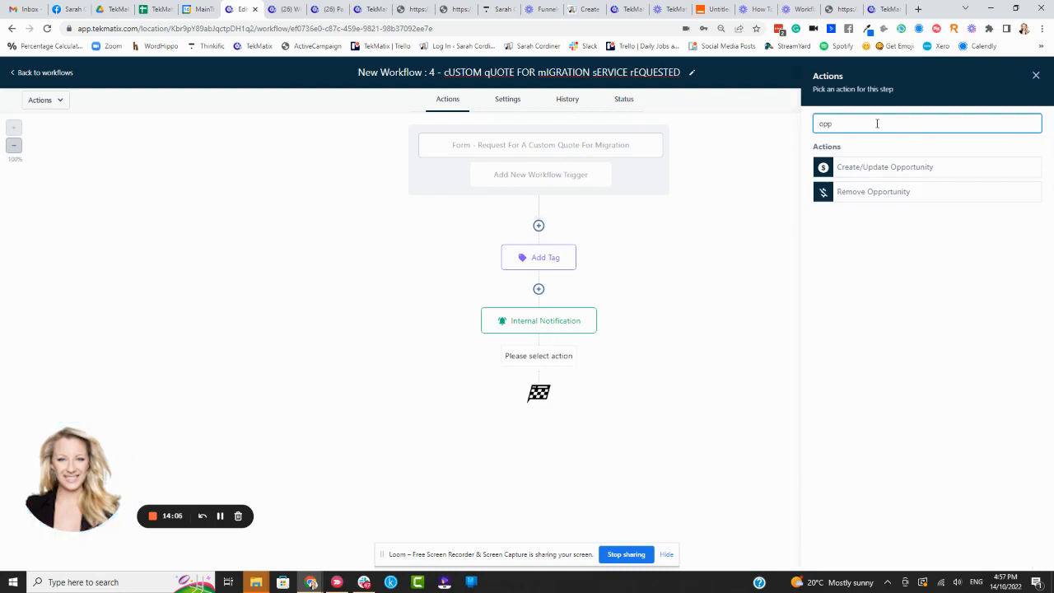
left_click(902, 170)
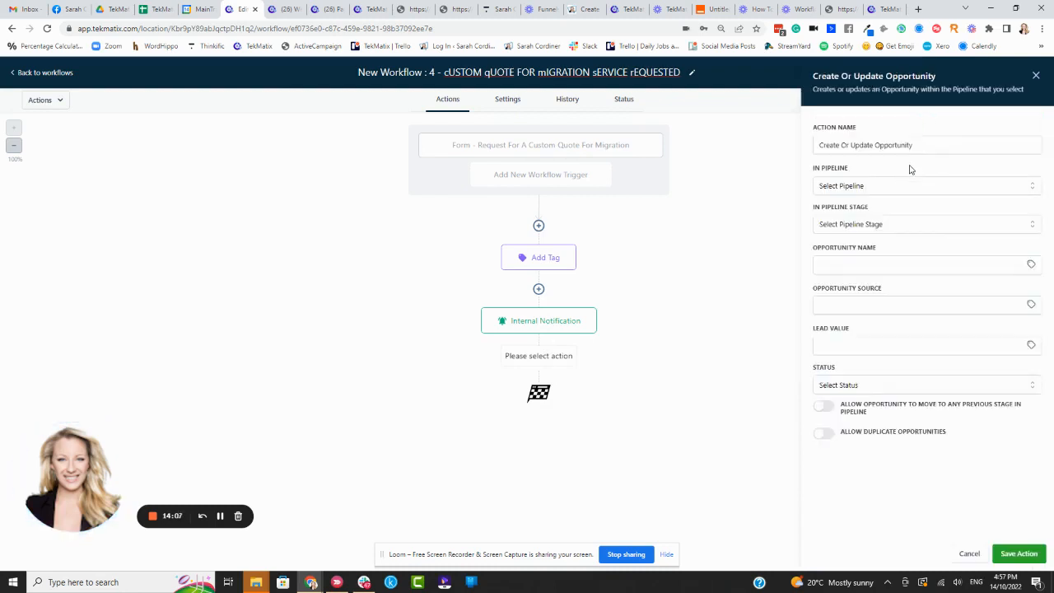
Step: Set the opportunity's pipeline to "Leads - Wait List > 14 day free trial > Paid Beta Account > Done for you set up/migration", stage "Migration Services Purchased"
left_click(853, 187)
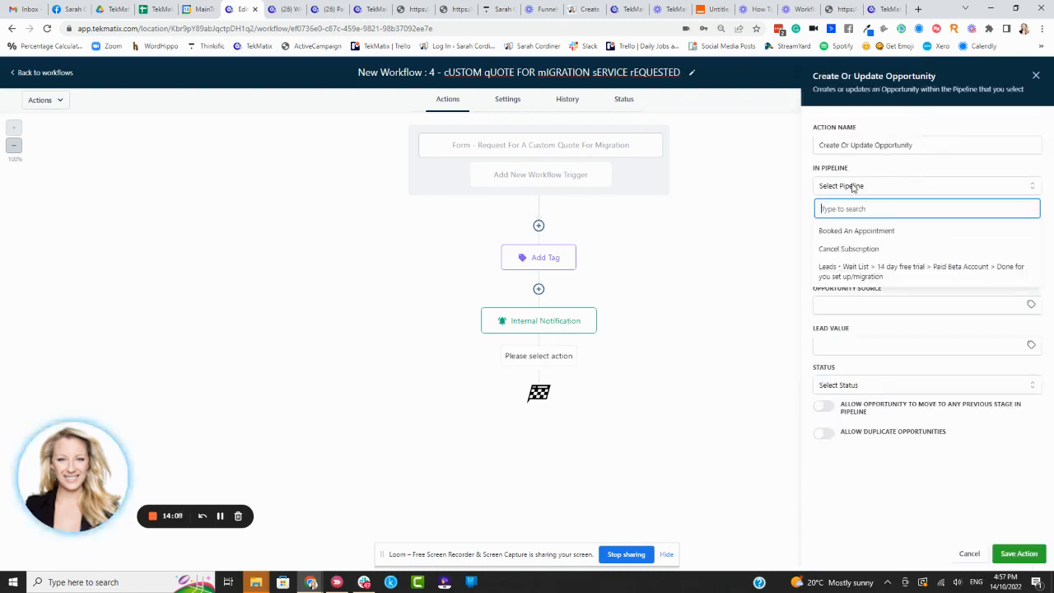
left_click(867, 273)
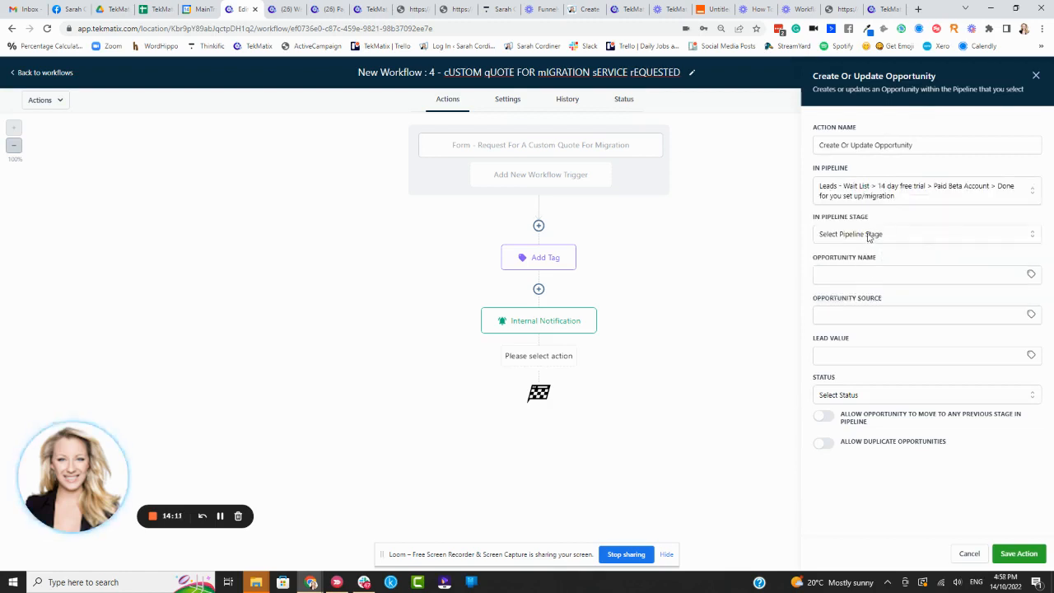
left_click(869, 237)
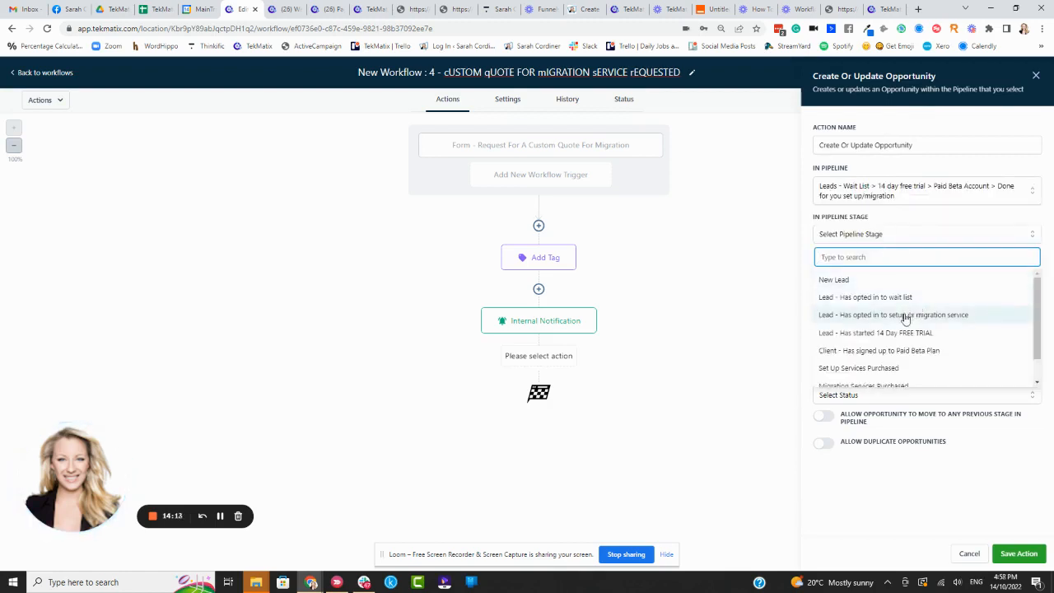
scroll(903, 318, "down", 2)
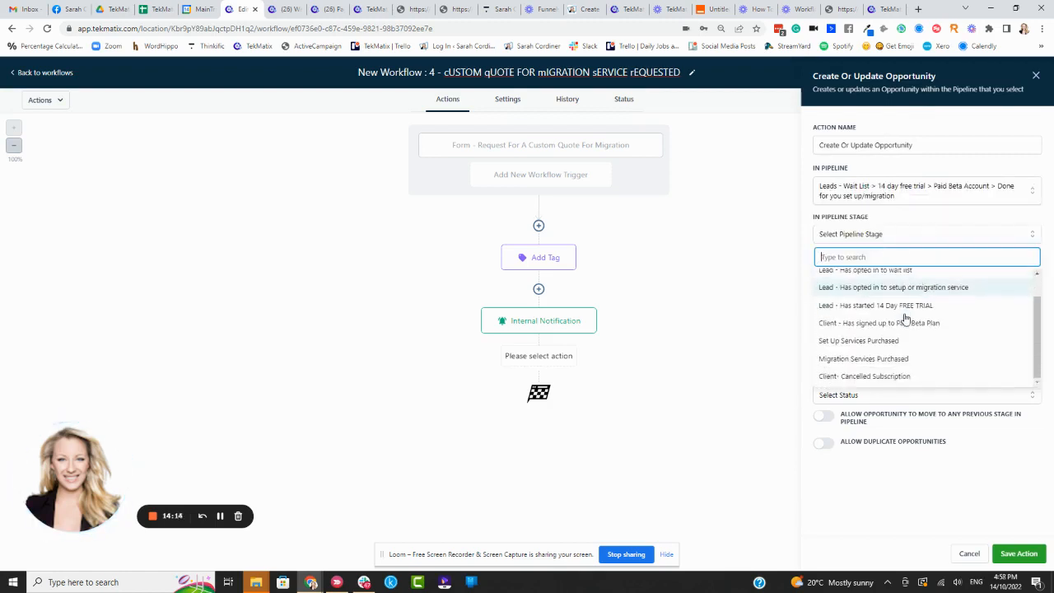
left_click(879, 361)
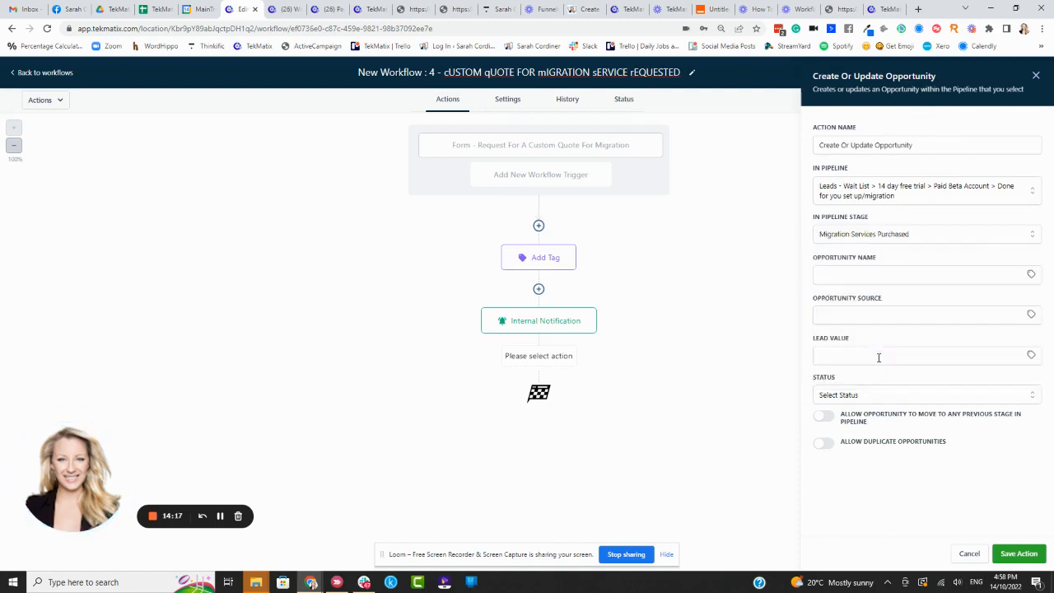
Step: Fill in the opportunity name with the contact's Full Name custom value
left_click(881, 273)
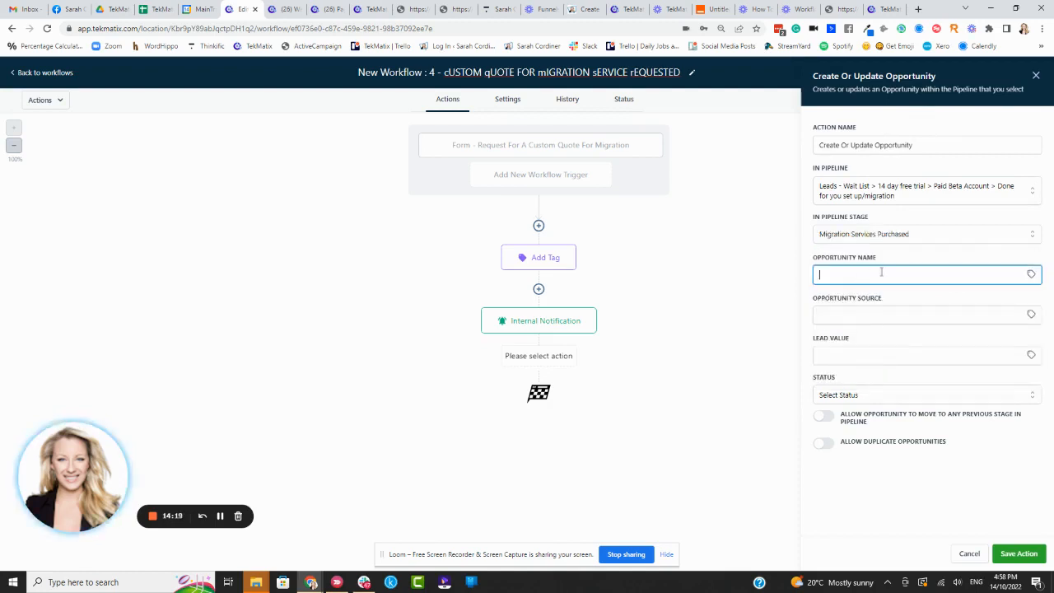
left_click(1031, 274)
left_click(994, 321)
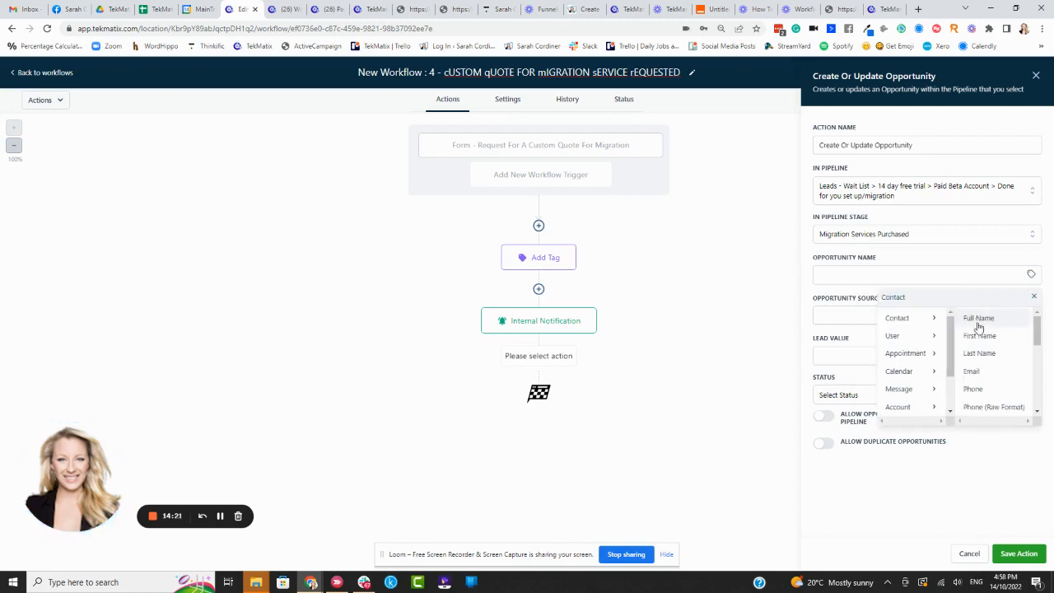
left_click(984, 321)
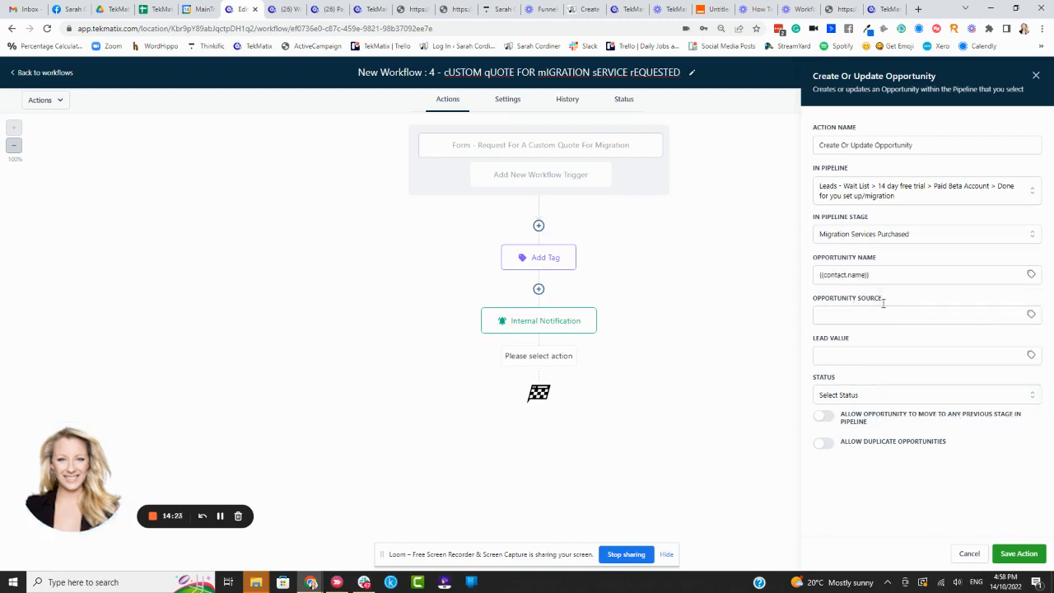
left_click(900, 275)
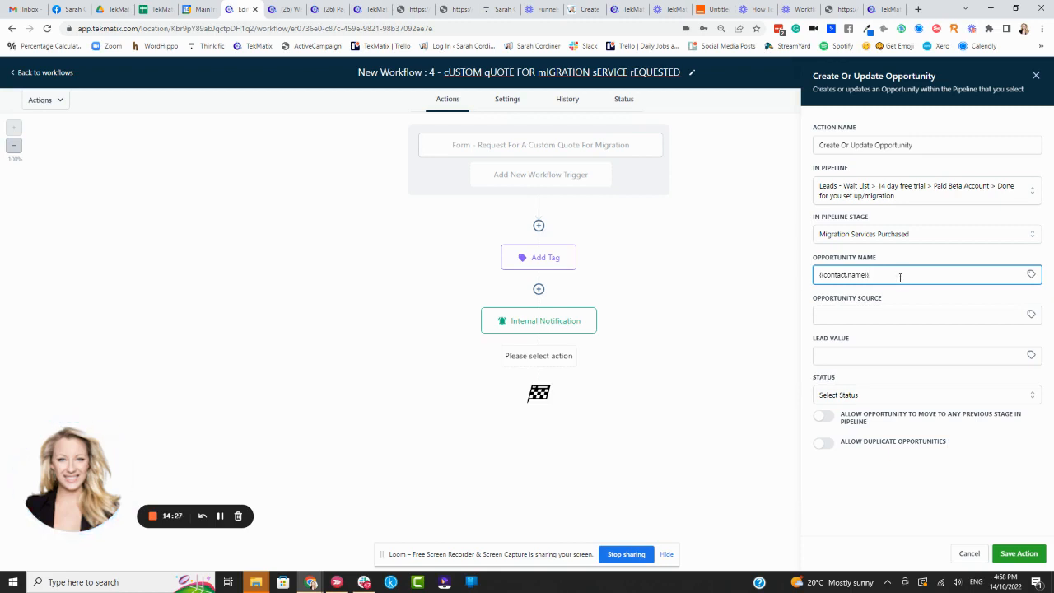
Step: Set the opportunity's lead value to 500 and its status to open, and save the action
left_click(908, 356)
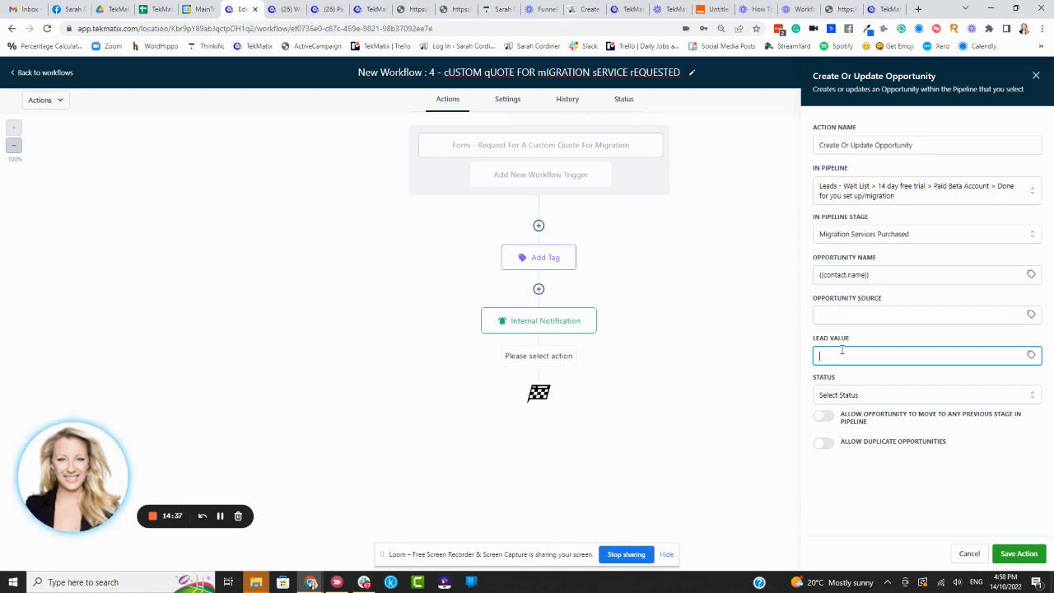
type("00")
left_click(895, 502)
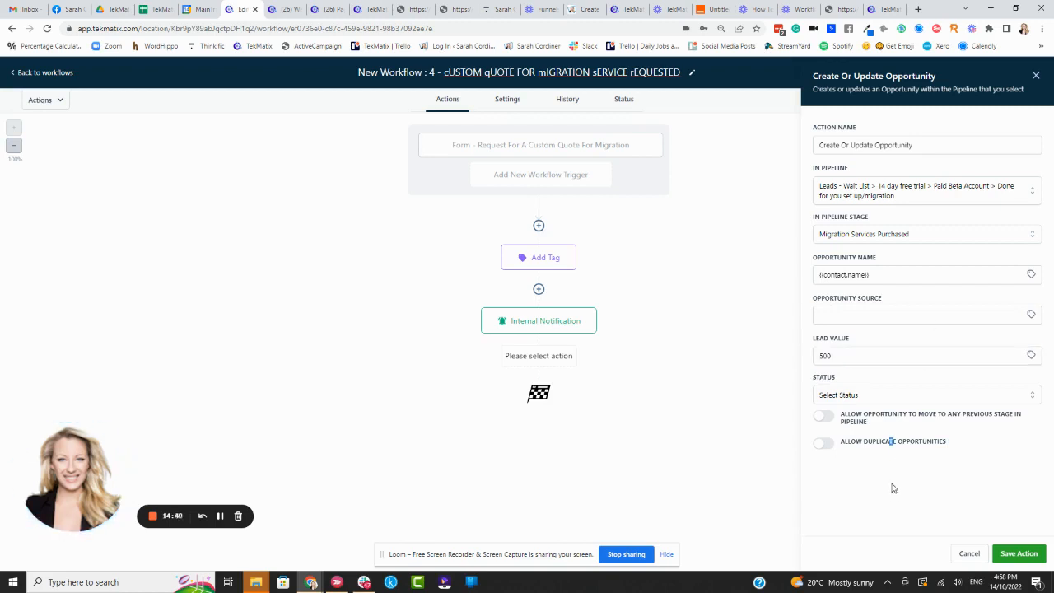
left_click(862, 397)
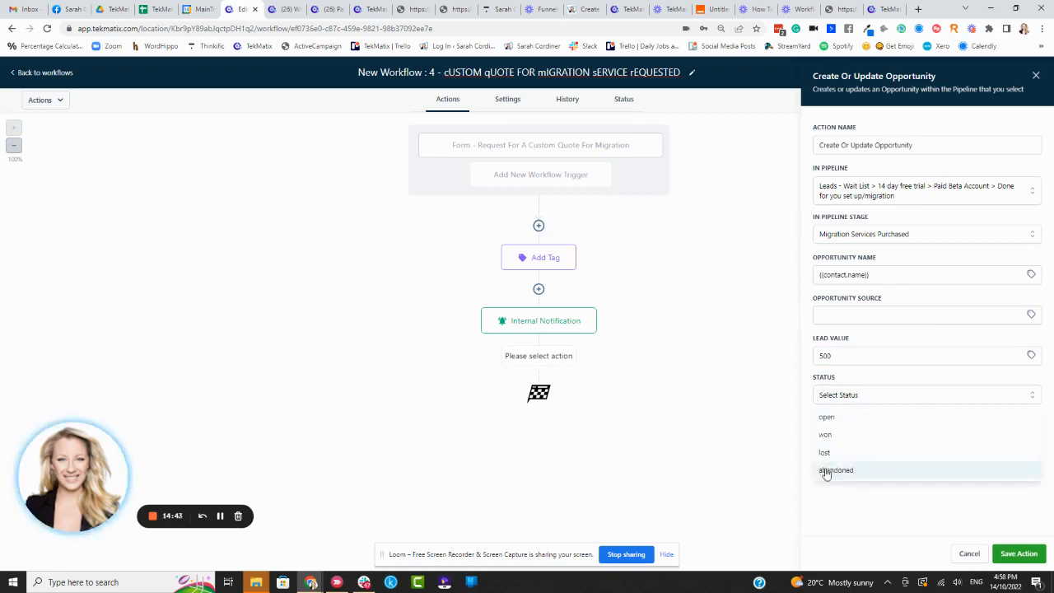
left_click(845, 422)
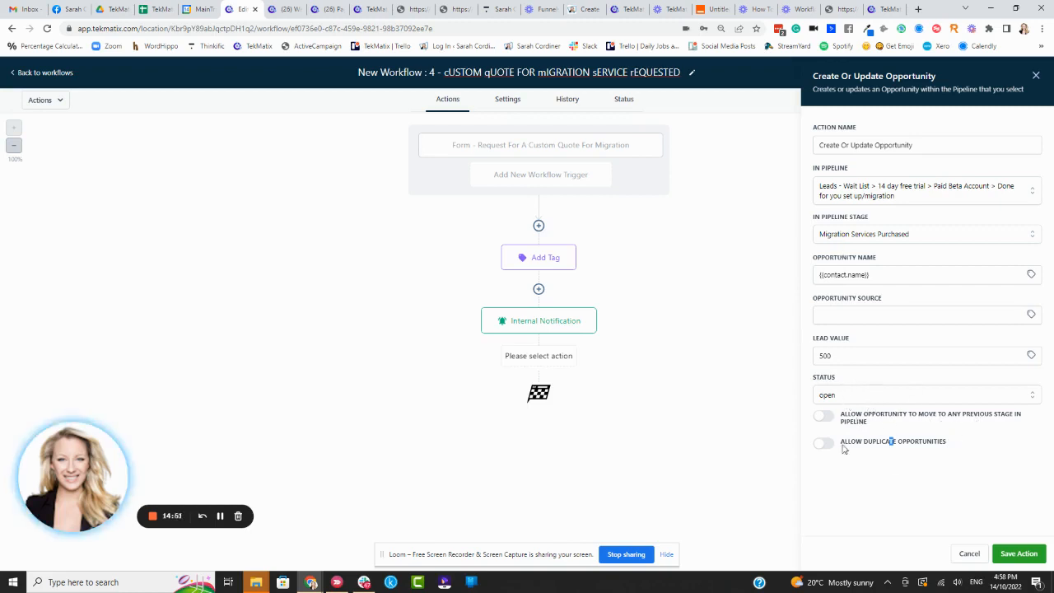
left_click(1020, 558)
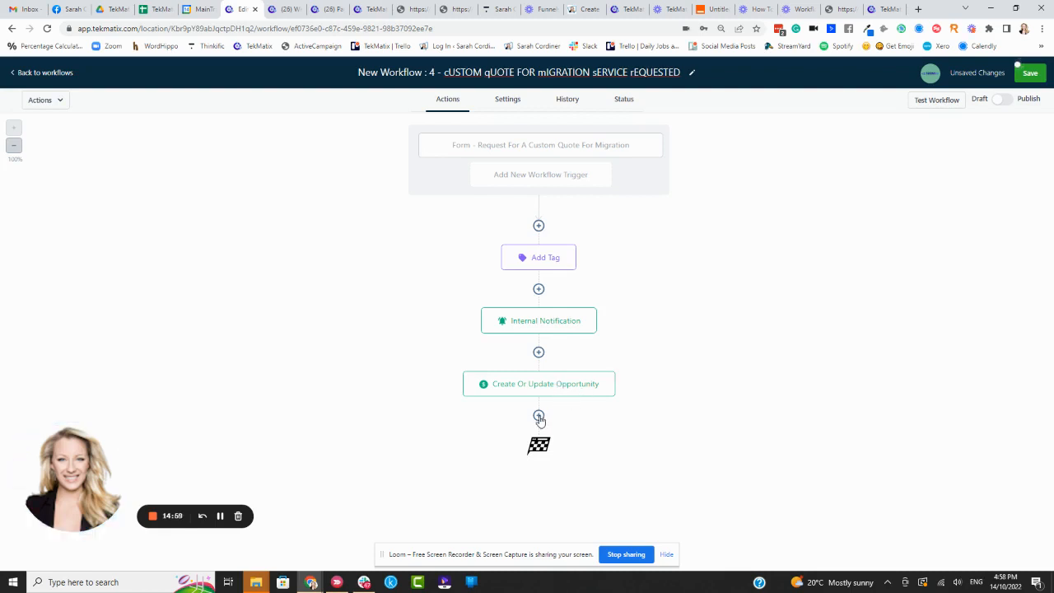
Step: Insert an Add Task action between the Internal Notification and Create Or Update Opportunity steps
left_click(538, 352)
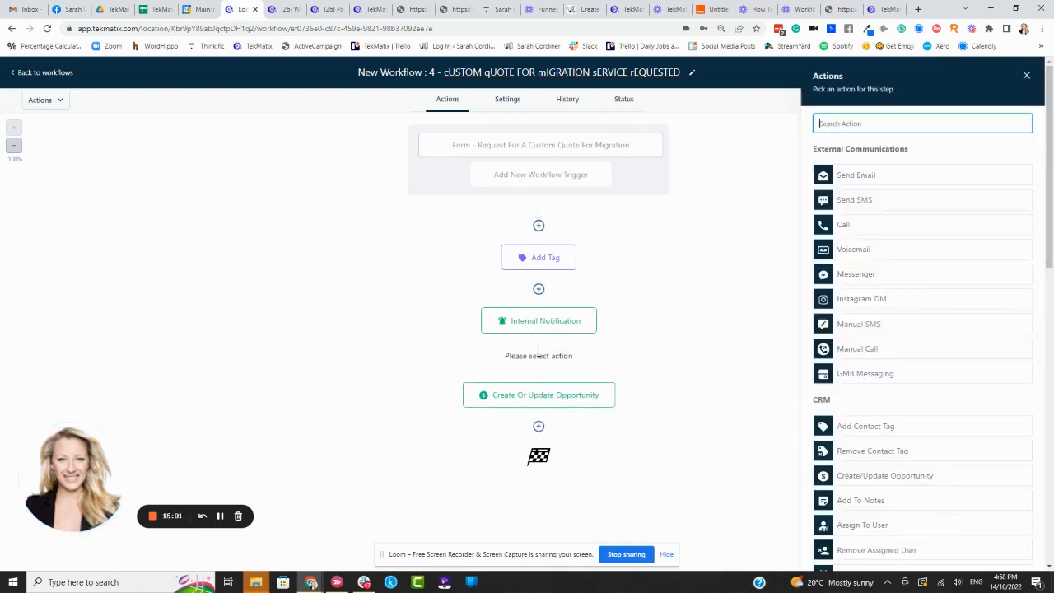
type("task")
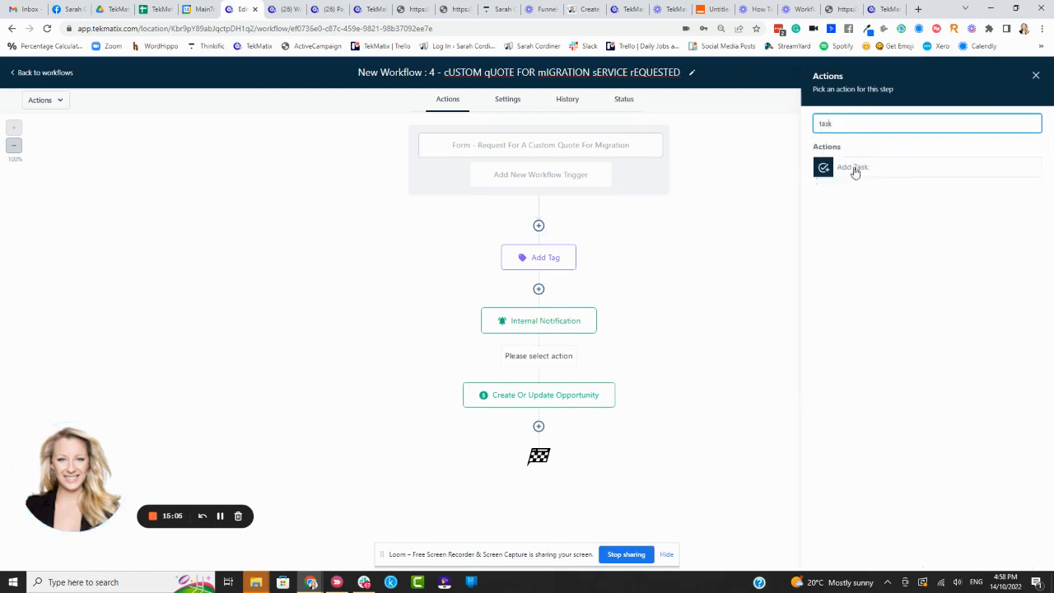
left_click(852, 168)
Step: Title the task "Please send a custom quote to" followed by the contact's Full Name custom value
left_click(838, 186)
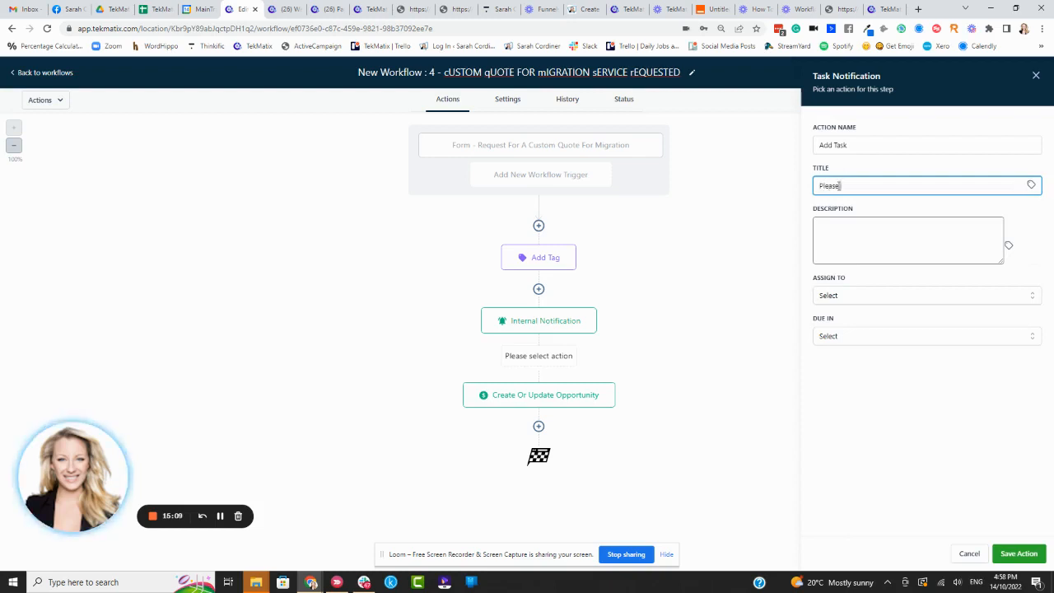
type("Please send a custom quote to")
left_click(1030, 184)
left_click(1012, 230)
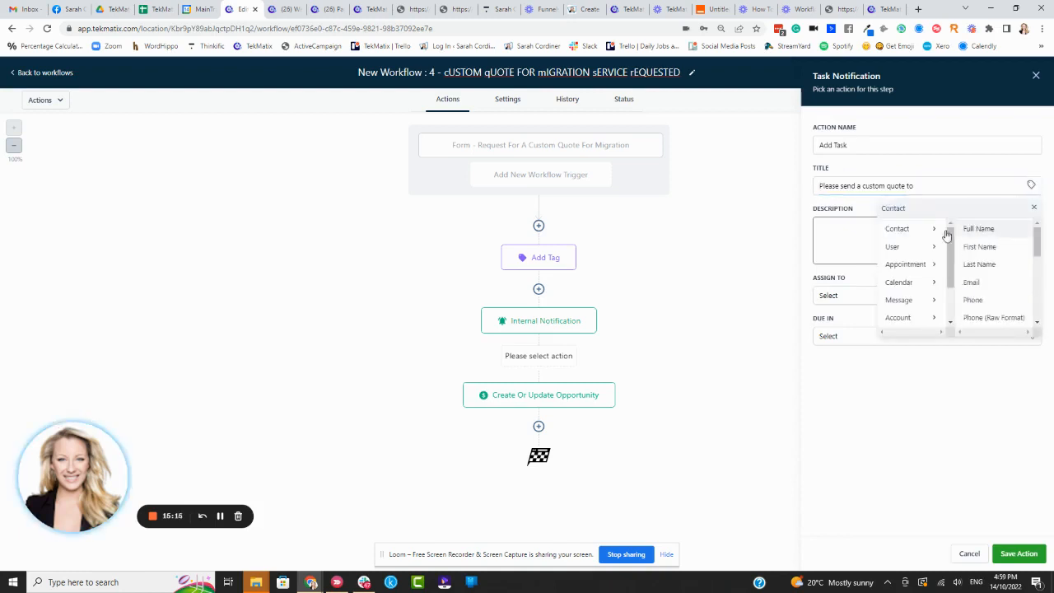
left_click(991, 234)
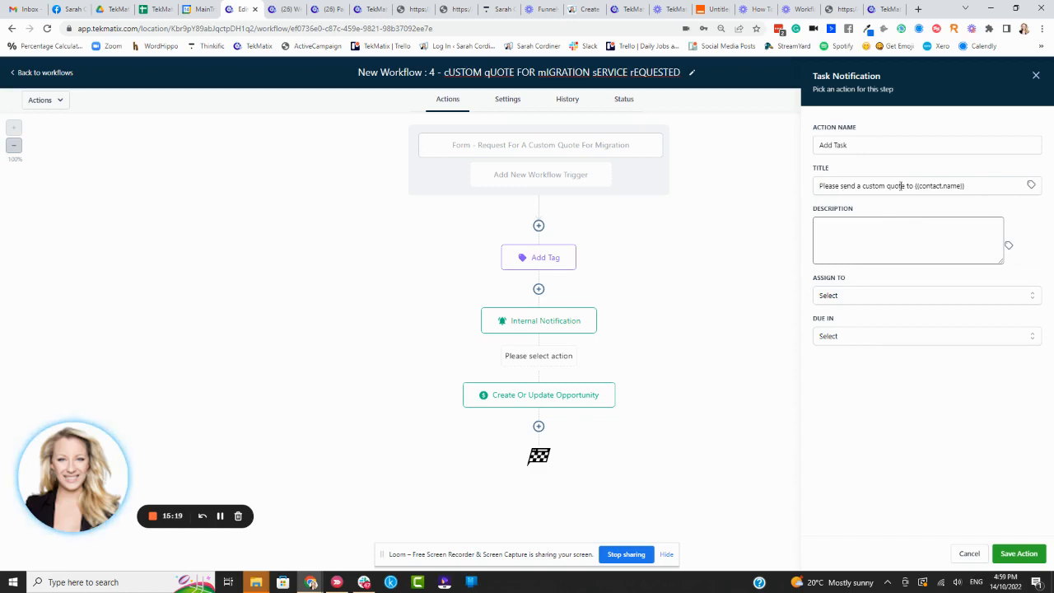
Step: Enter the task description "Please see email sent to you with details for the custom quote to be sent from Xero"
left_click(902, 229)
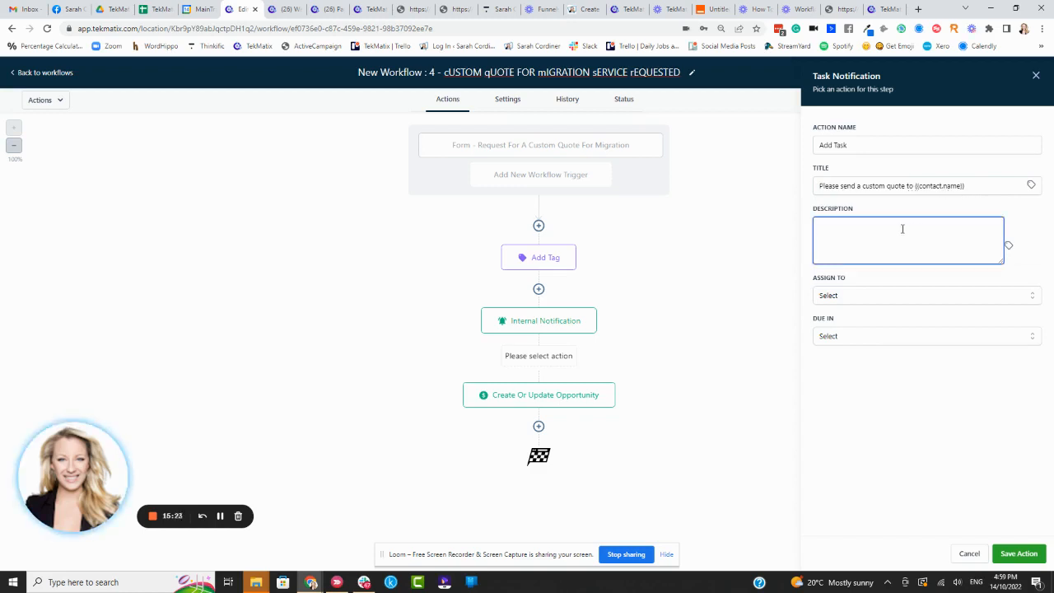
type("Please see email sent to you with details fo")
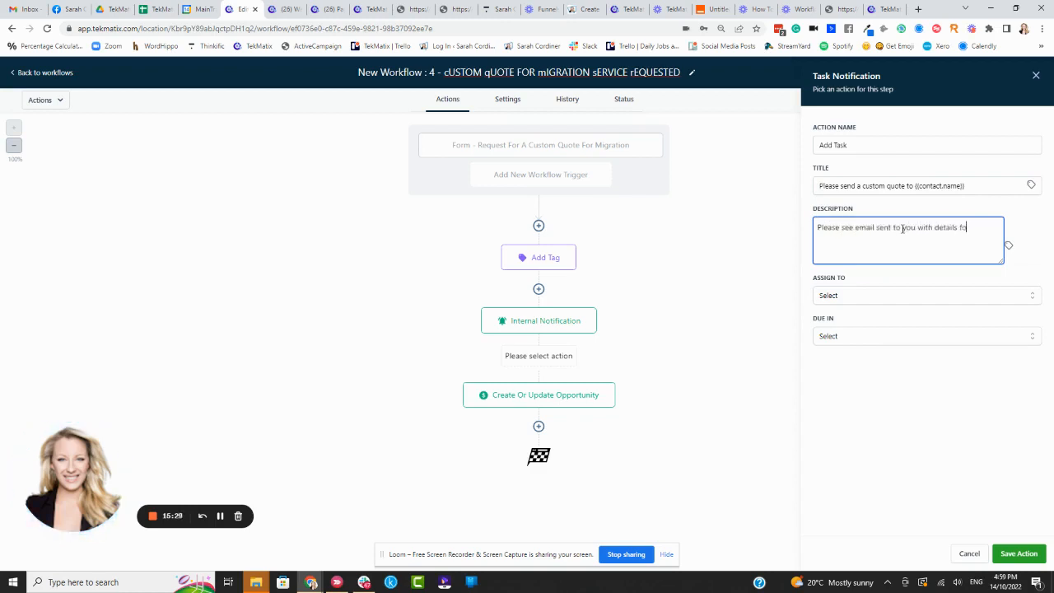
type("r the custom quote to be sent from Xero")
Step: Assign the task to the same team member who was picked to receive the internal notification email
left_click(878, 297)
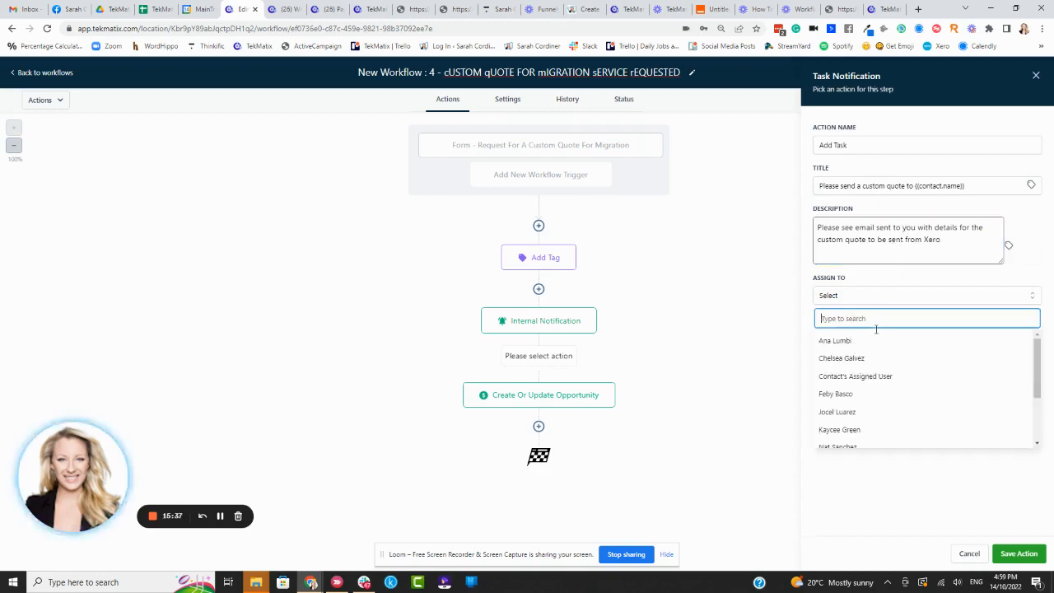
left_click(853, 396)
left_click(861, 298)
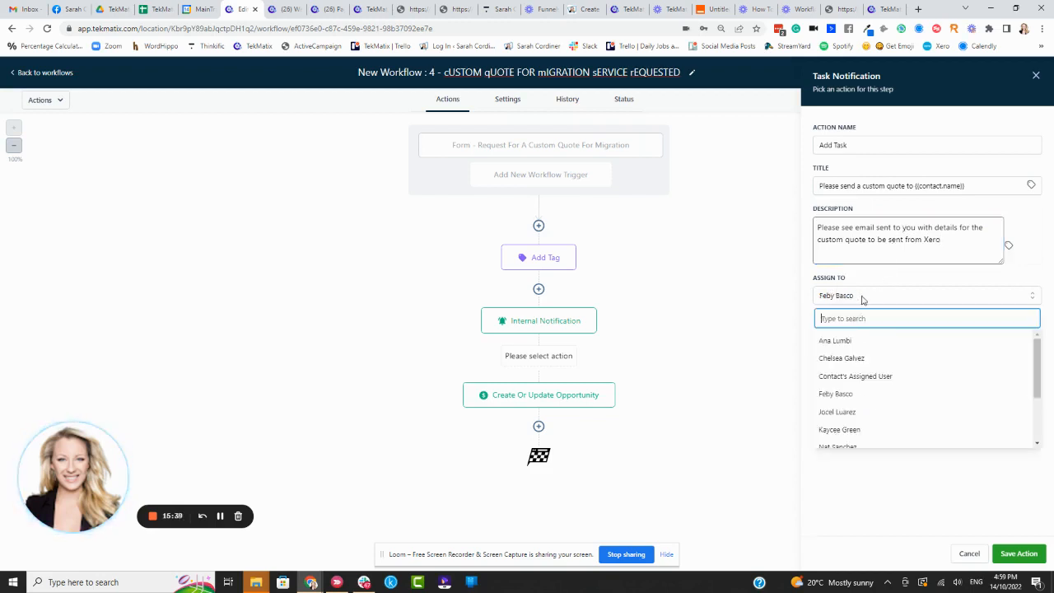
scroll(862, 401, "down", 1)
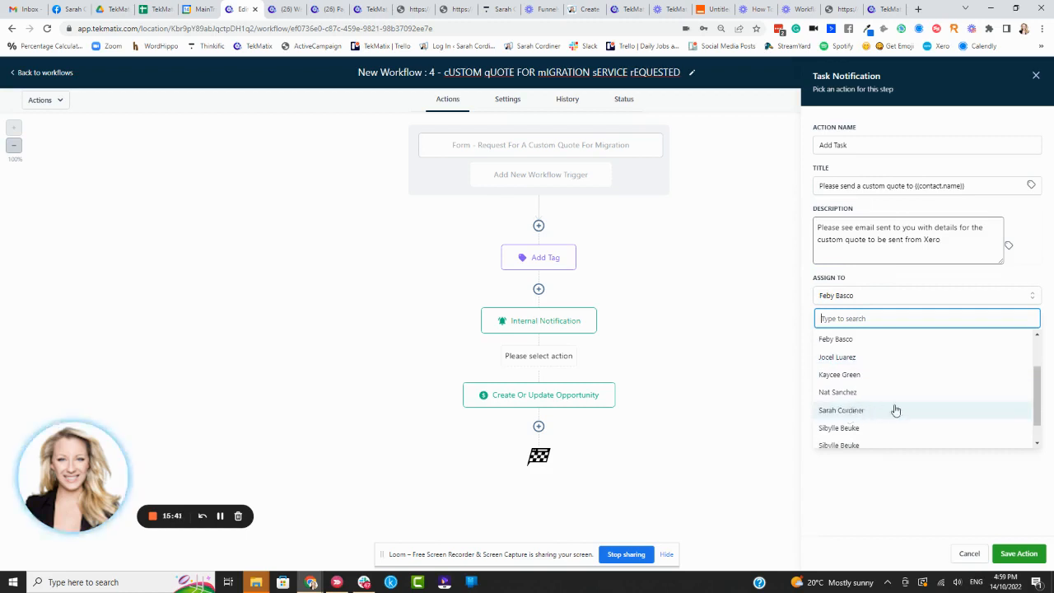
left_click(898, 475)
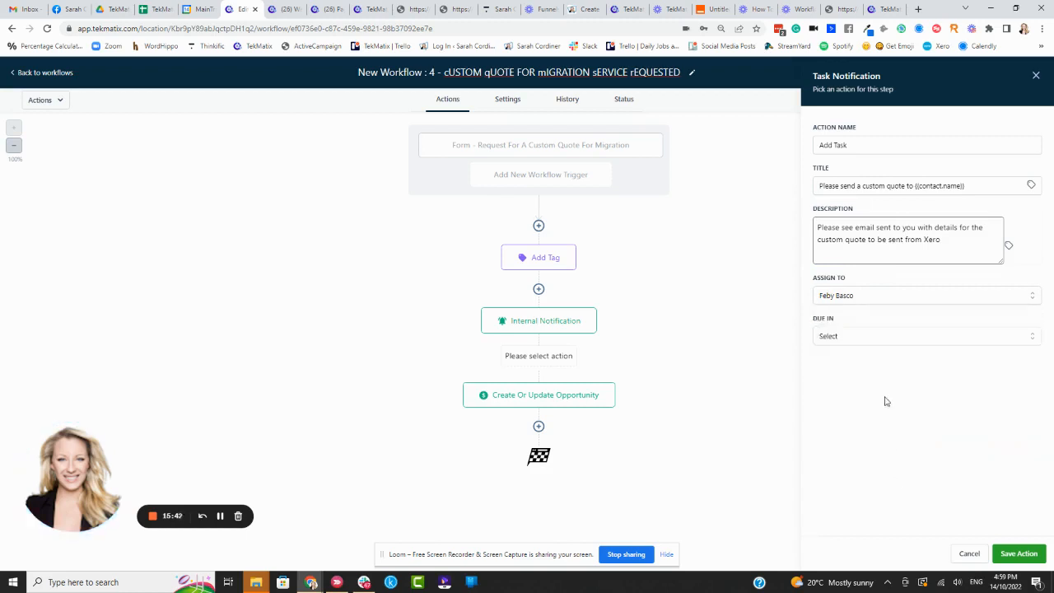
Step: Make the task due in 1 Day and save the Add Task action
left_click(849, 336)
left_click(838, 359)
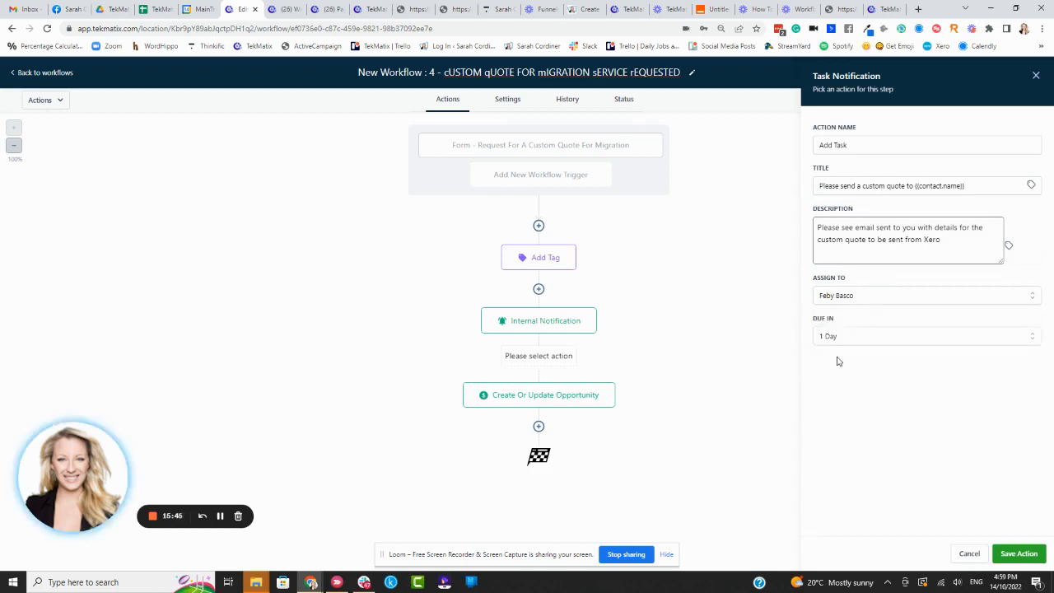
left_click(1018, 552)
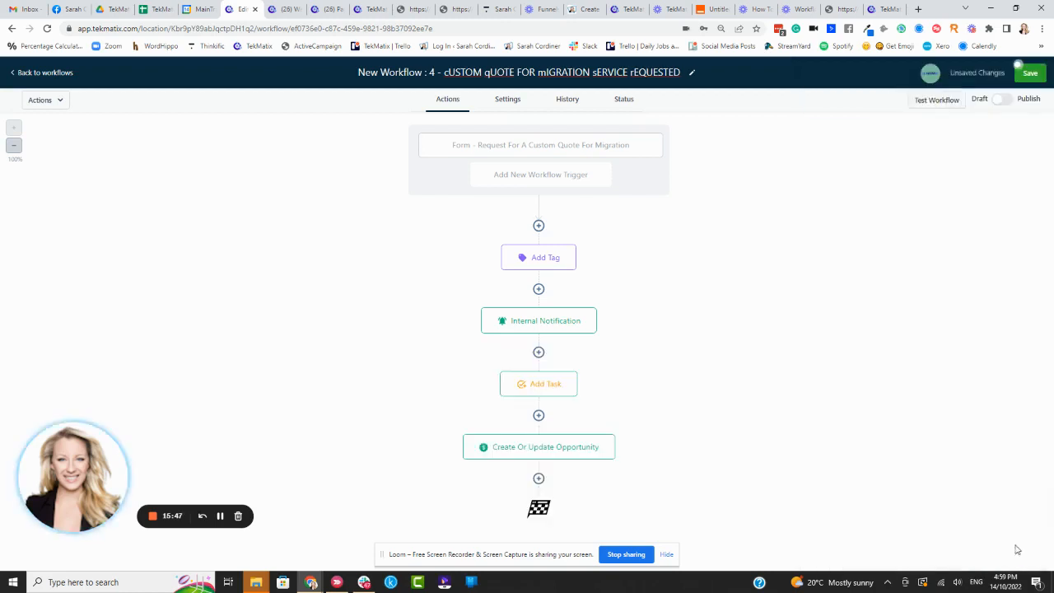
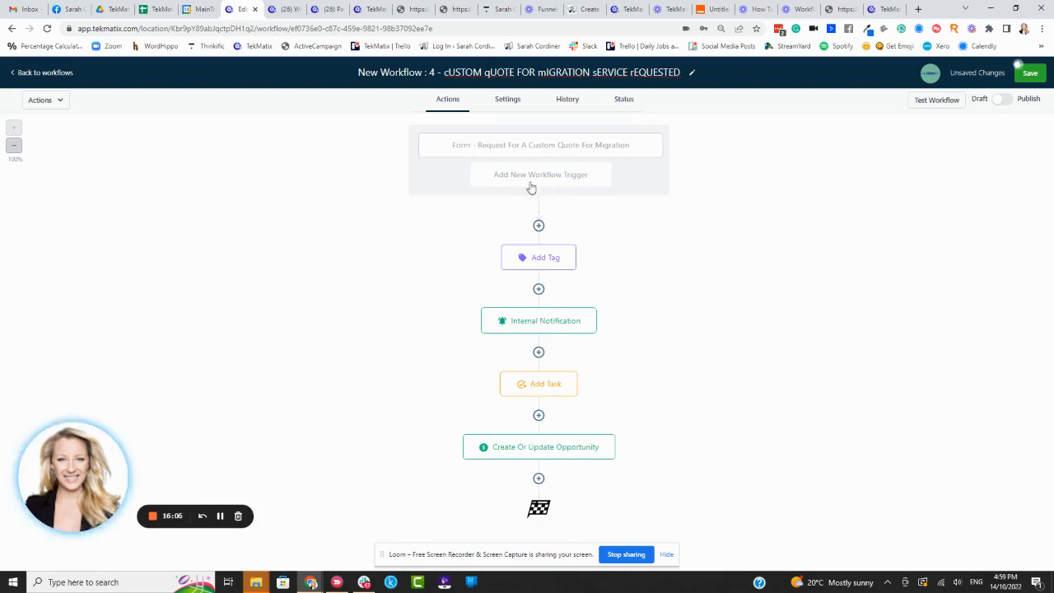
Step: Add a Send Email action directly after the form trigger, with "Team TekMatix" as the sender name
left_click(538, 227)
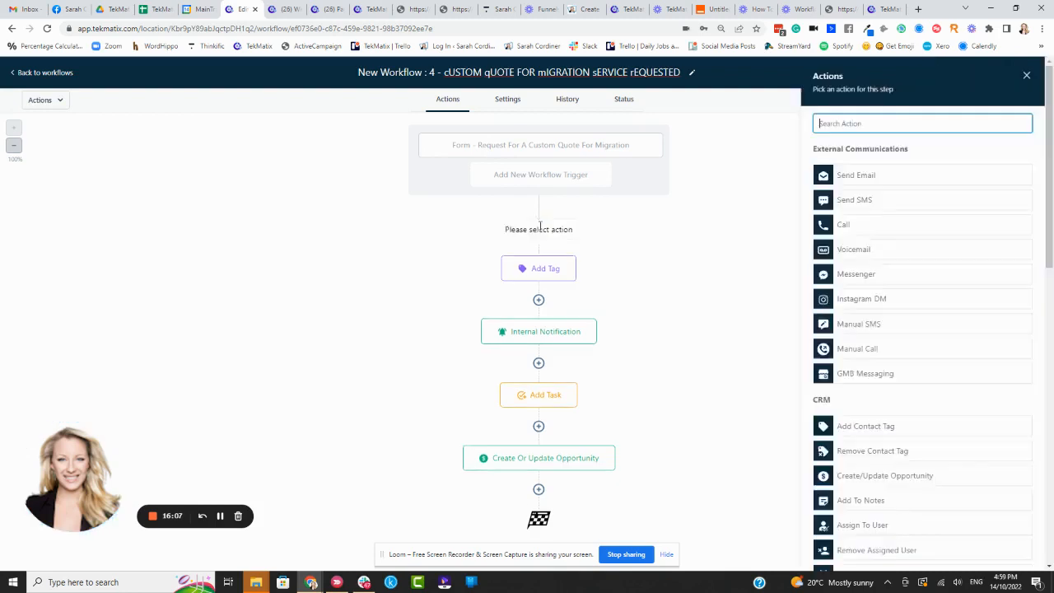
left_click(857, 176)
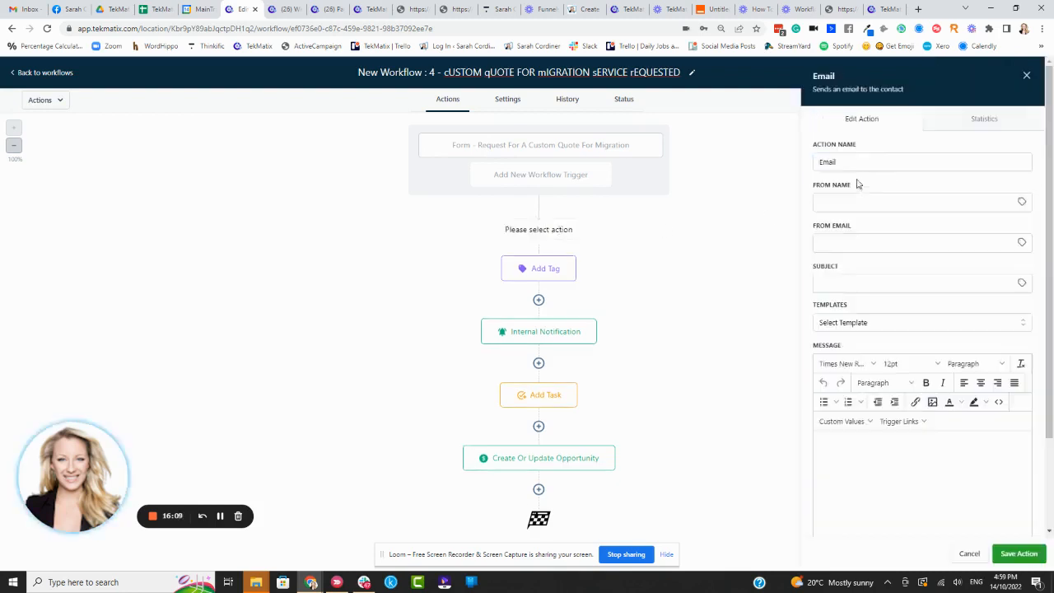
left_click(848, 198)
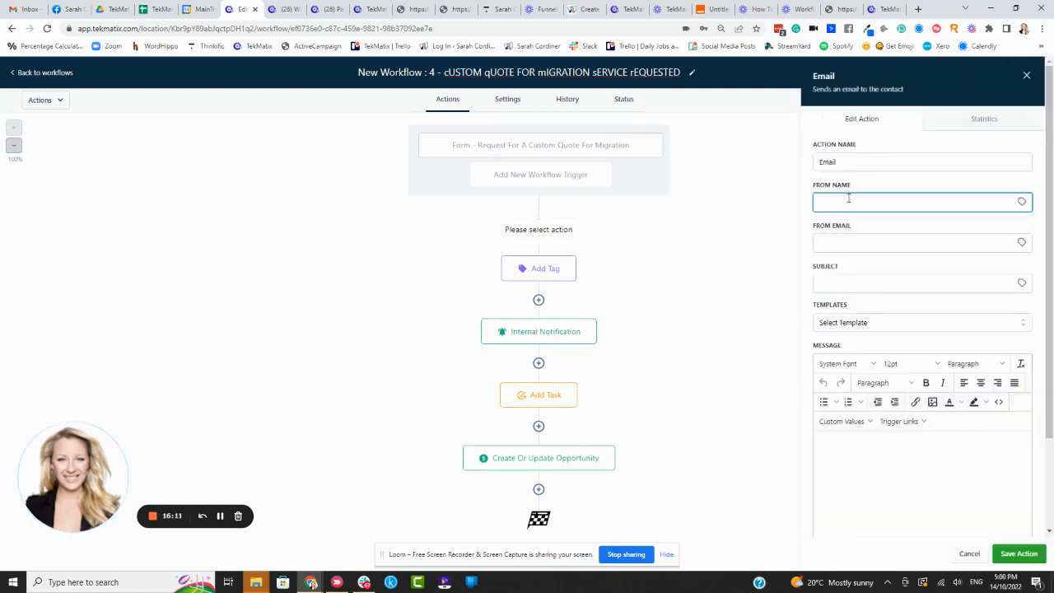
key("BackSpace")
key("BackSpace")
Step: Enter the support email address as the sender and set the subject to "Your quote for migration to TekMatix is coming!"
left_click(839, 245)
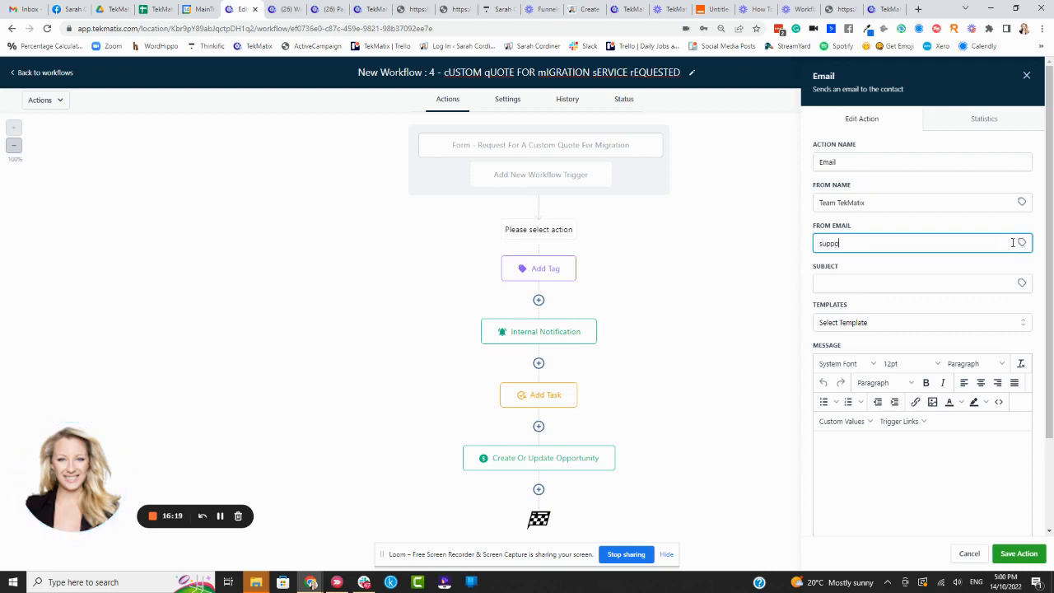
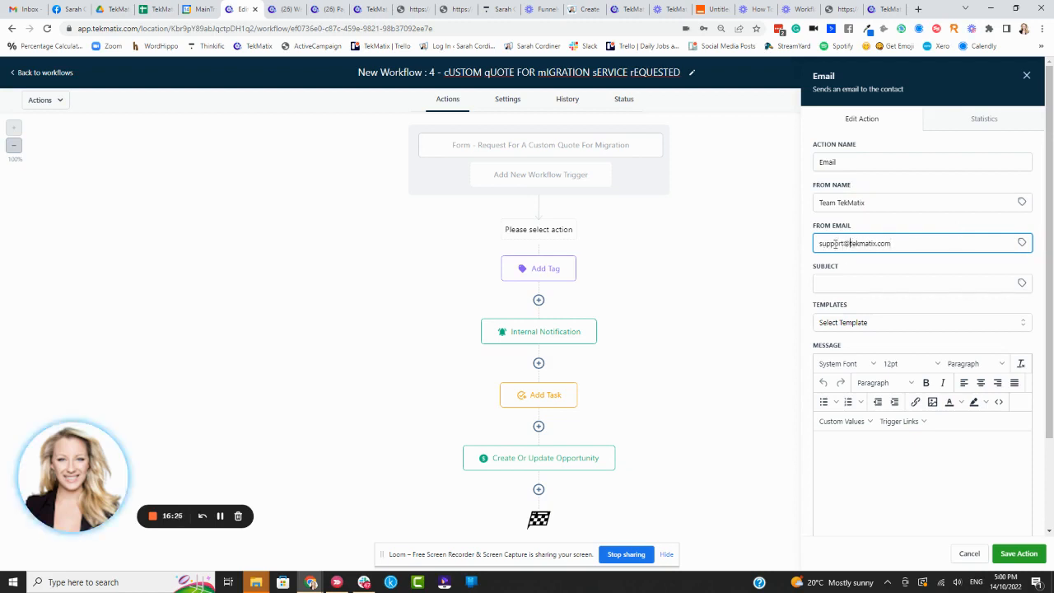
left_click(837, 282)
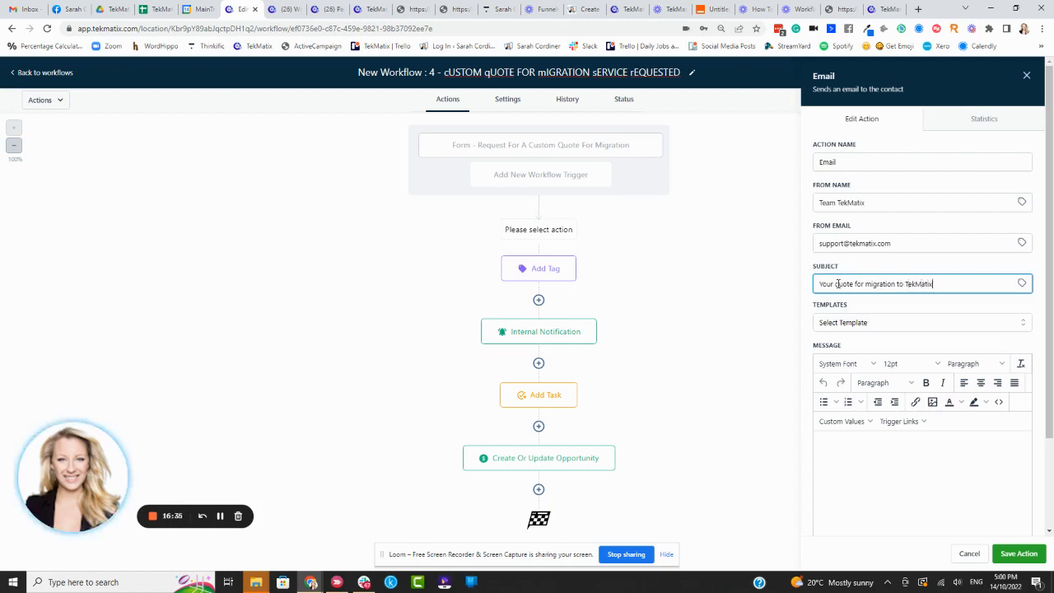
type("is coming!")
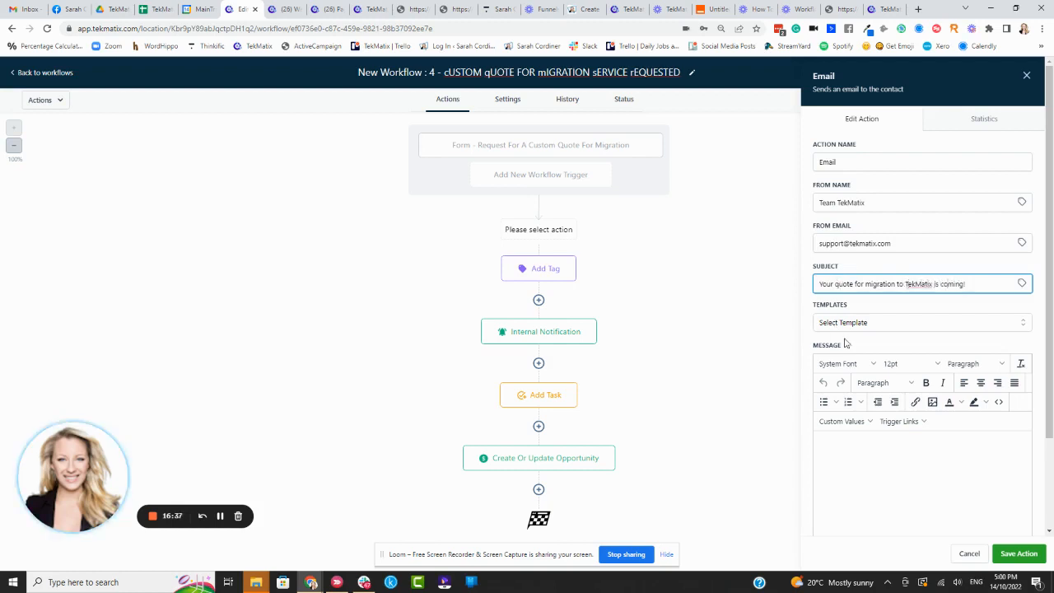
Step: Start the email message with the greeting "Hi" followed by the contact's First Name custom value
left_click(863, 459)
type("H")
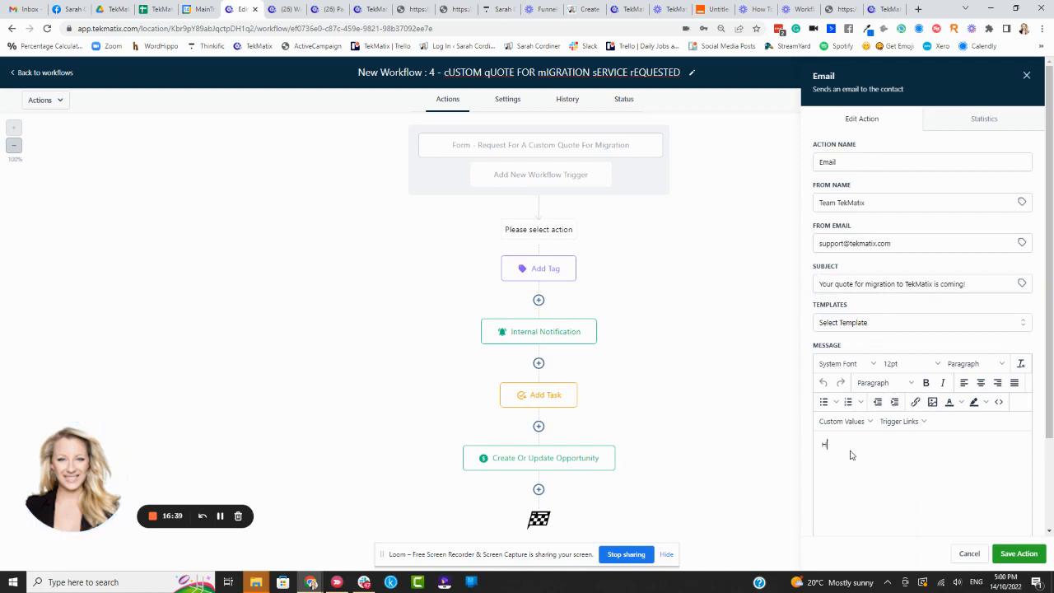
type("i")
left_click(848, 421)
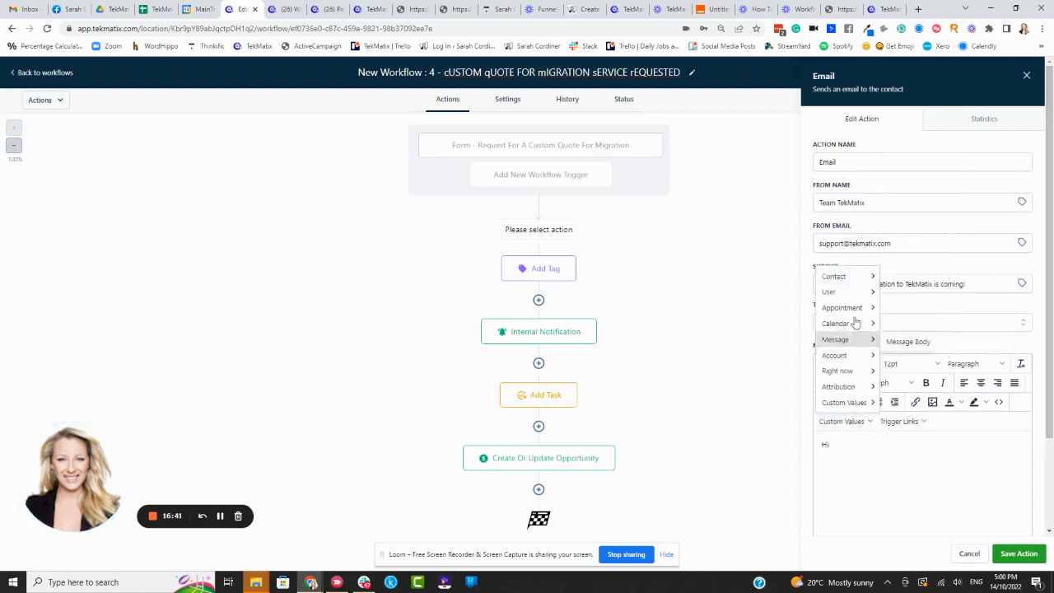
mouse_move(848, 277)
left_click(909, 291)
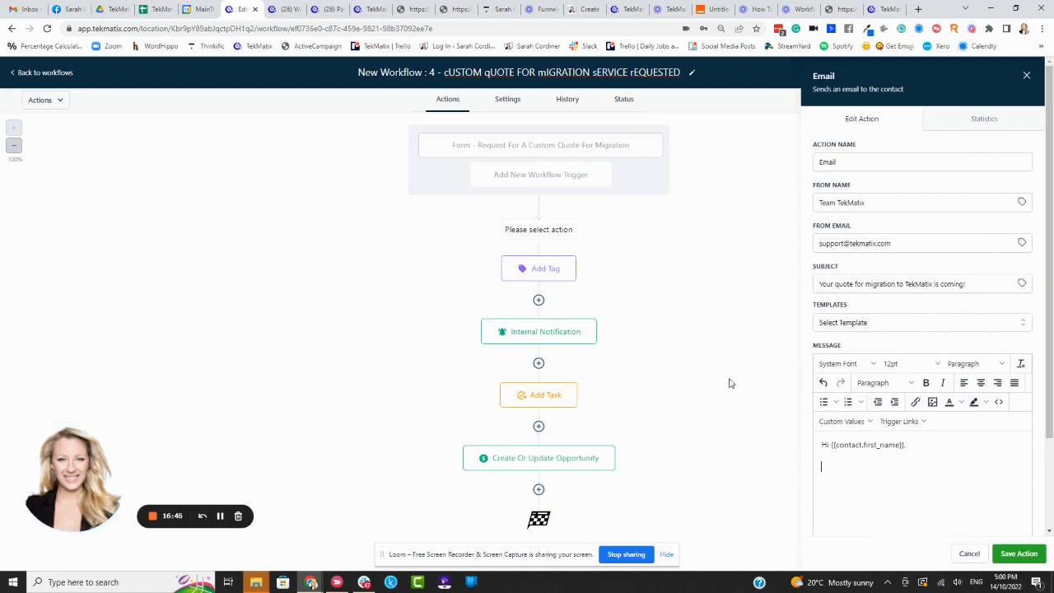
Step: Add the thank-you text announcing a MainTraining invoice/quote within 24 hours, signed "Team TekMatix", and save the email action and the workflow
key("alt+shift+p")
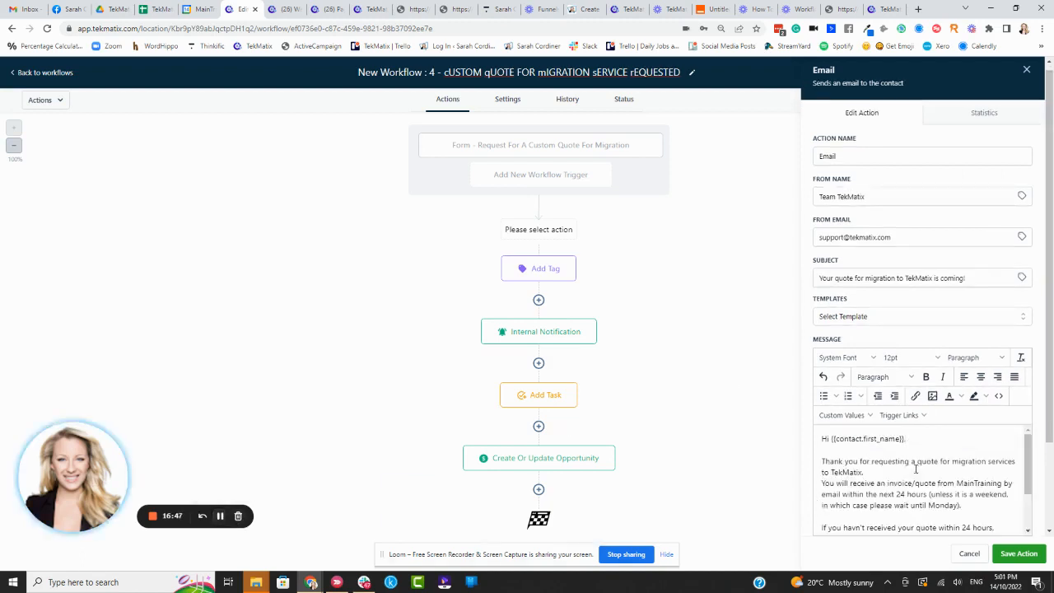
scroll(911, 464, "down", 3)
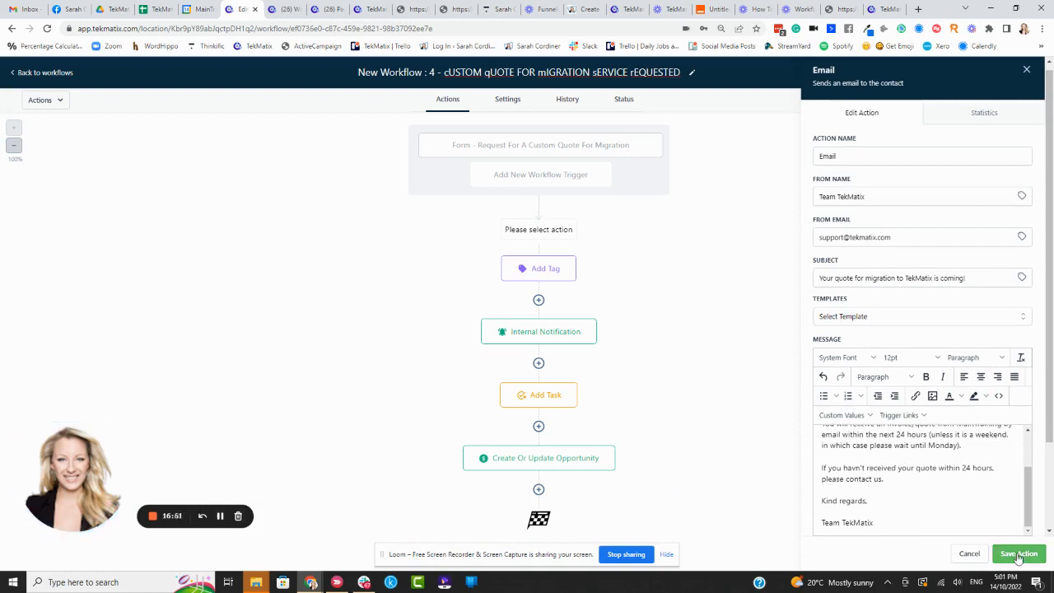
left_click(1018, 553)
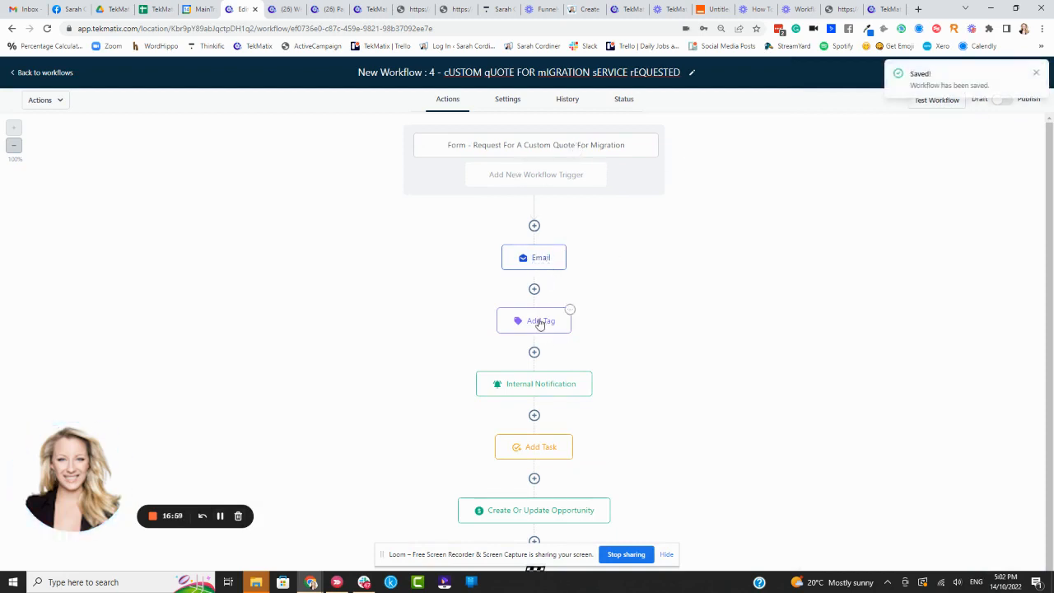
scroll(536, 325, "down", 1)
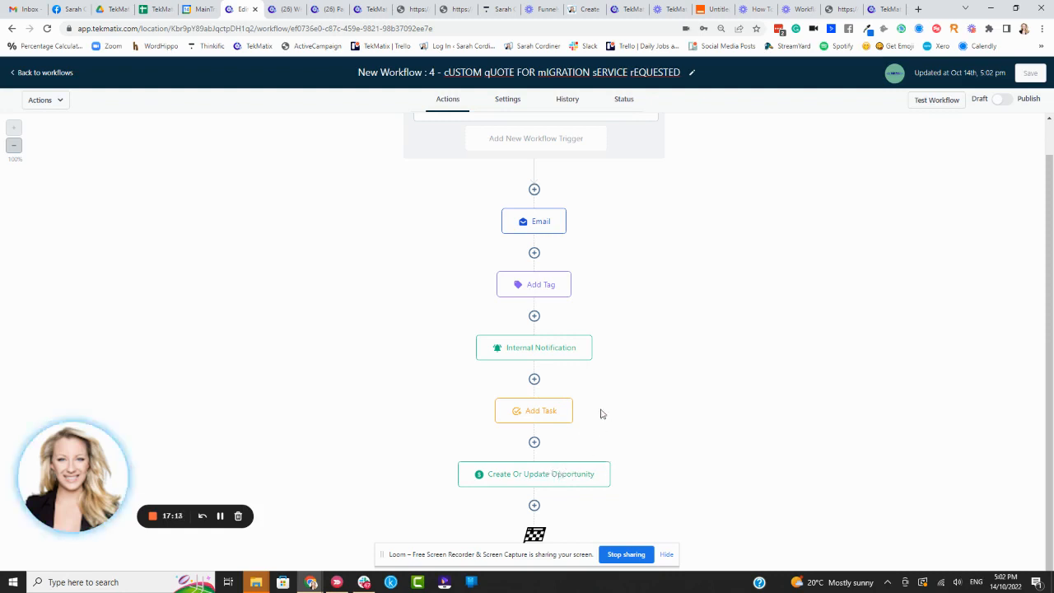
scroll(658, 392, "up", 1)
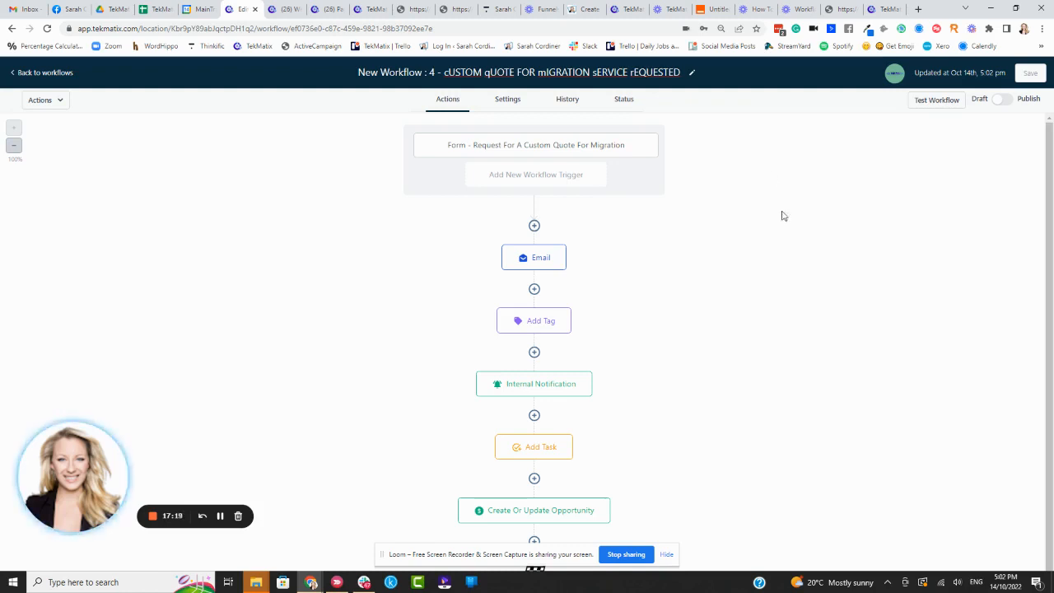
scroll(692, 362, "down", 1)
scroll(658, 341, "down", 1)
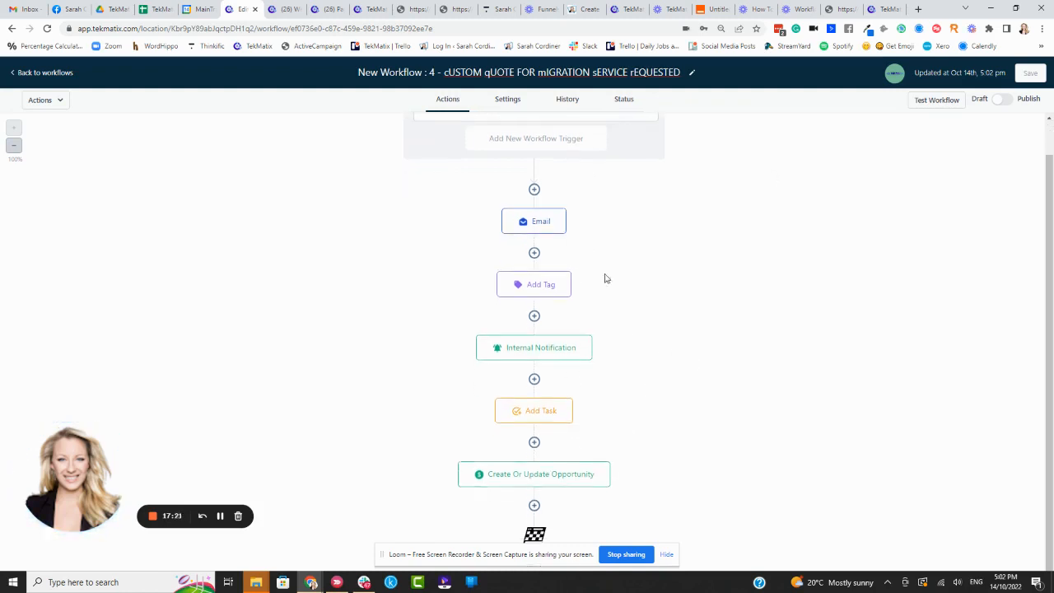
scroll(667, 305, "up", 1)
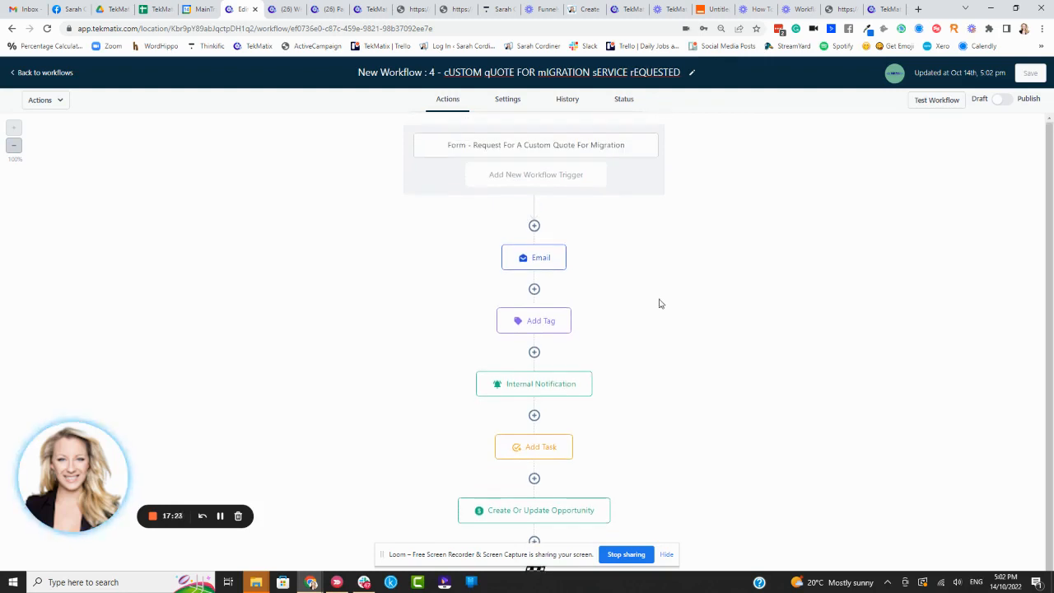